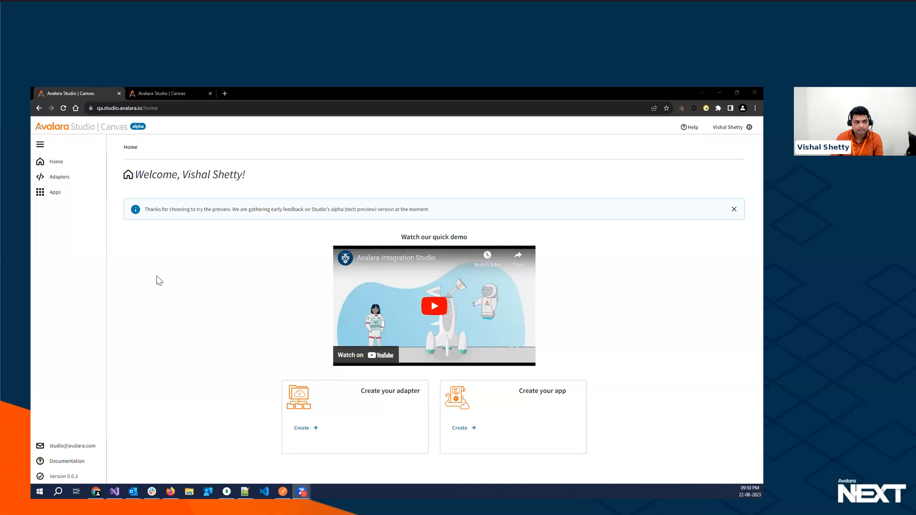
- Open the Opah Adapter V1 from the adapters list for editing
click(59, 177)
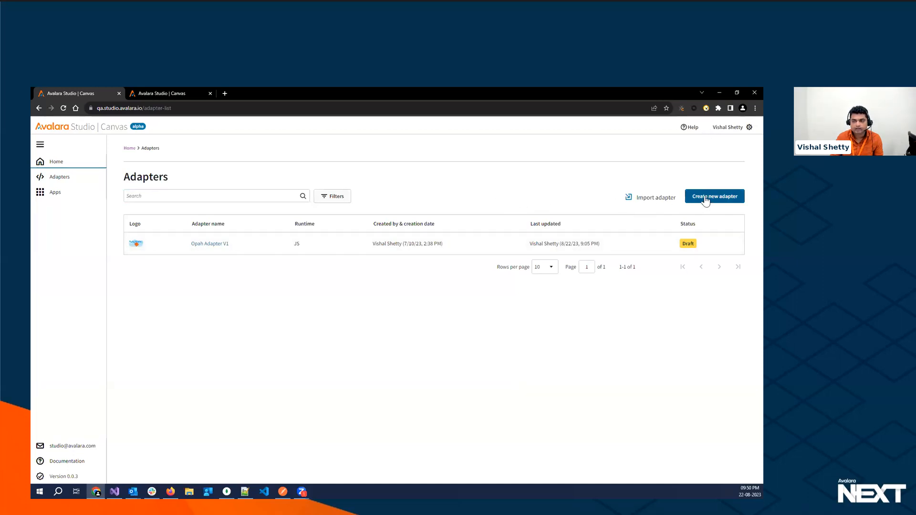
click(212, 244)
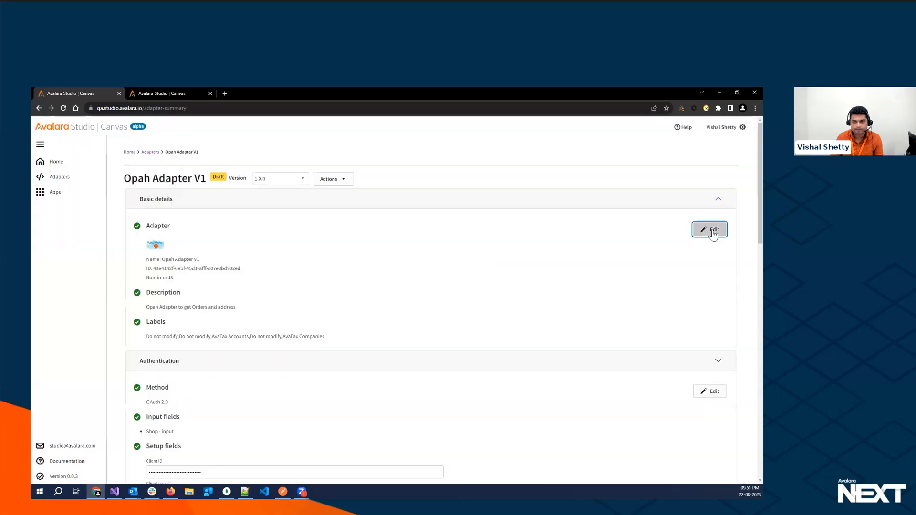
click(711, 230)
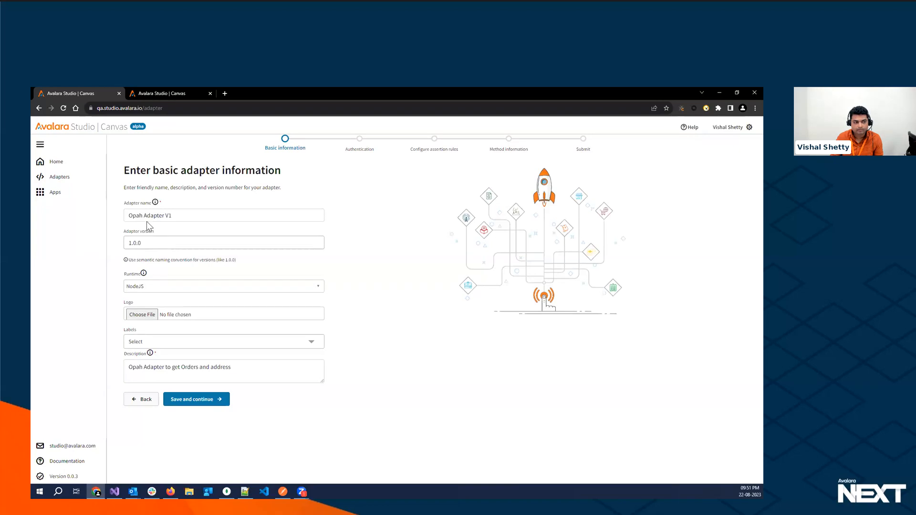
- Check which runtime options are available for the adapter
click(153, 288)
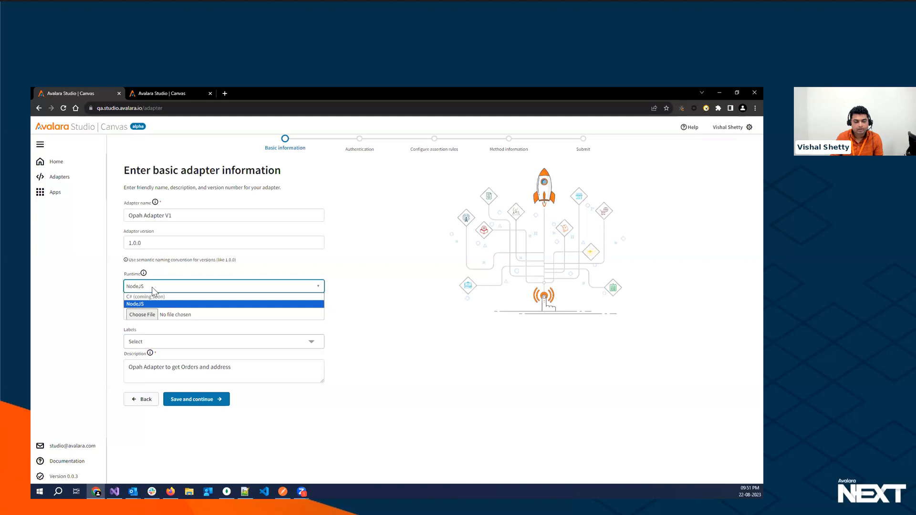
click(151, 287)
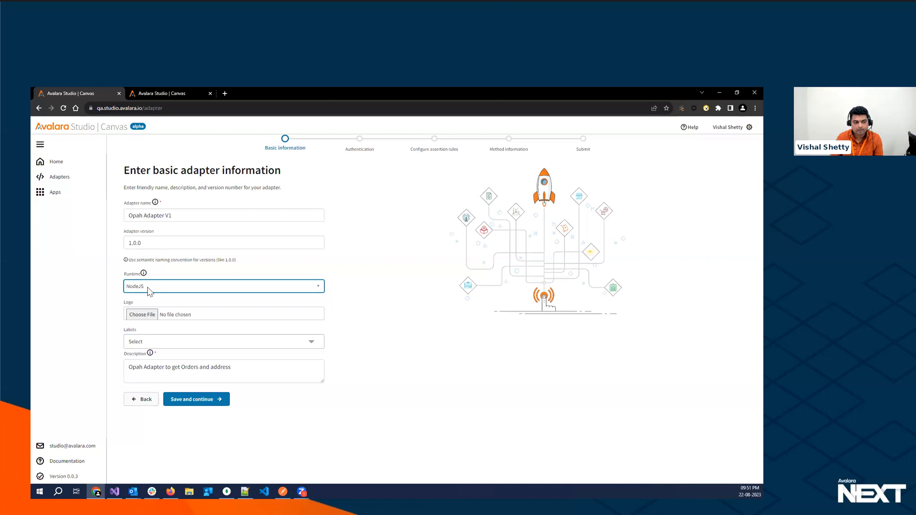
click(148, 291)
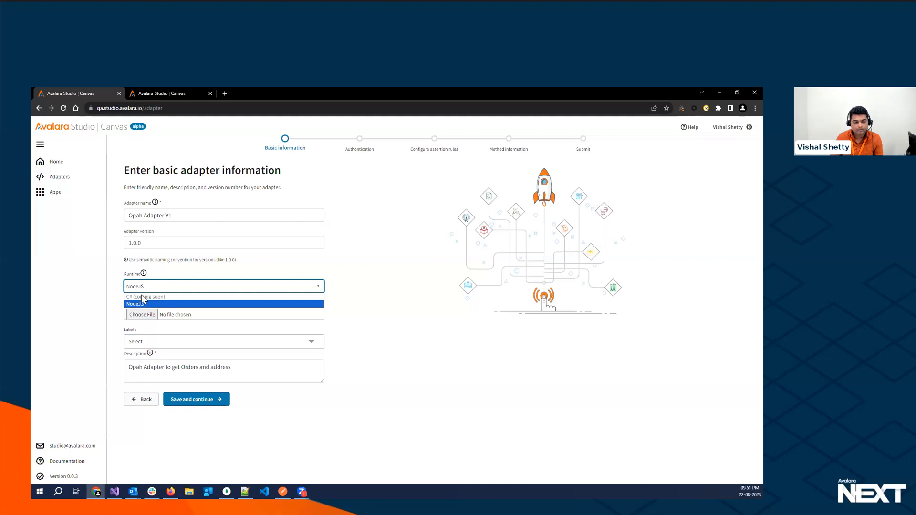
click(378, 286)
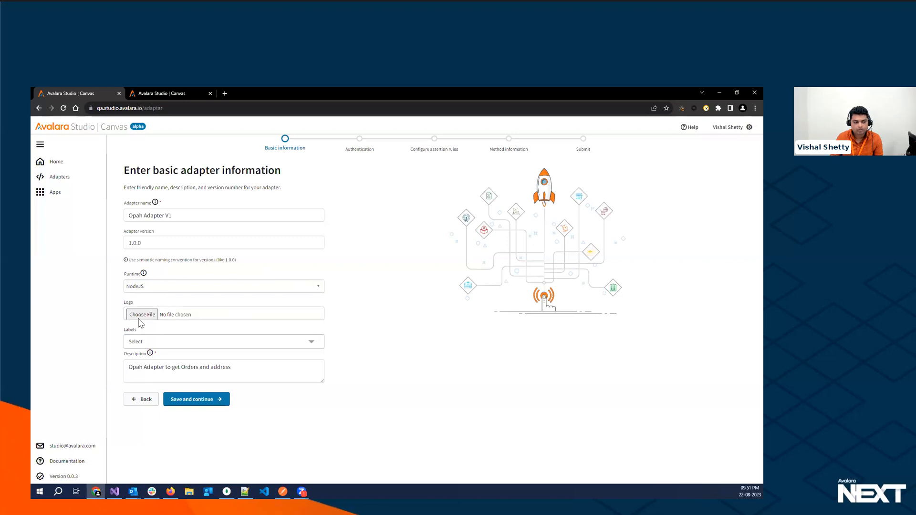
- Assign the labels Do not modify and AvaTax Accounts to the adapter, and save the basic information
click(149, 342)
click(131, 383)
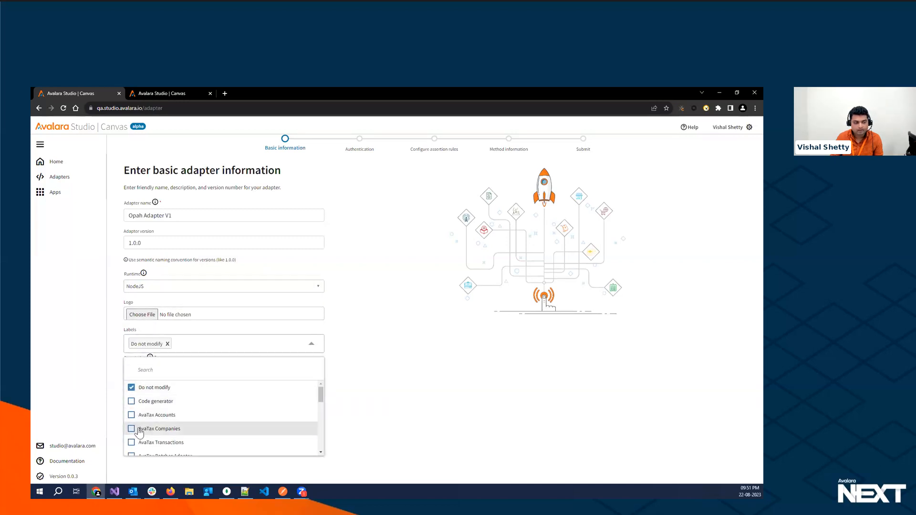
click(131, 415)
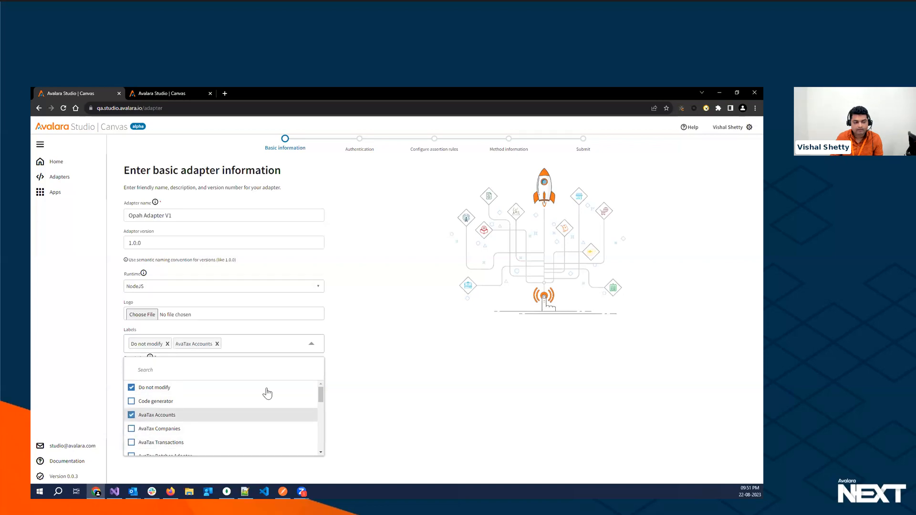
click(386, 326)
click(179, 404)
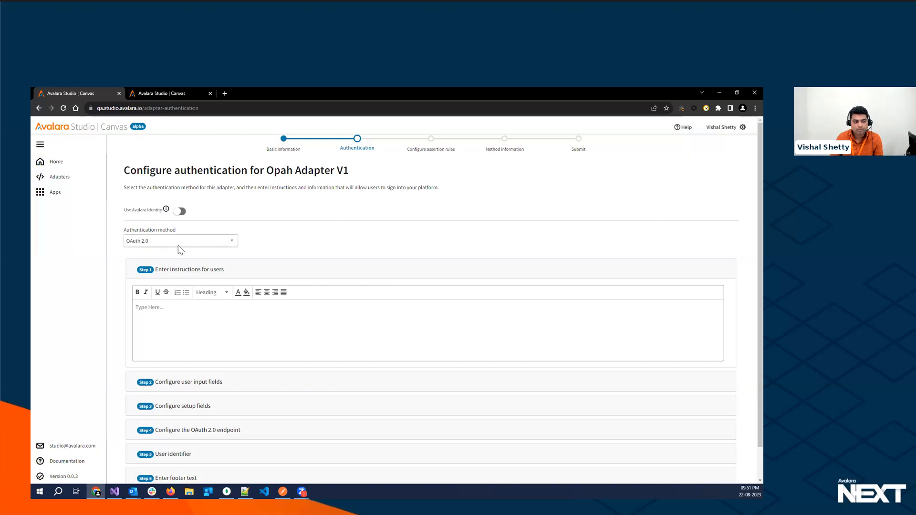
- Review the available authentication methods and the adapter's user input fields
click(232, 242)
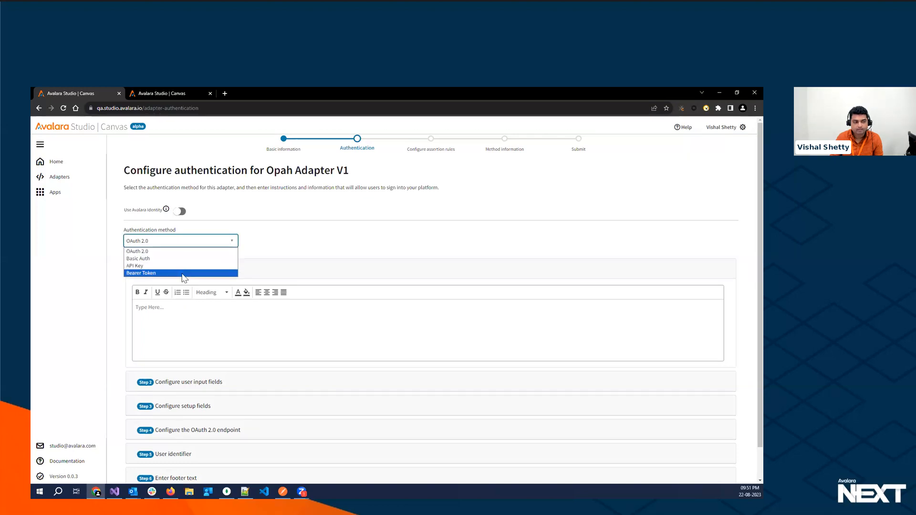
click(315, 238)
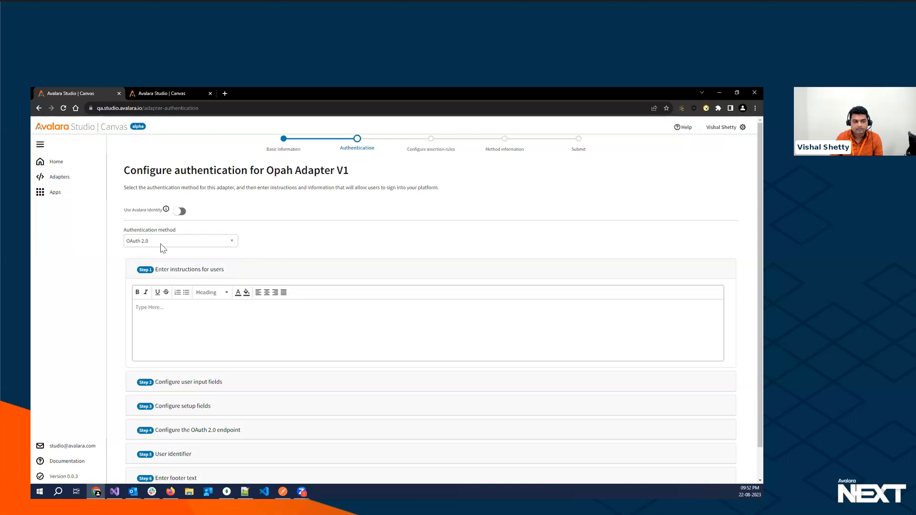
scroll(241, 288, down, 2)
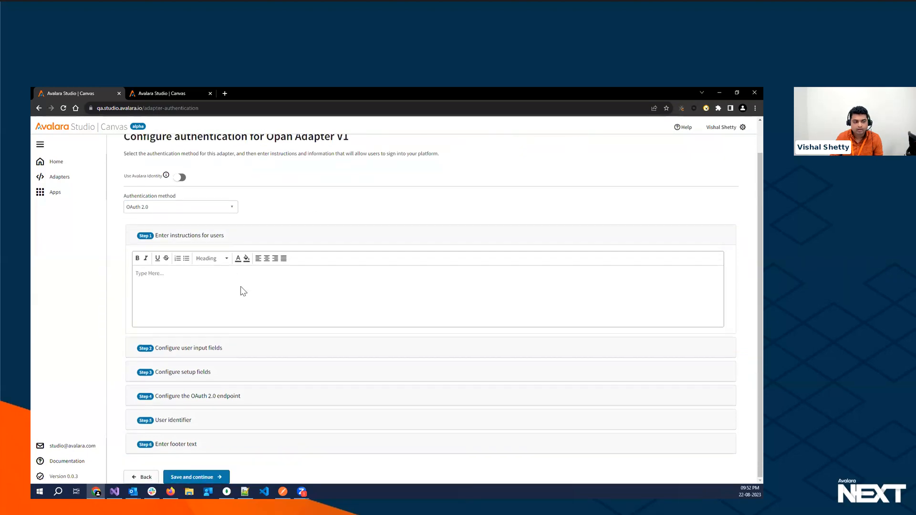
click(204, 239)
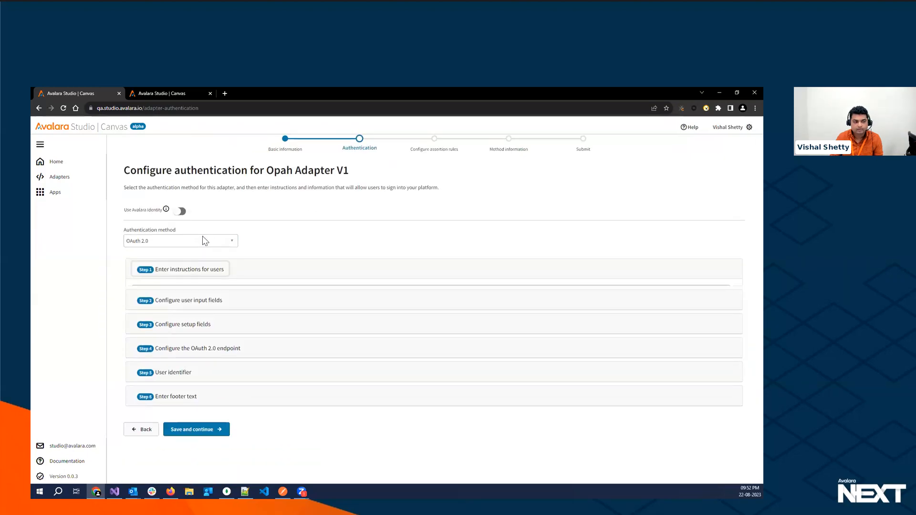
click(183, 297)
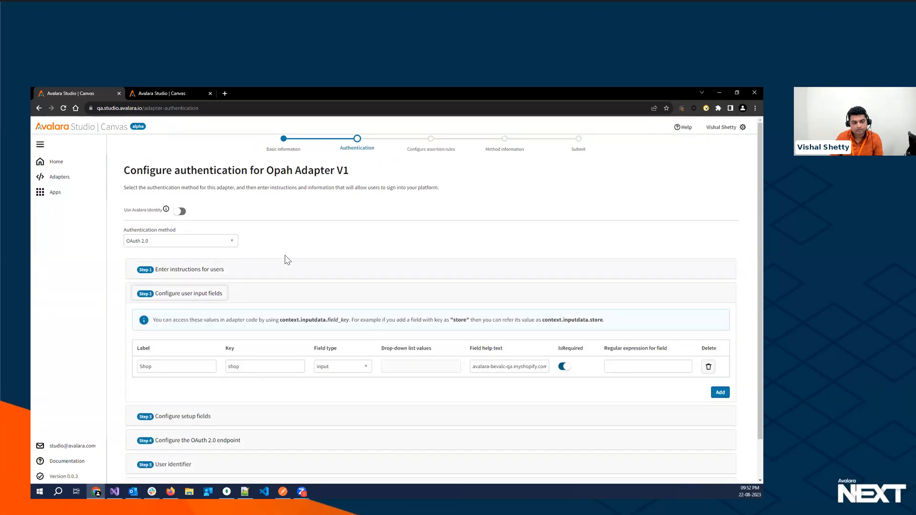
scroll(288, 260, down, 1)
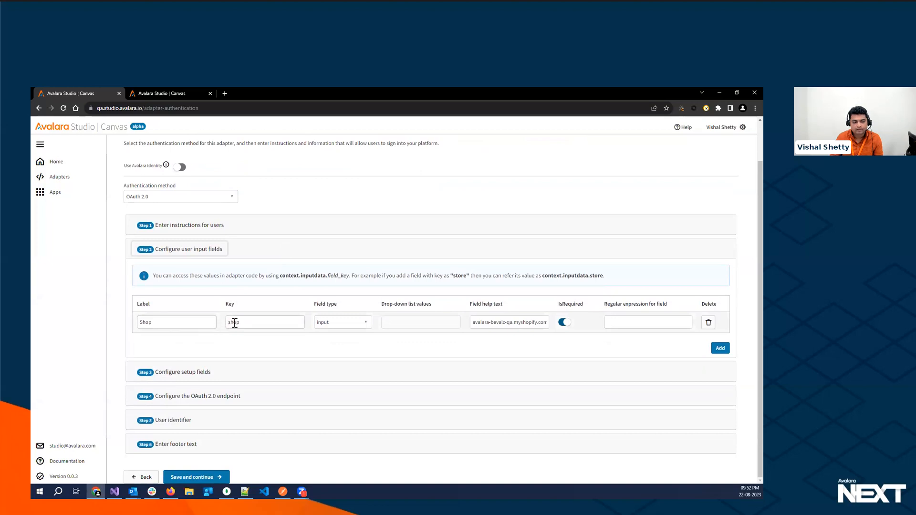
click(234, 323)
- Review the setup fields and the OAuth 2.0 endpoint section, and save the authentication configuration
click(185, 377)
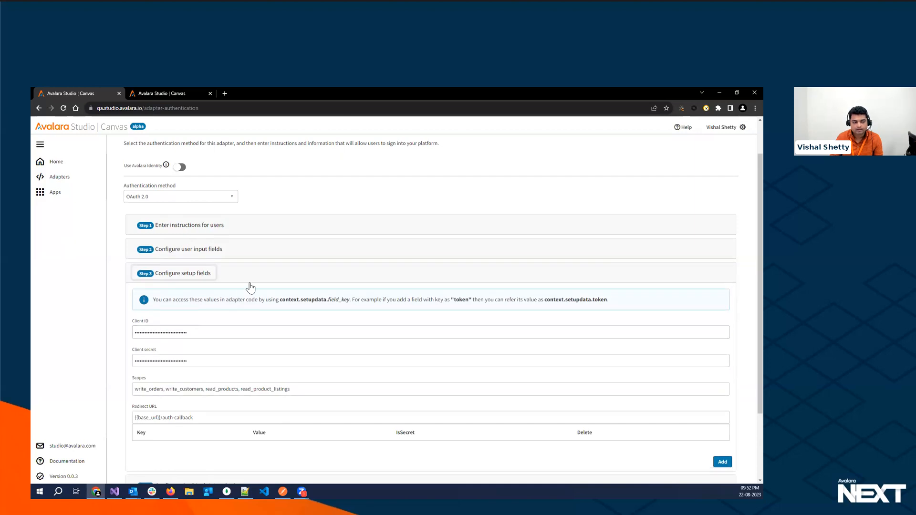
click(200, 277)
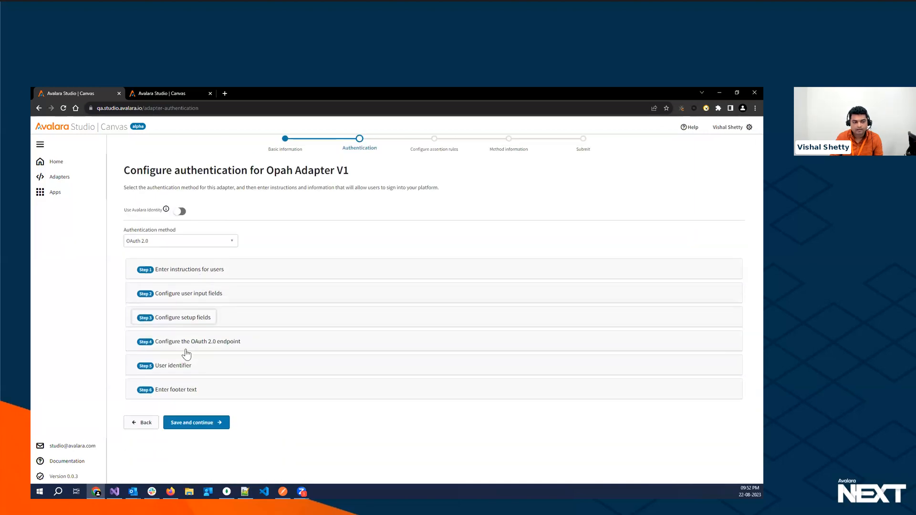
click(195, 343)
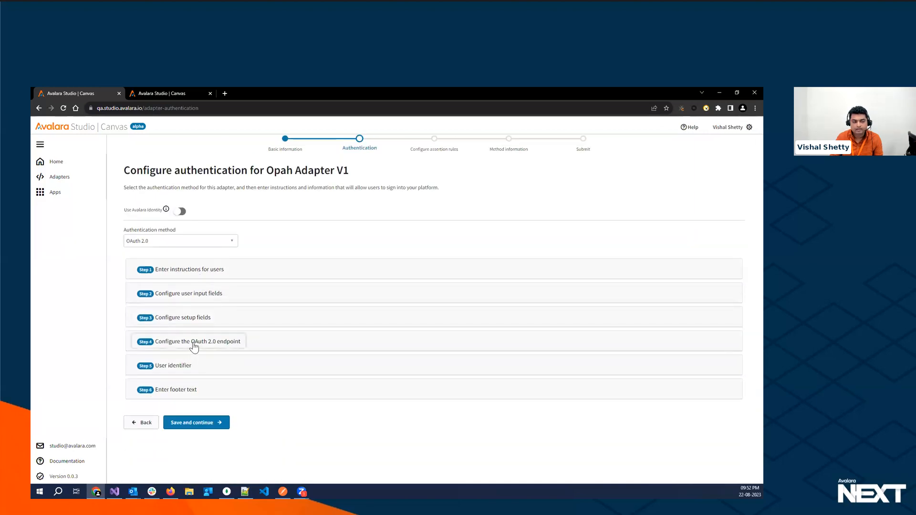
click(226, 343)
click(190, 423)
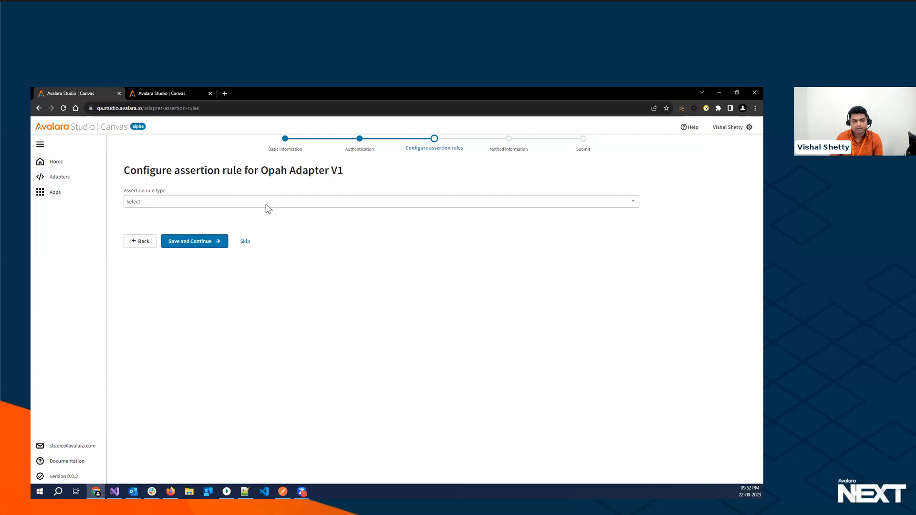
- Preview the API Key assertion rule form and reset the assertion rule type to Select
click(266, 204)
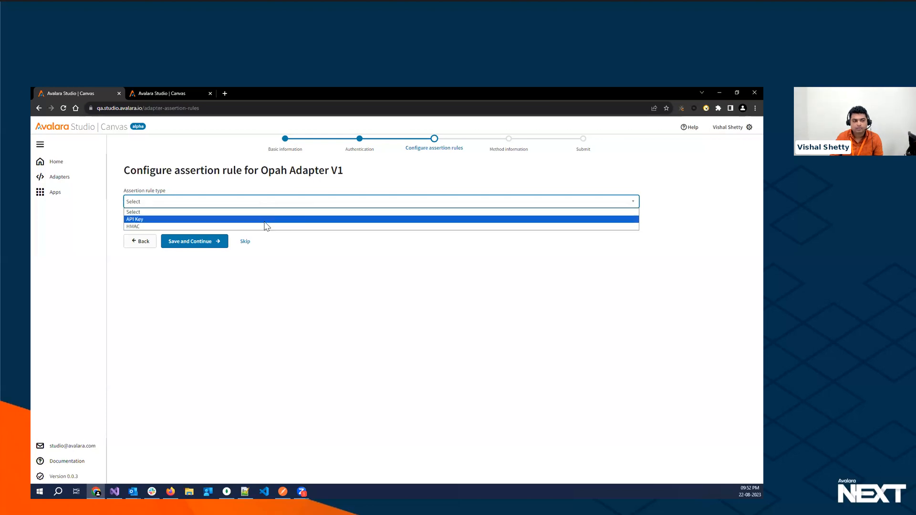
click(266, 222)
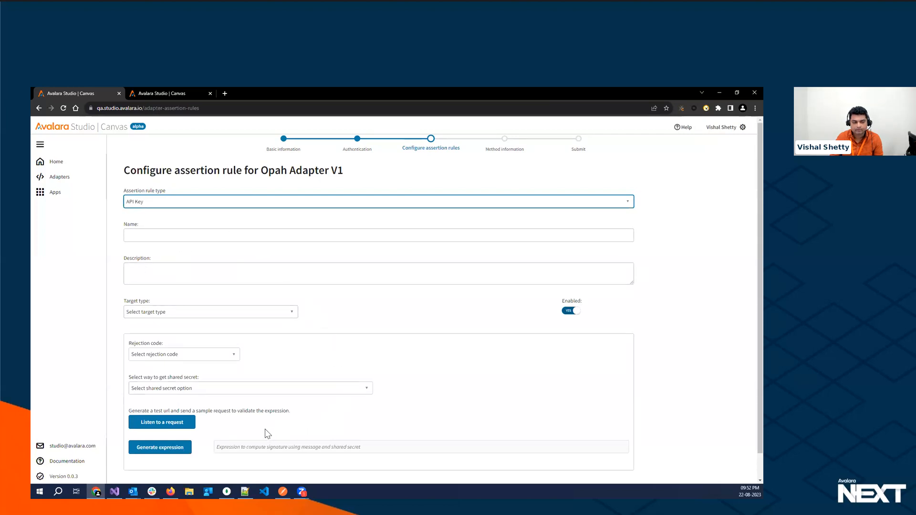
click(245, 200)
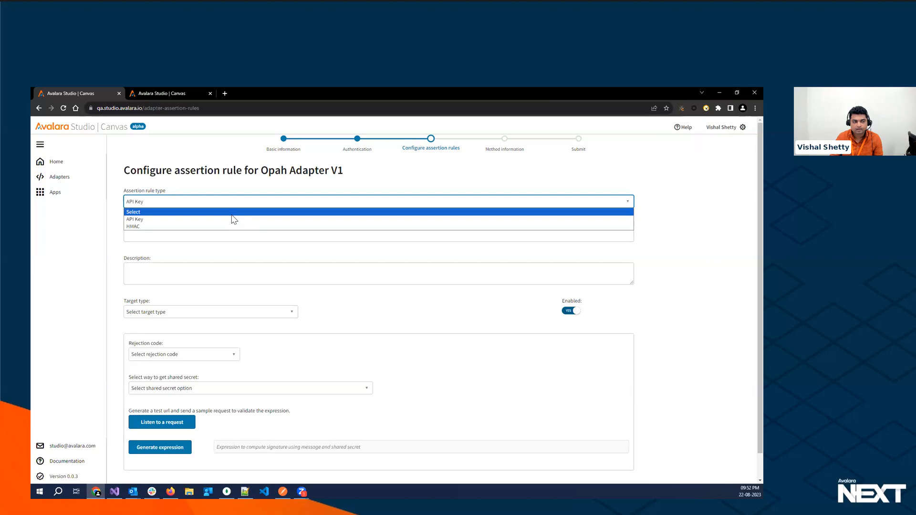
click(233, 213)
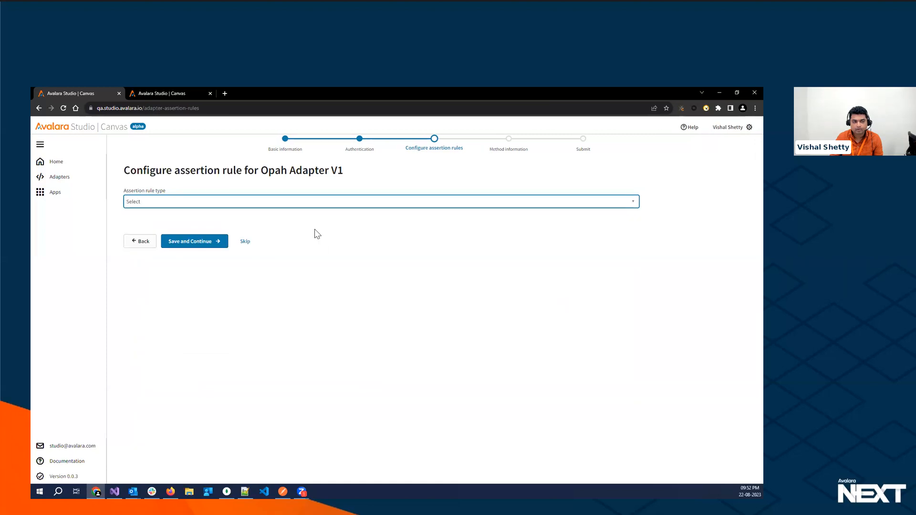
- Skip the assertion rules and add a new method to the adapter
click(244, 242)
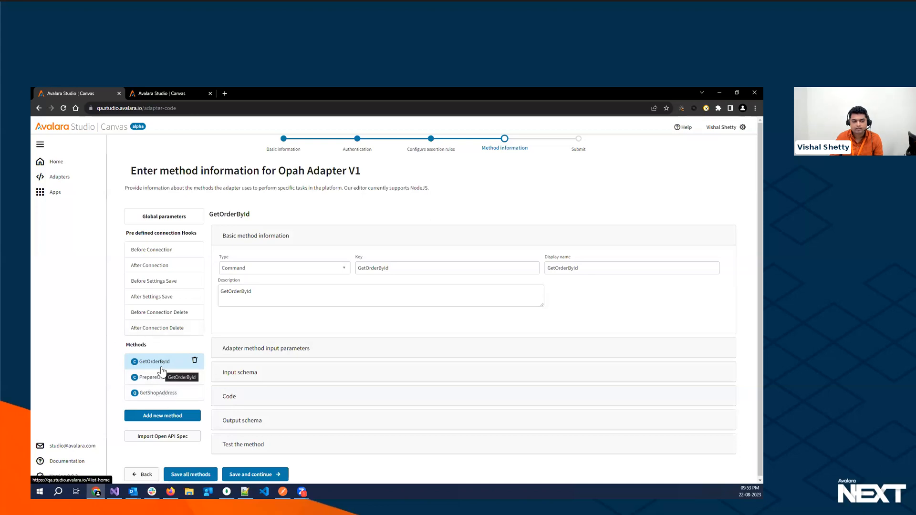
click(160, 420)
click(157, 409)
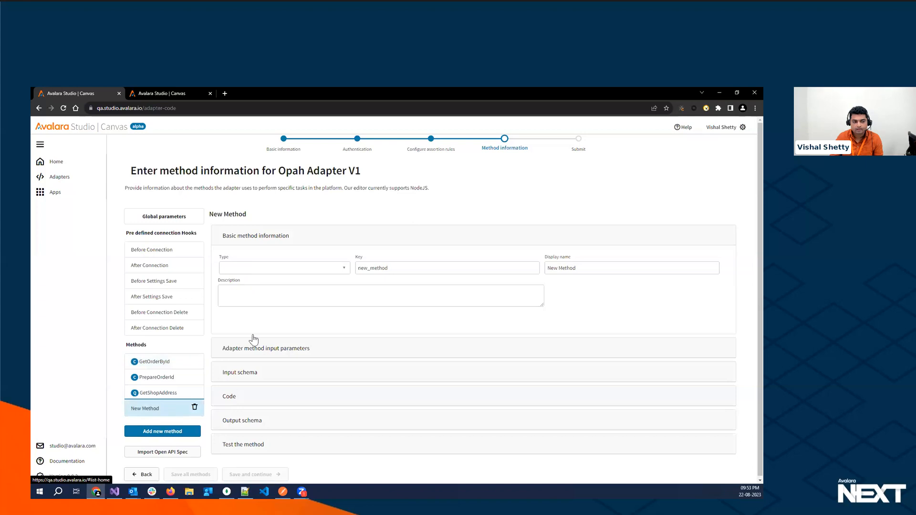
- Set the new method's type to Command, its display name to Demo Method and its description to Demo
click(344, 268)
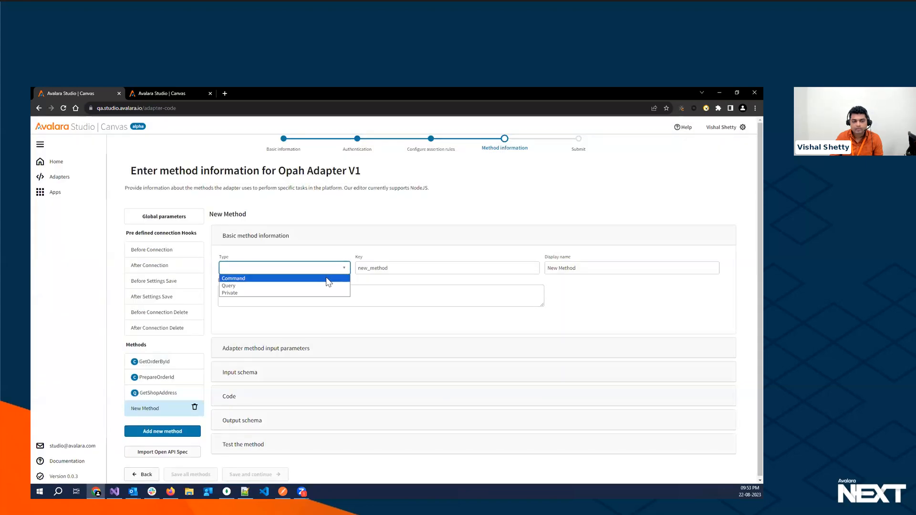
click(237, 279)
click(396, 268)
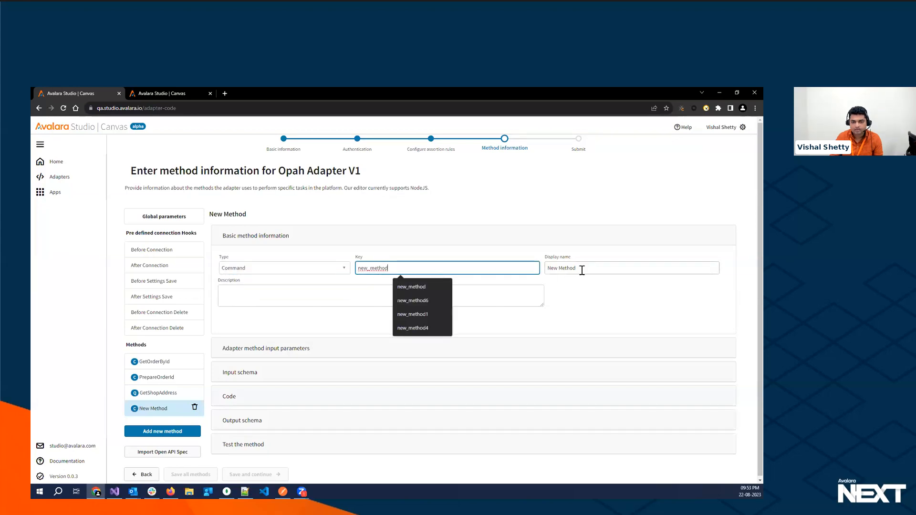
key(Tab)
text(Demo Method)
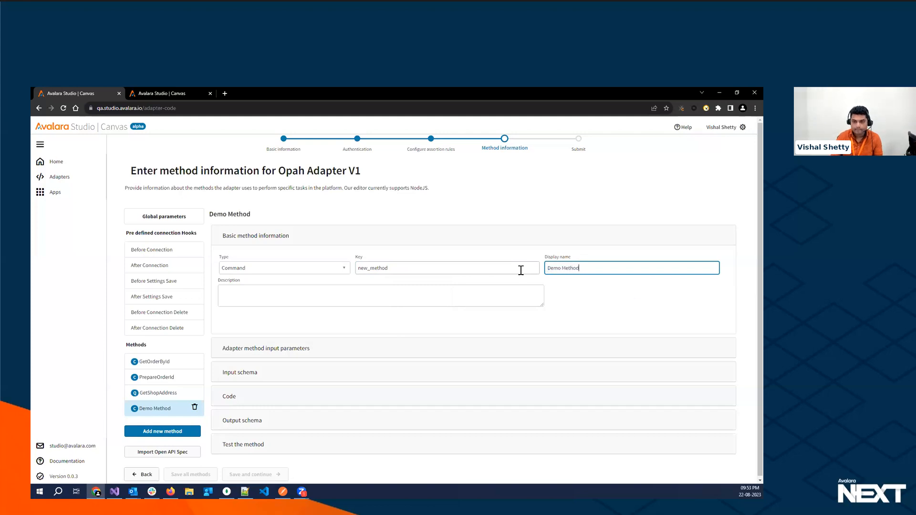
click(263, 288)
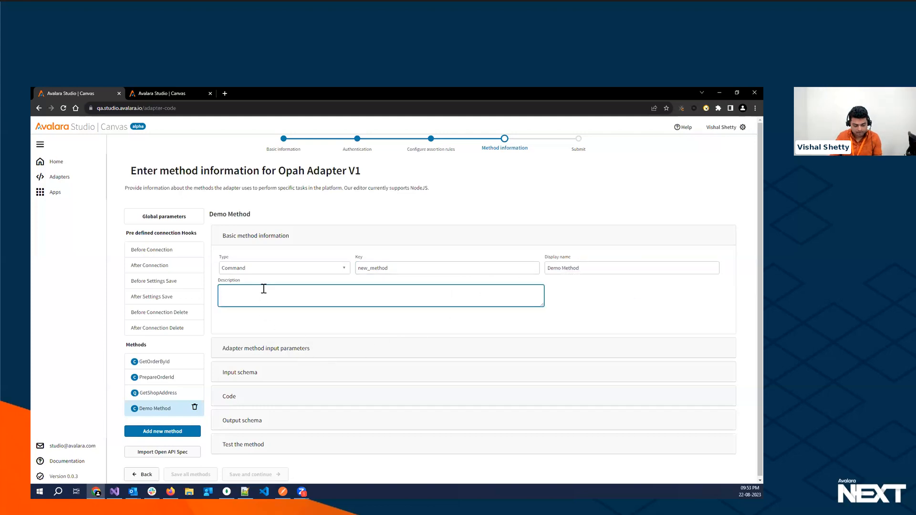
text(Demo)
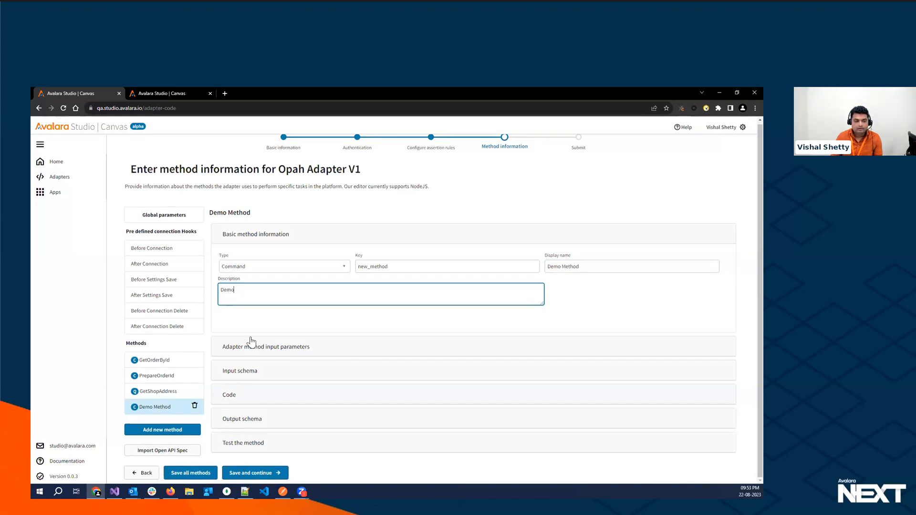
- Review the input parameters and input schema sections of Demo Method
click(247, 237)
click(248, 263)
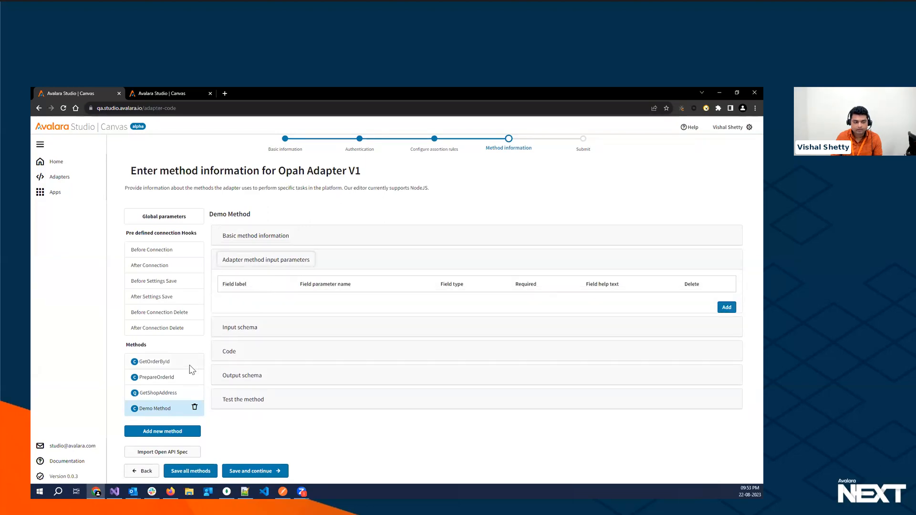
click(240, 329)
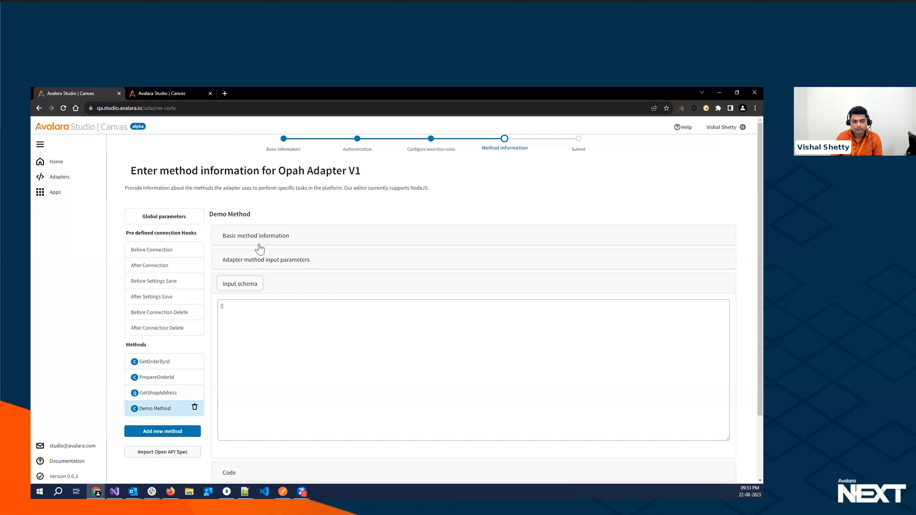
click(223, 308)
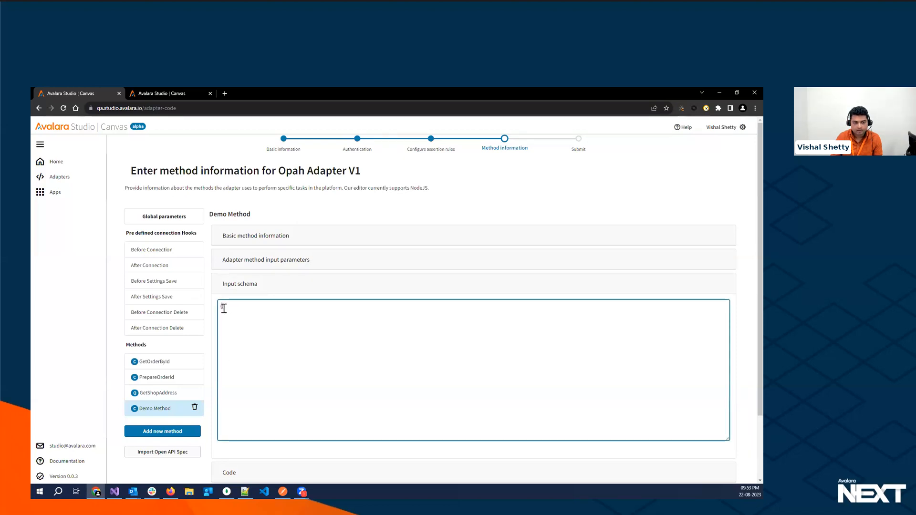
click(244, 287)
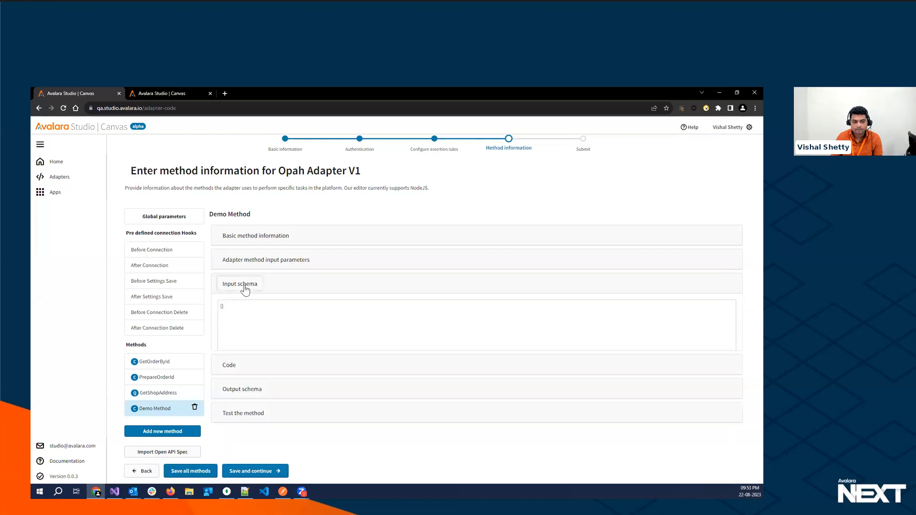
- Examine the default code template of Demo Method, including its context variables and request config
click(230, 309)
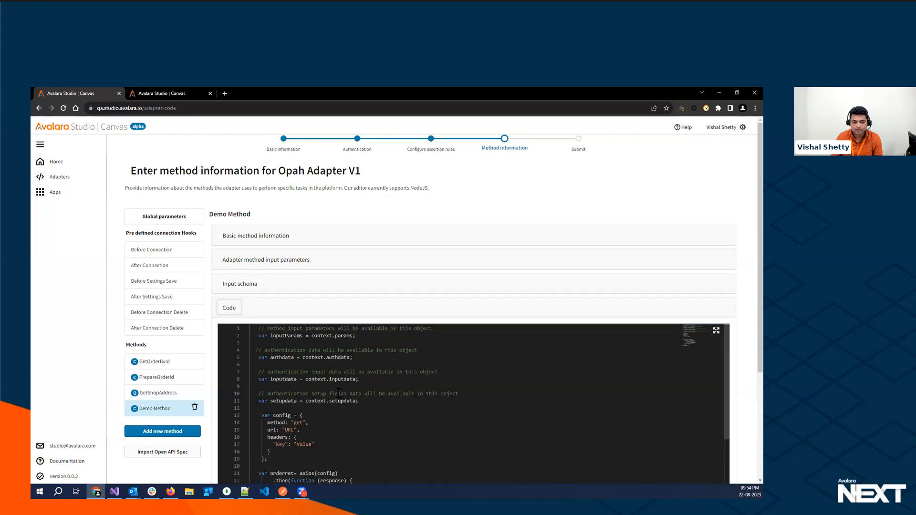
scroll(748, 354, down, 2)
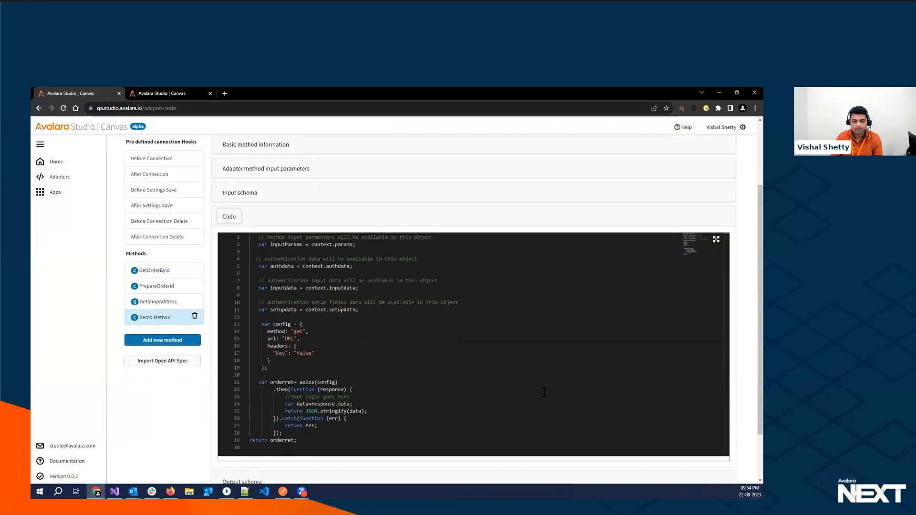
click(323, 320)
scroll(323, 321, down, 1)
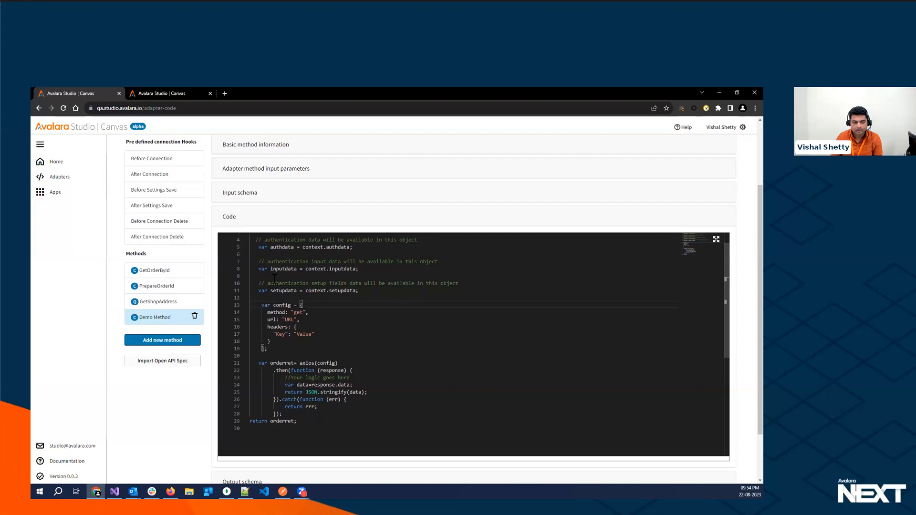
click(230, 218)
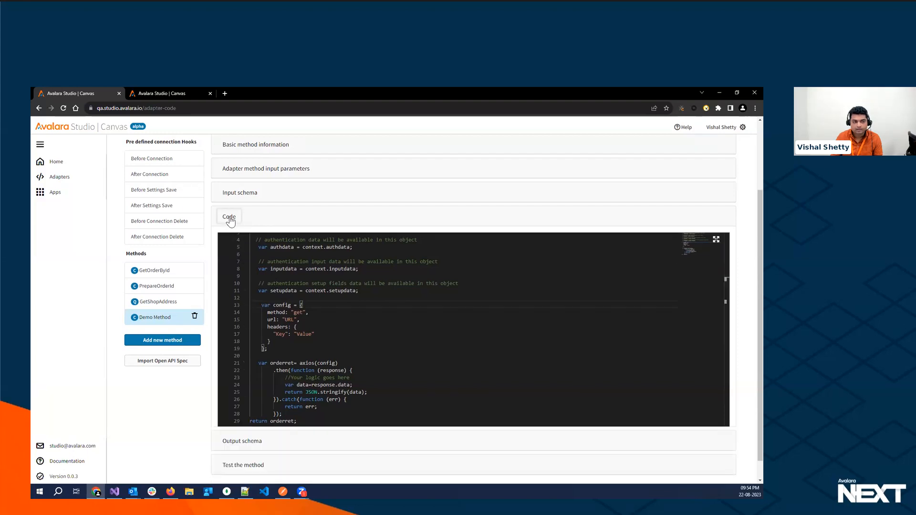
- Define Demo Method's output schema as an object with the "Response" field set to "SomeData"
click(234, 334)
click(223, 355)
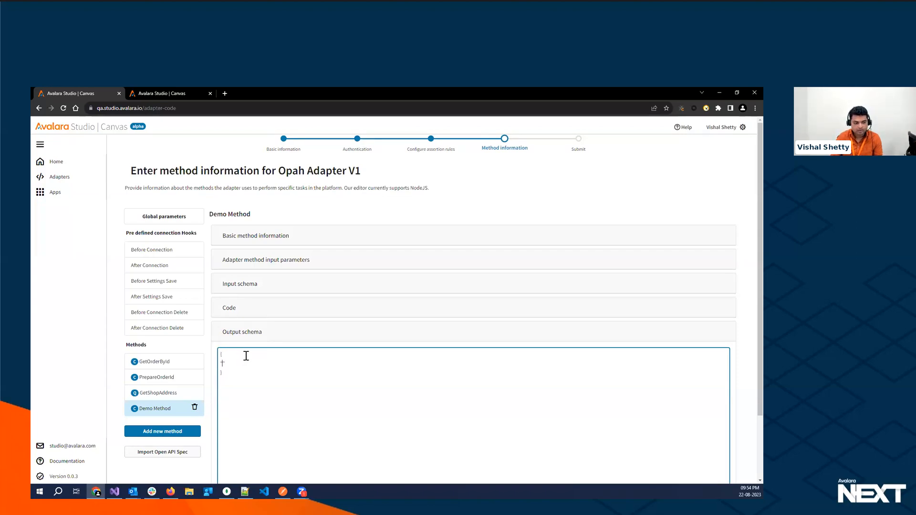
text("Response" :"SomeData)
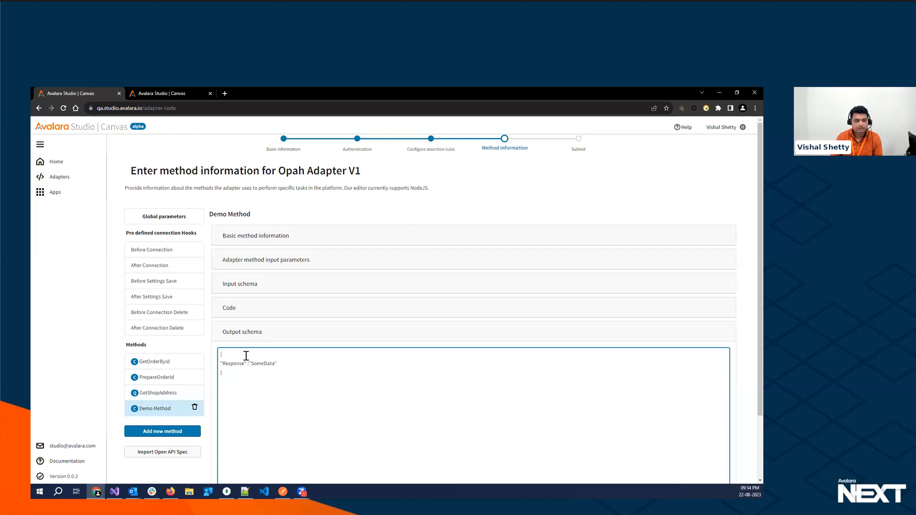
click(247, 335)
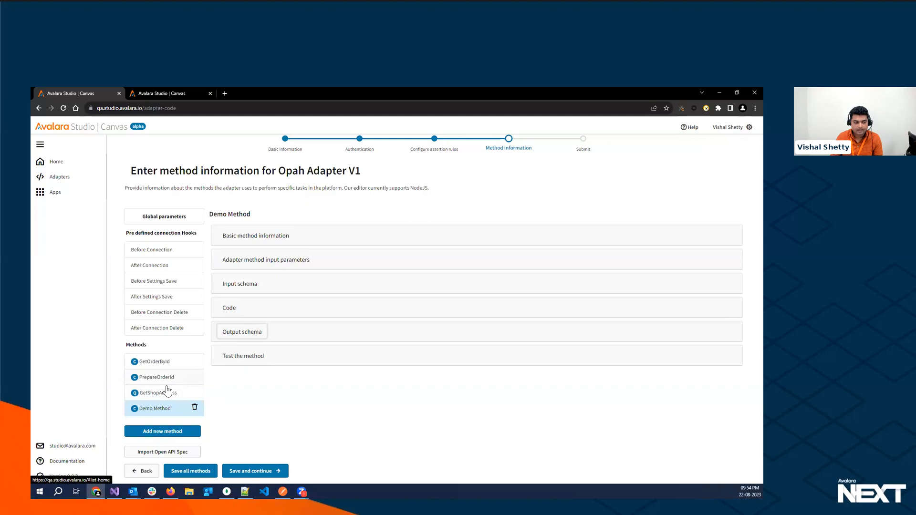
- Test the GetOrderById method using the previously used order ID
click(159, 364)
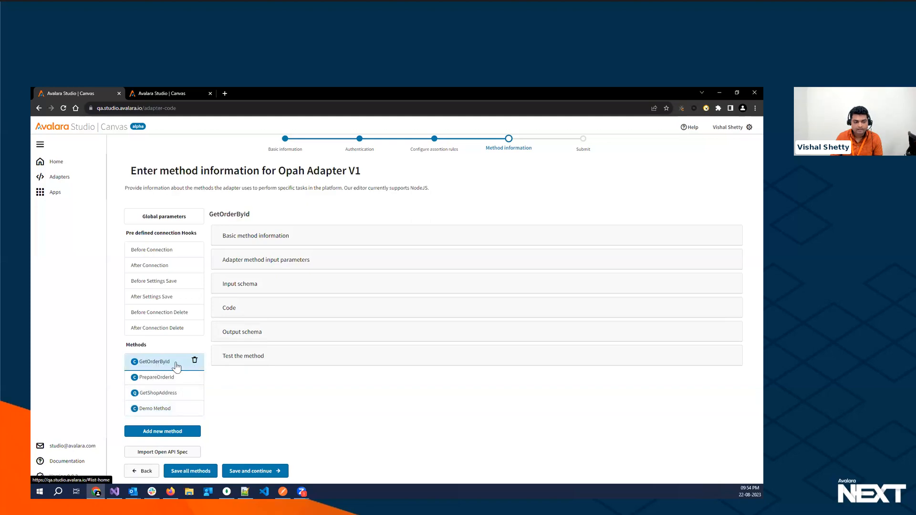
click(240, 357)
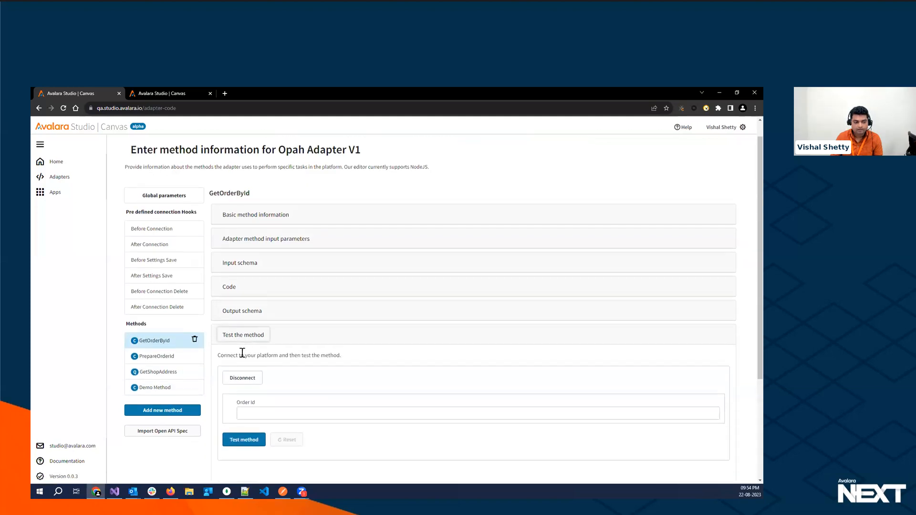
scroll(239, 334, down, 3)
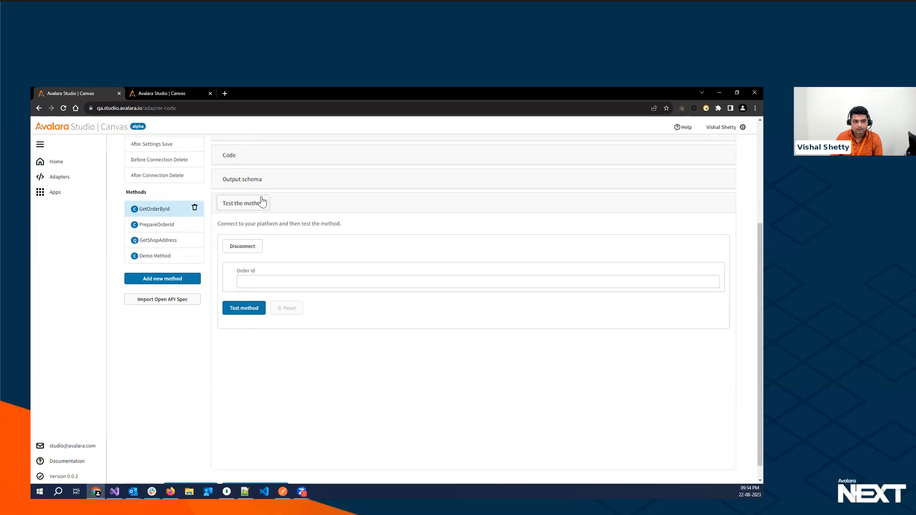
click(247, 282)
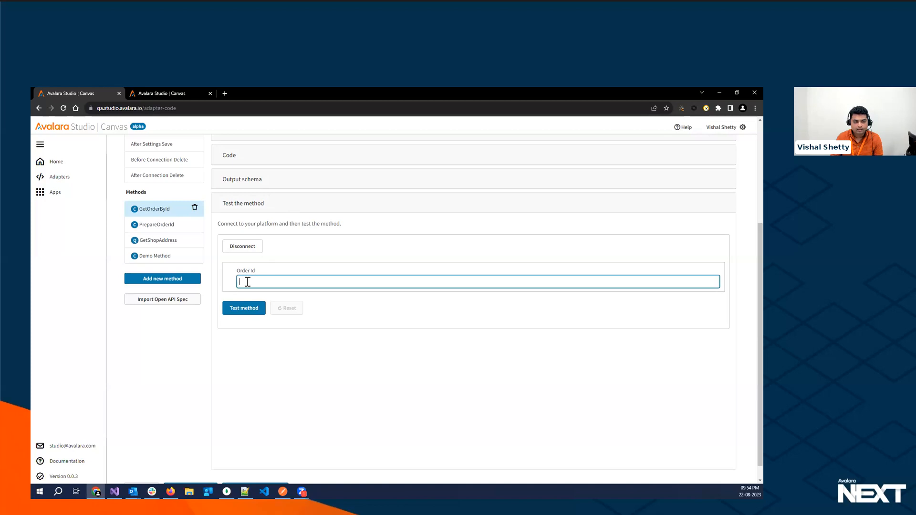
click(298, 299)
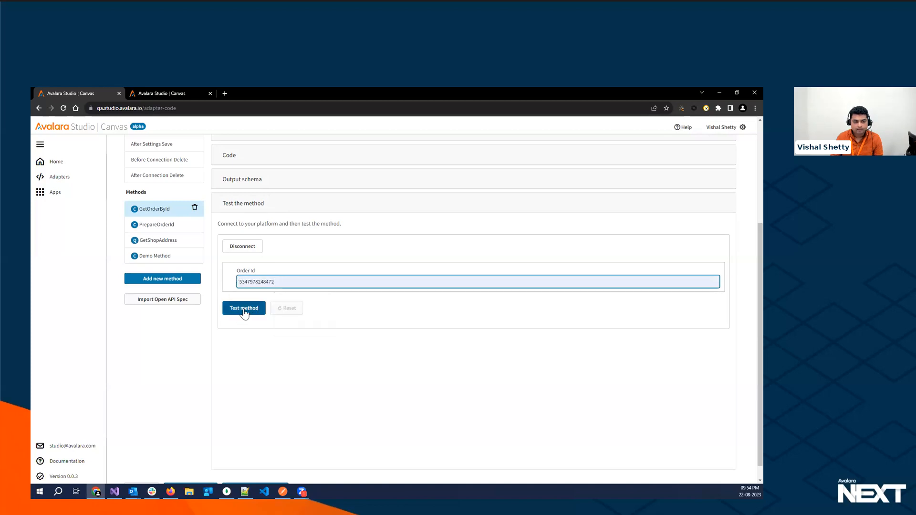
click(244, 313)
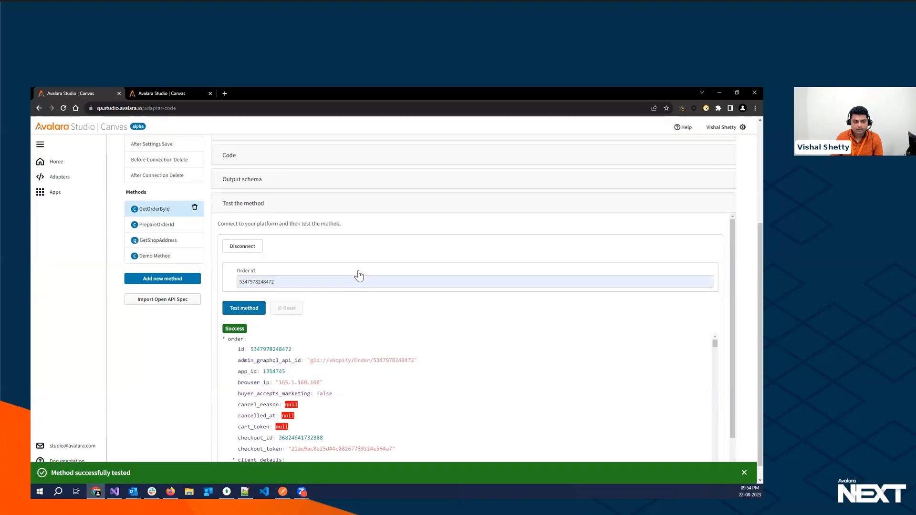
- Collapse the returned order object and review the output schema and input schema of GetOrderById
click(223, 340)
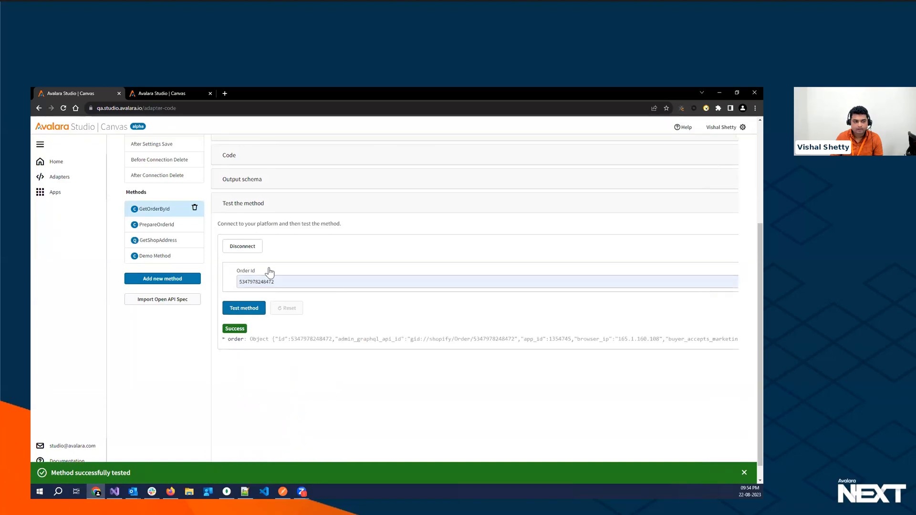
click(241, 180)
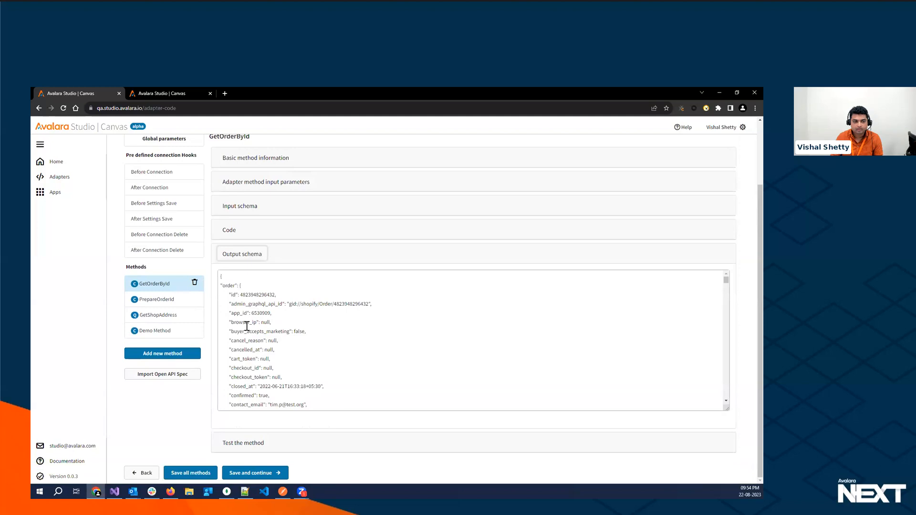
click(241, 206)
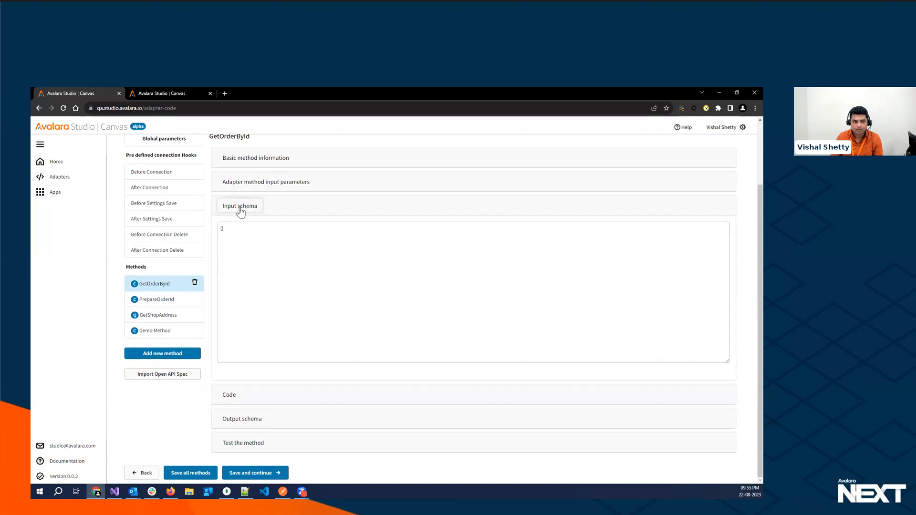
click(240, 208)
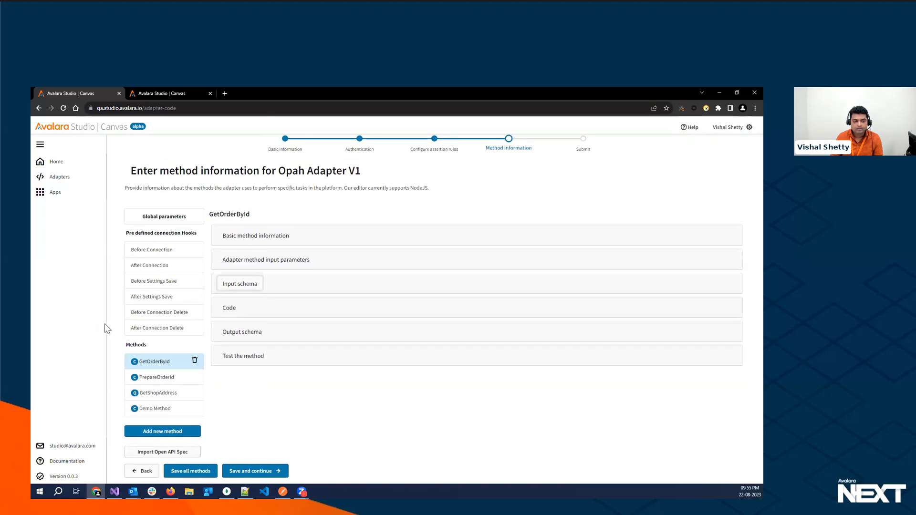
- Delete Demo Method from the adapter's methods
click(180, 408)
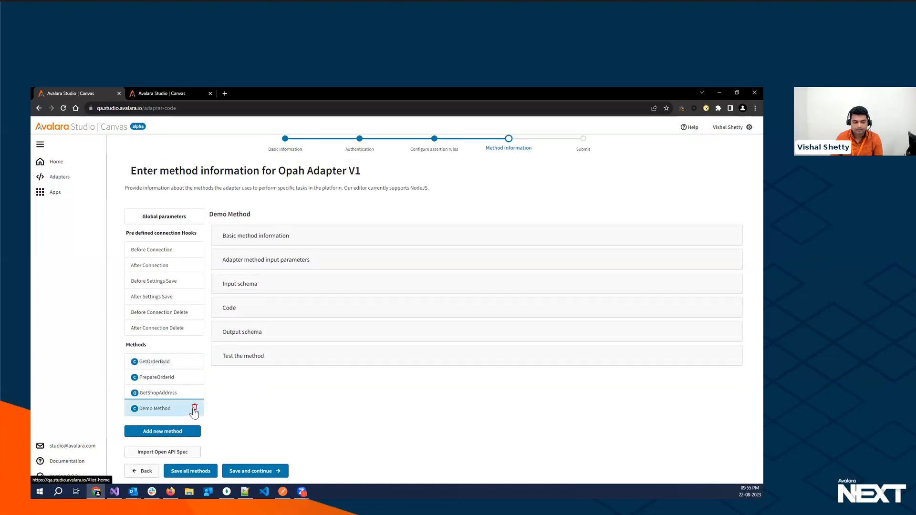
click(194, 408)
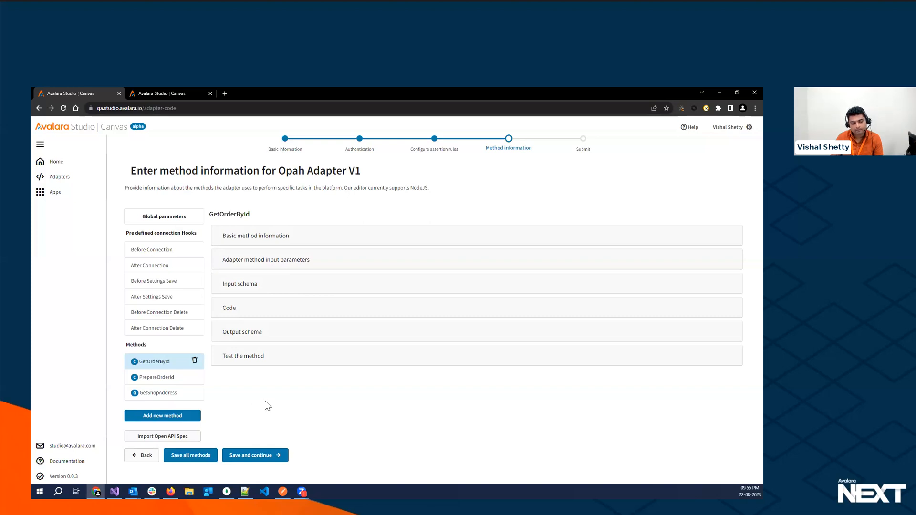
click(163, 437)
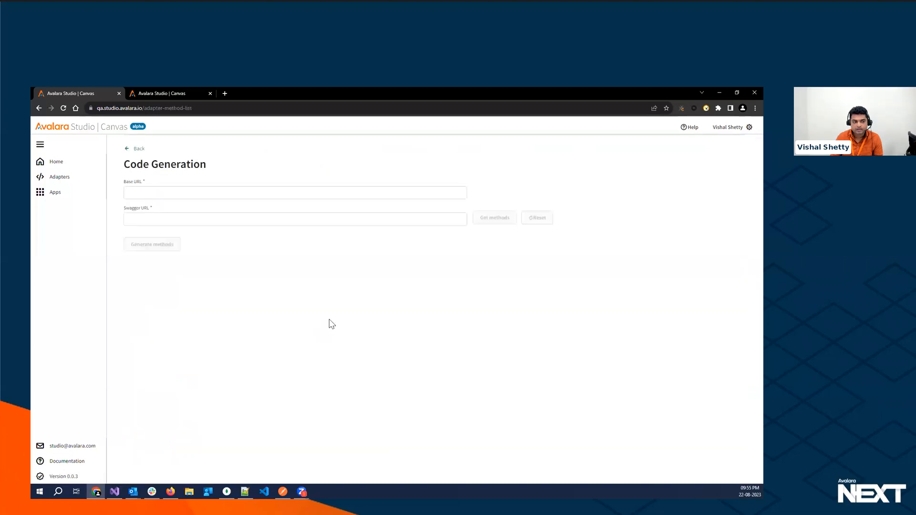
click(174, 192)
click(186, 210)
click(175, 219)
click(195, 239)
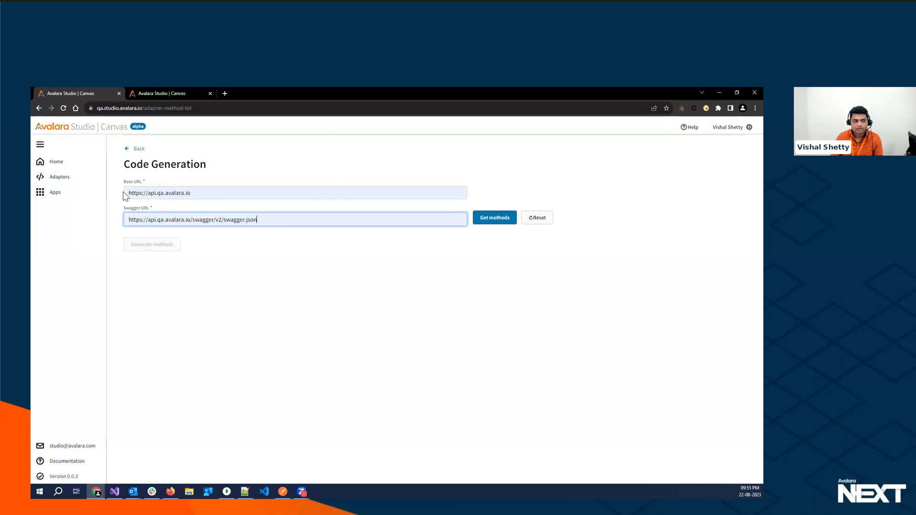
drag(202, 193, 119, 193)
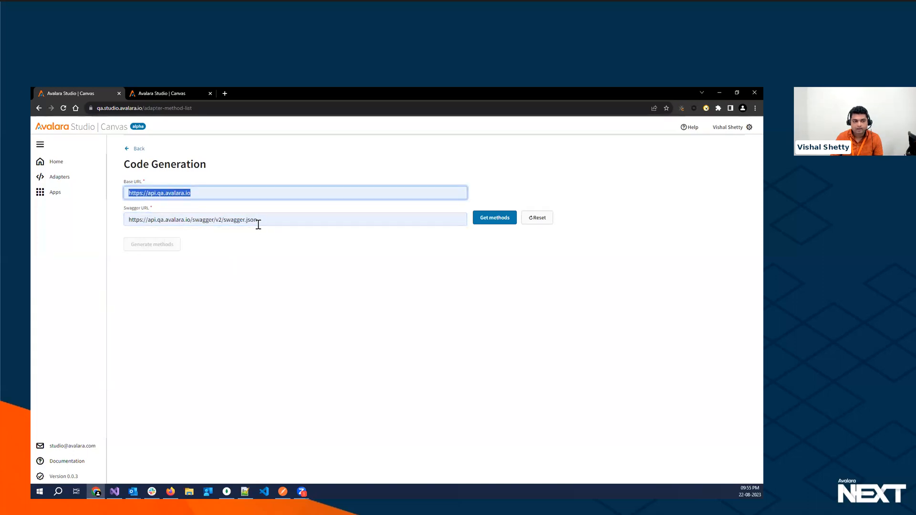
drag(260, 220, 116, 228)
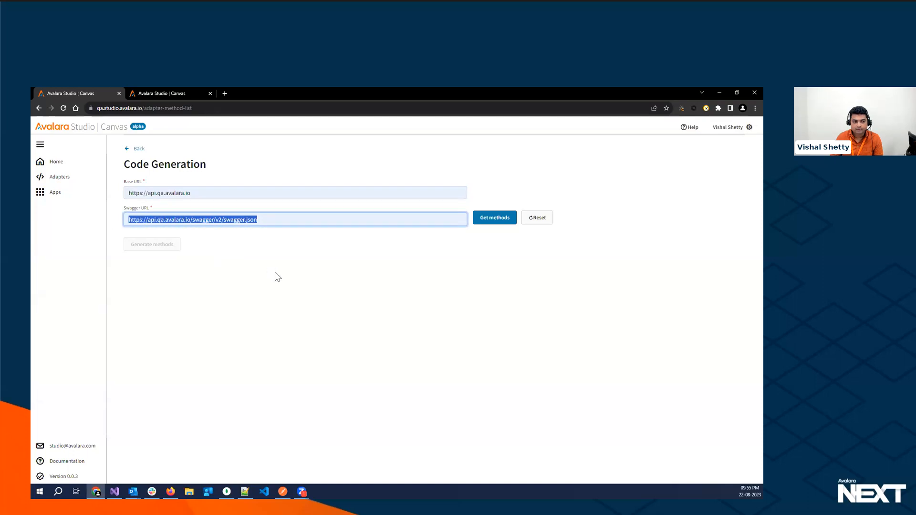
click(486, 219)
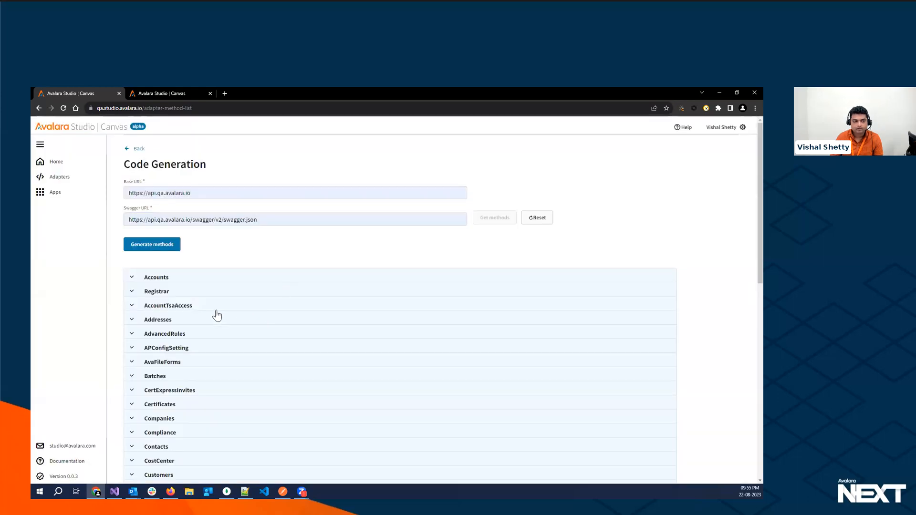
- Look through the Accounts endpoints and select "Delete a single tax code" and "Retrieve all tax codes" from the TaxCodes group
click(131, 278)
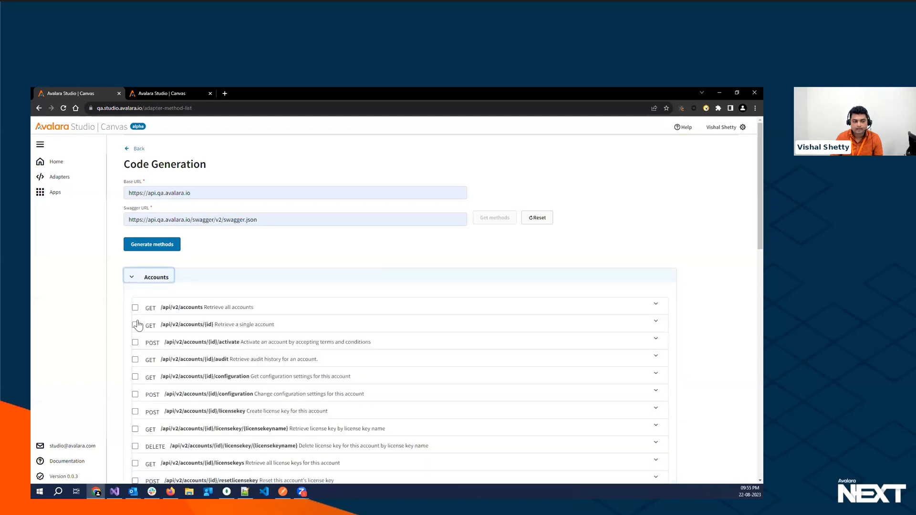
click(133, 282)
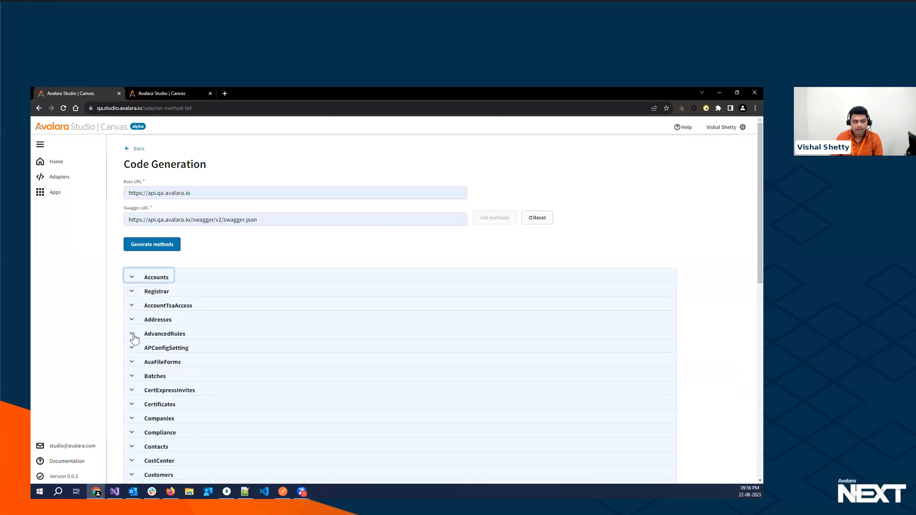
scroll(135, 340, down, 5)
scroll(135, 340, down, 3)
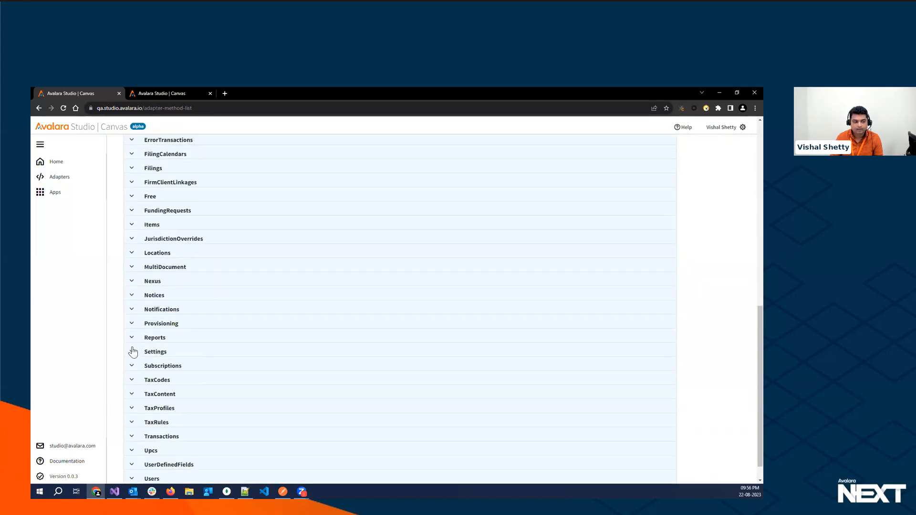
click(132, 381)
scroll(131, 380, down, 3)
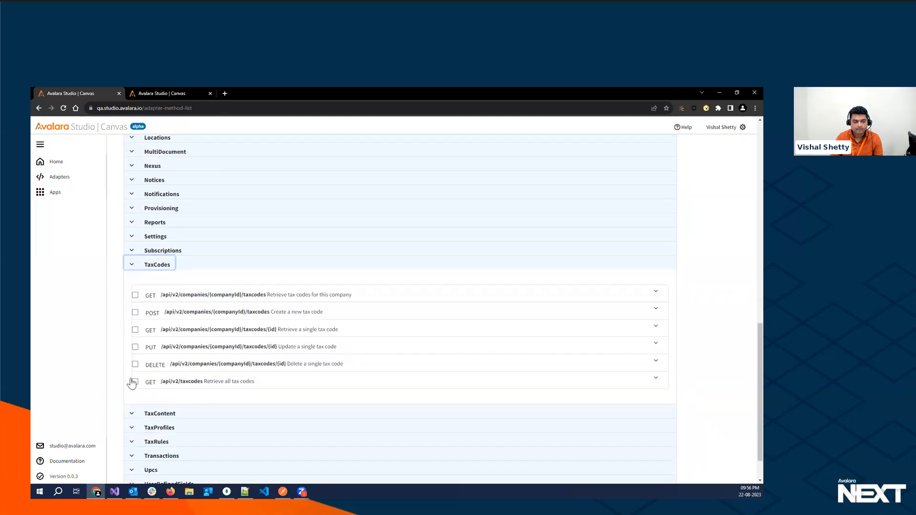
click(135, 343)
click(135, 327)
- Select "Retrieve all transactions" and "Retrieve a single transaction by code" from the Transactions group, and generate the chosen methods
click(133, 417)
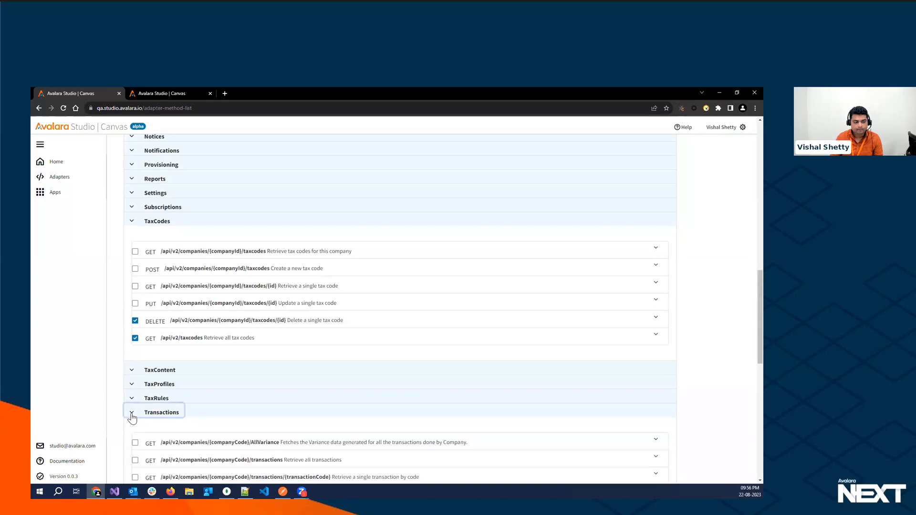
scroll(132, 410, down, 3)
click(135, 345)
click(135, 363)
scroll(474, 186, up, 20)
click(142, 245)
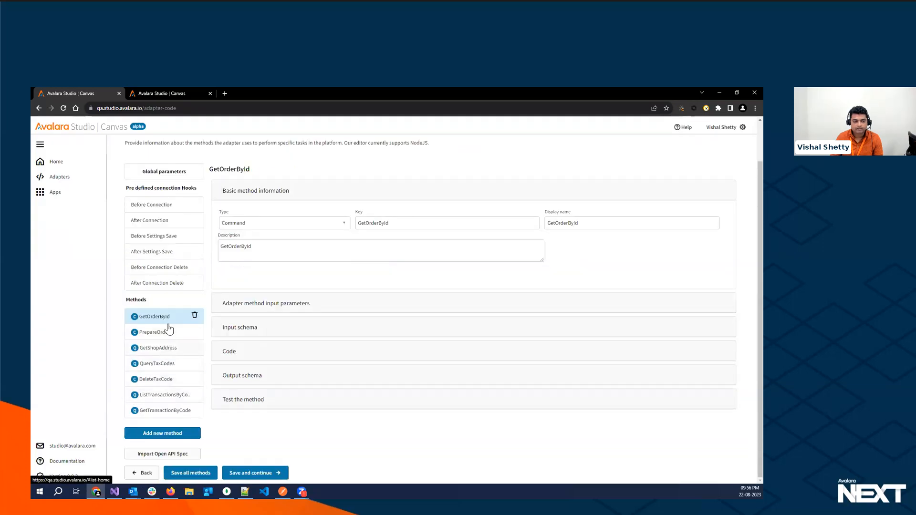
- Review the basic information of QueryTaxCodes and the input parameters, input schema and code of DeleteTaxCode
click(167, 365)
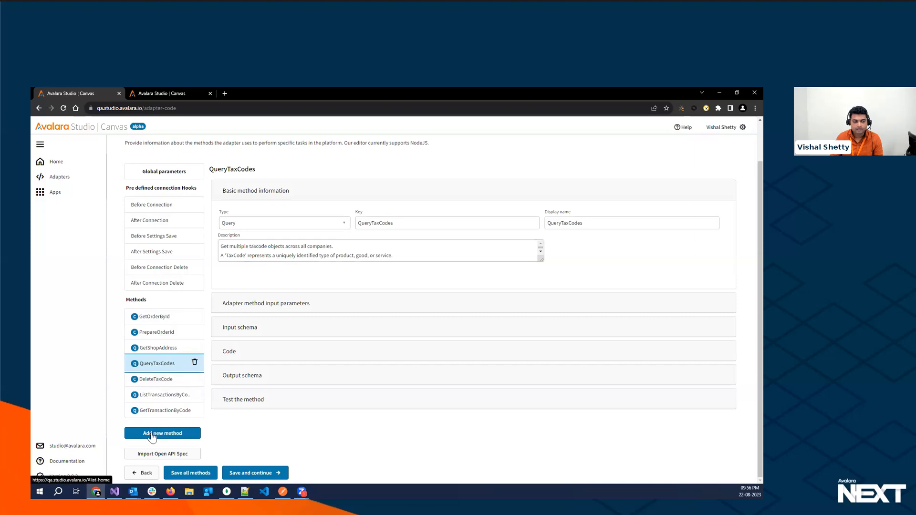
click(165, 380)
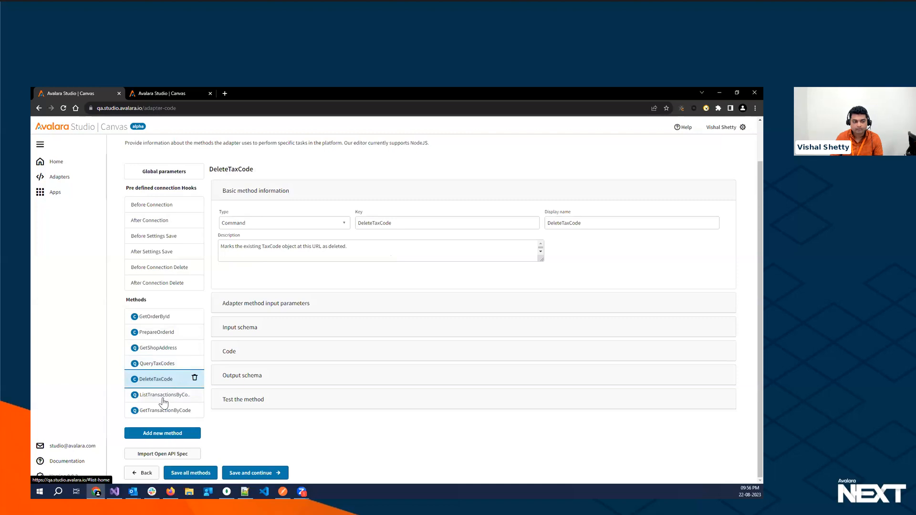
click(243, 303)
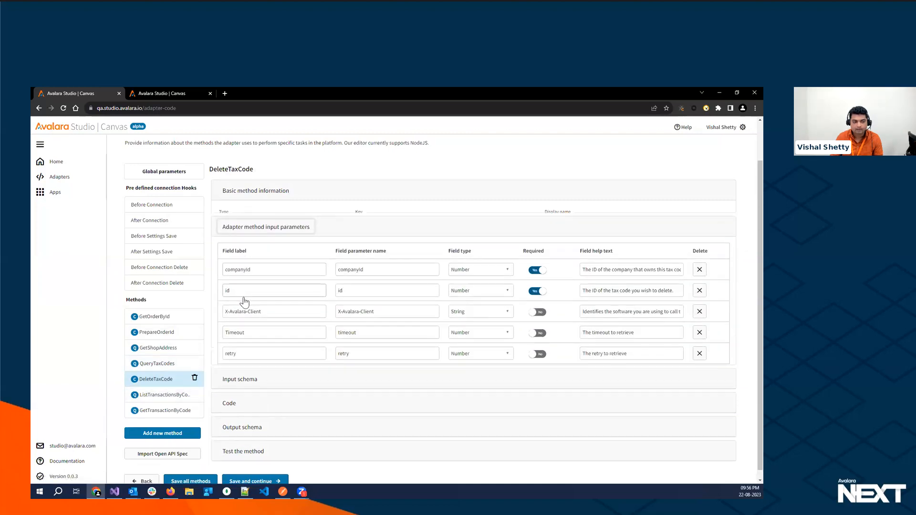
click(235, 388)
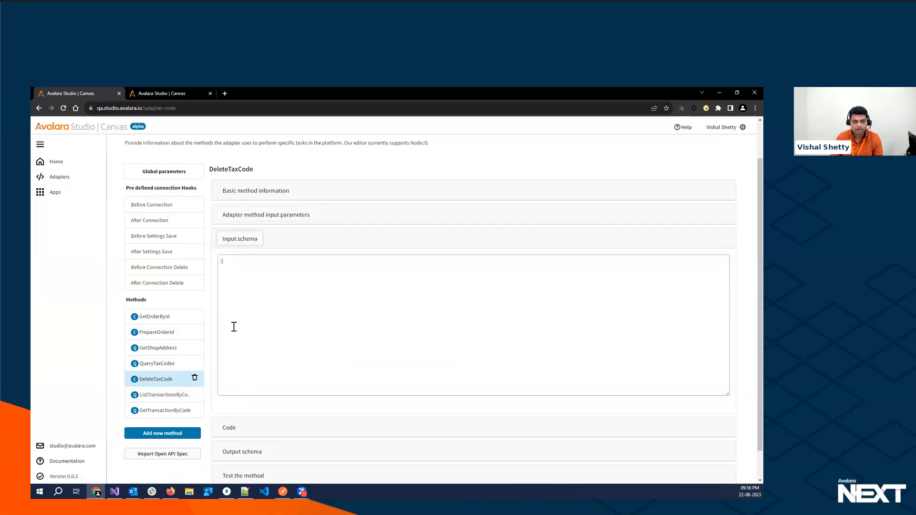
click(230, 428)
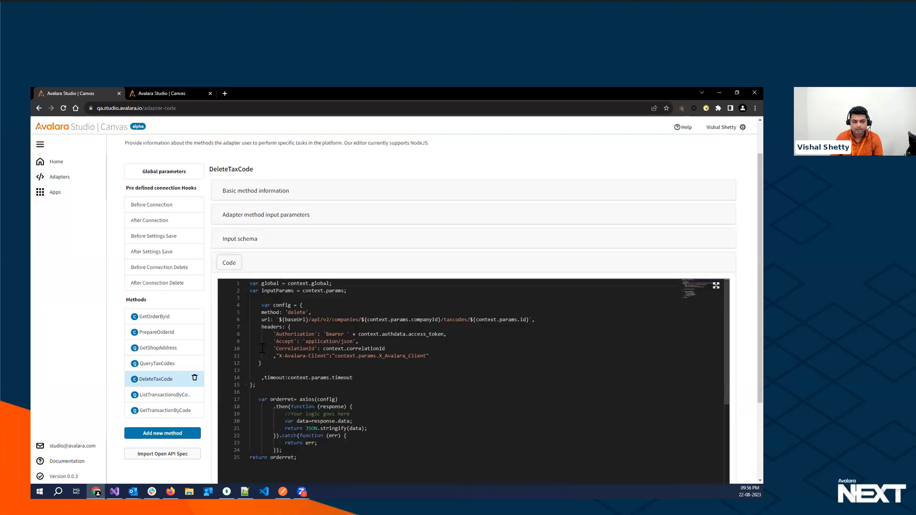
- Examine the output schema of DeleteTaxCode, and save the methods to continue to the adapter summary
click(230, 264)
click(236, 289)
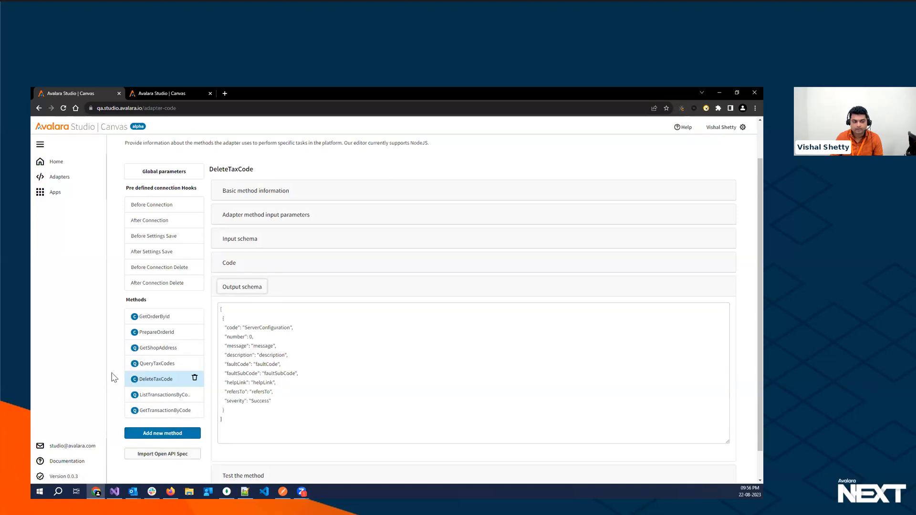
scroll(114, 378, up, 2)
scroll(385, 400, down, 3)
scroll(386, 400, up, 2)
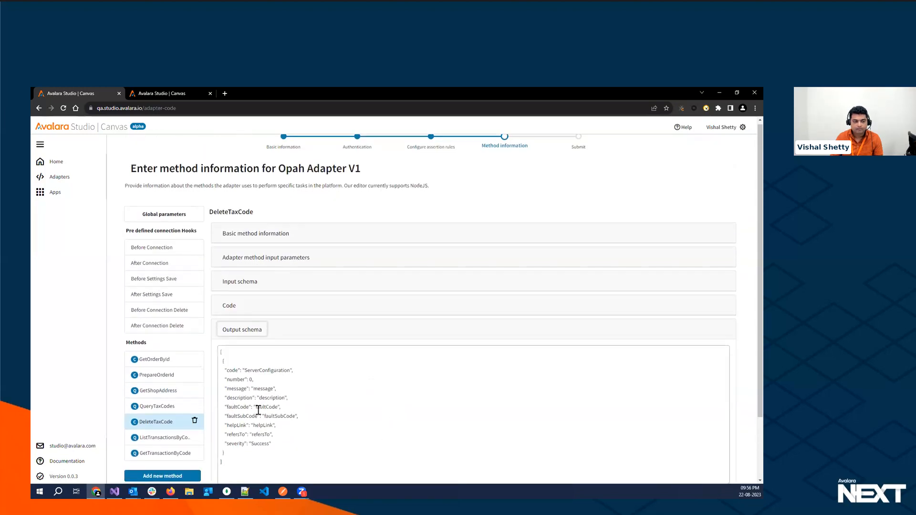
scroll(262, 405, down, 3)
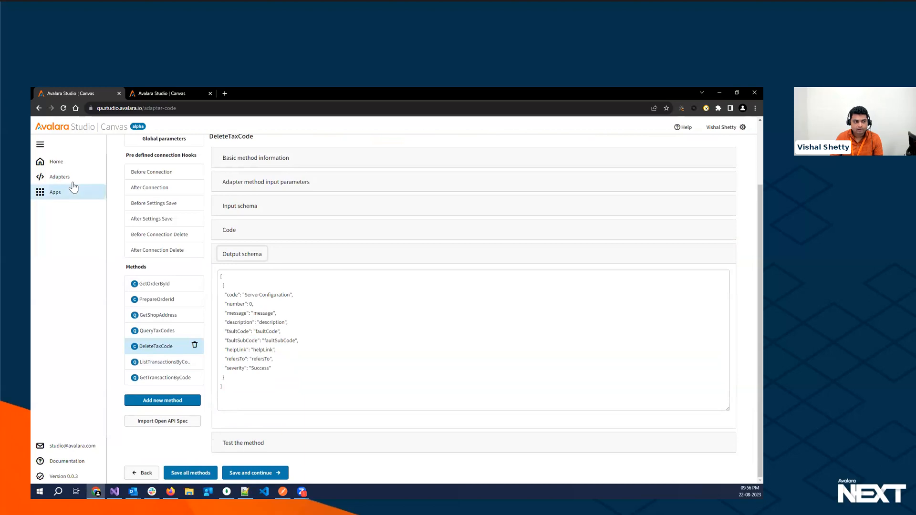
click(253, 473)
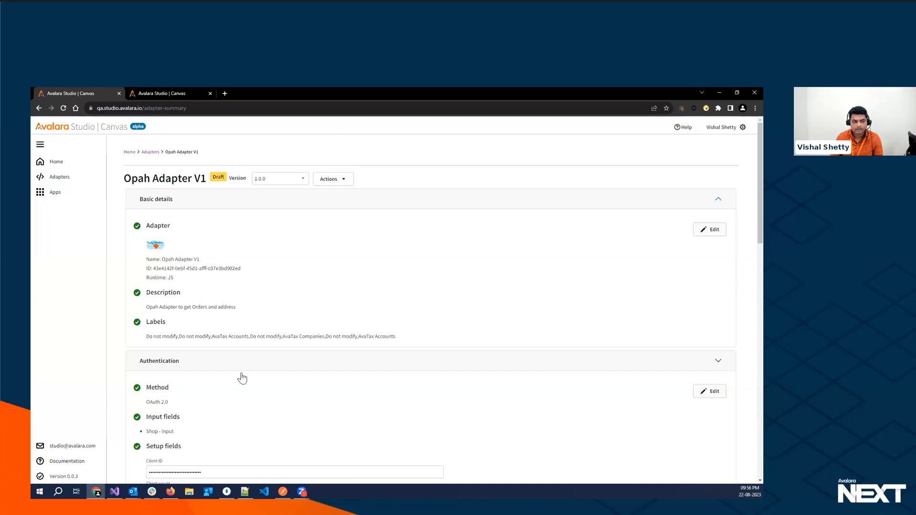
- Review the adapter summary of Opah Adapter V1, covering the authentication method, setup fields, adapter code and review comments
scroll(244, 379, down, 3)
scroll(244, 379, down, 1)
drag(145, 211, 184, 220)
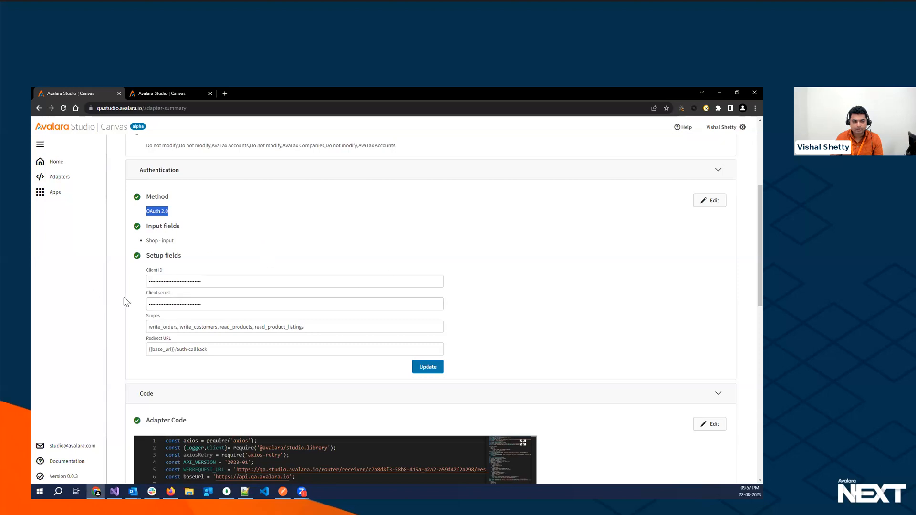
scroll(257, 352, down, 3)
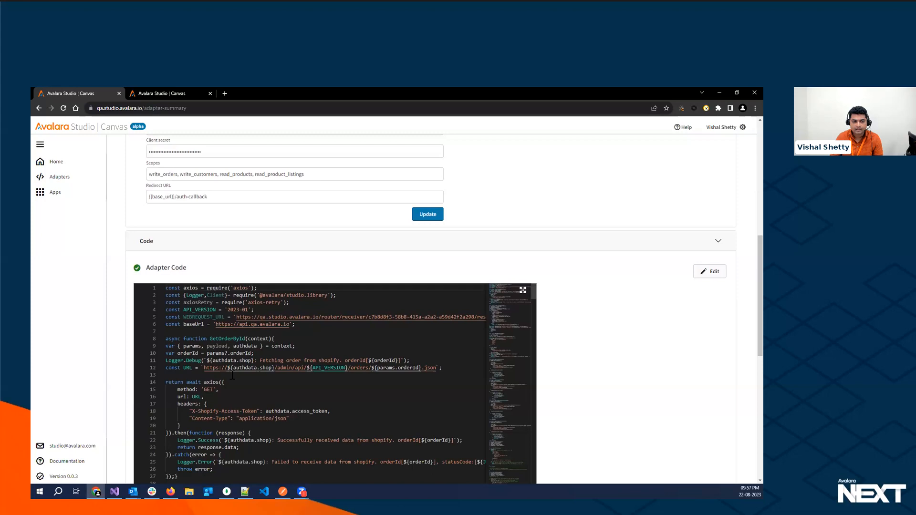
scroll(602, 355, down, 5)
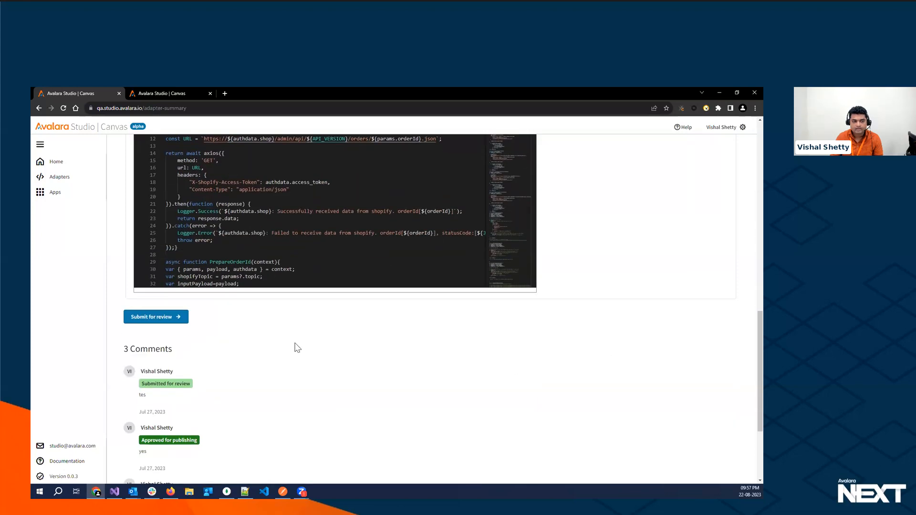
scroll(283, 343, up, 2)
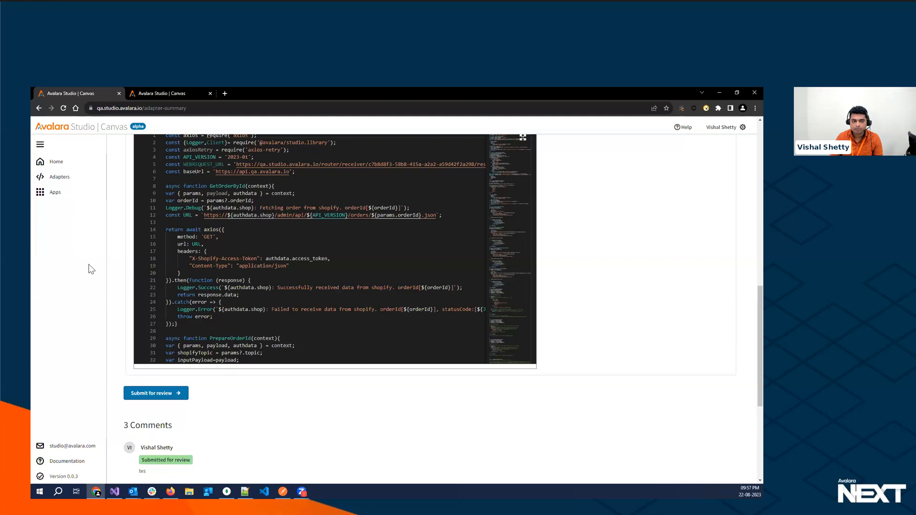
scroll(91, 269, up, 2)
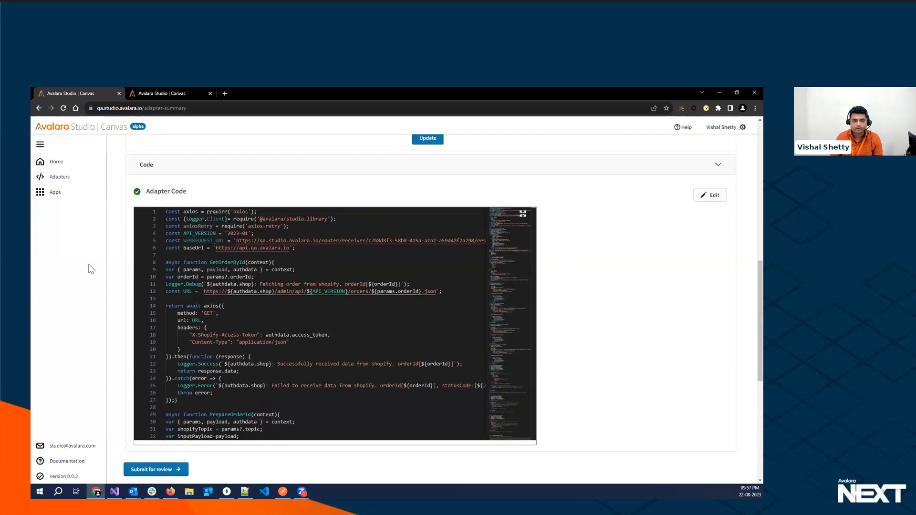
- Create and save a new app named "Demo App" with the description "Desription"
click(53, 193)
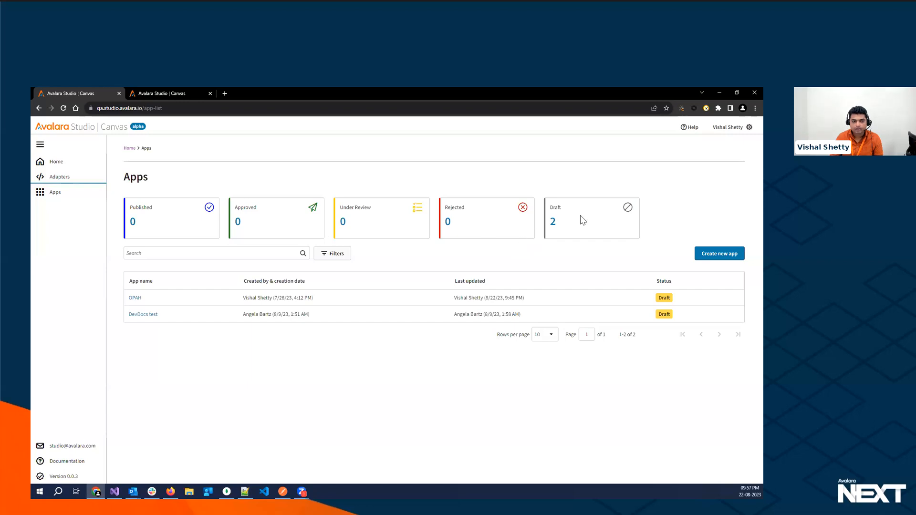
click(713, 258)
click(144, 193)
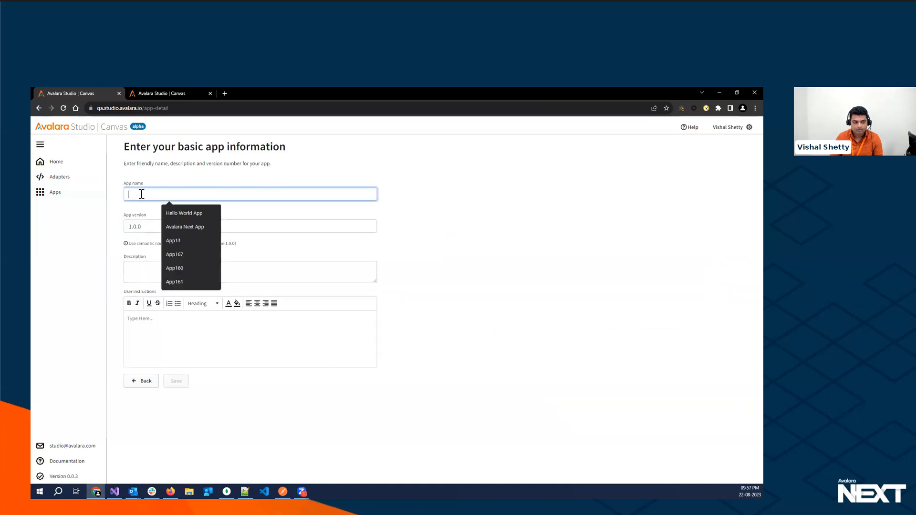
text(Demo App)
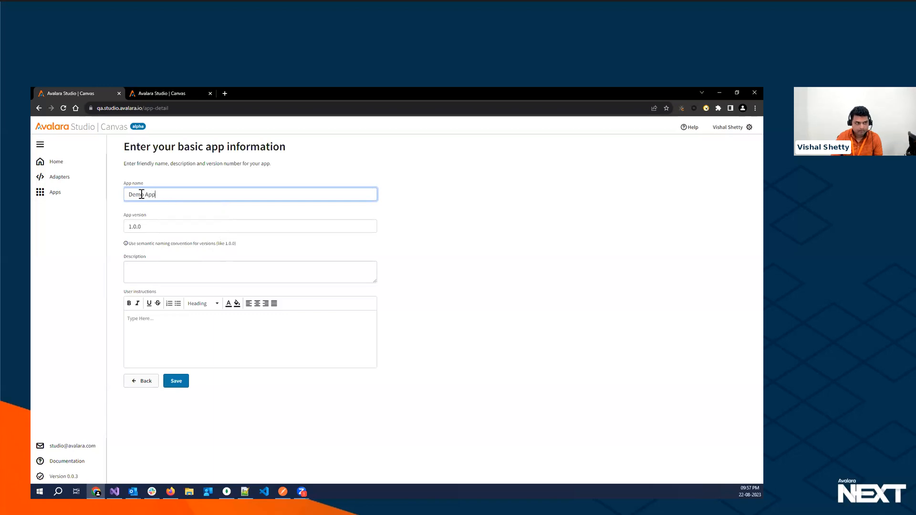
click(135, 273)
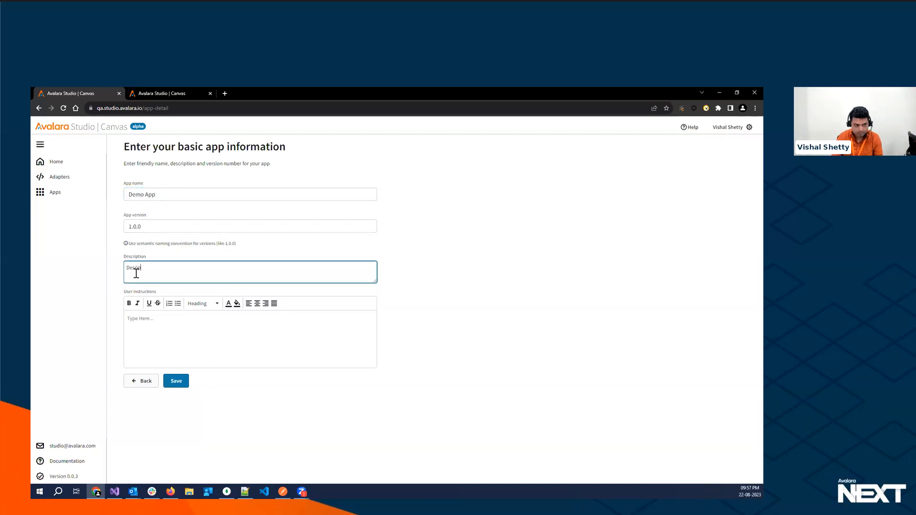
text(Desription)
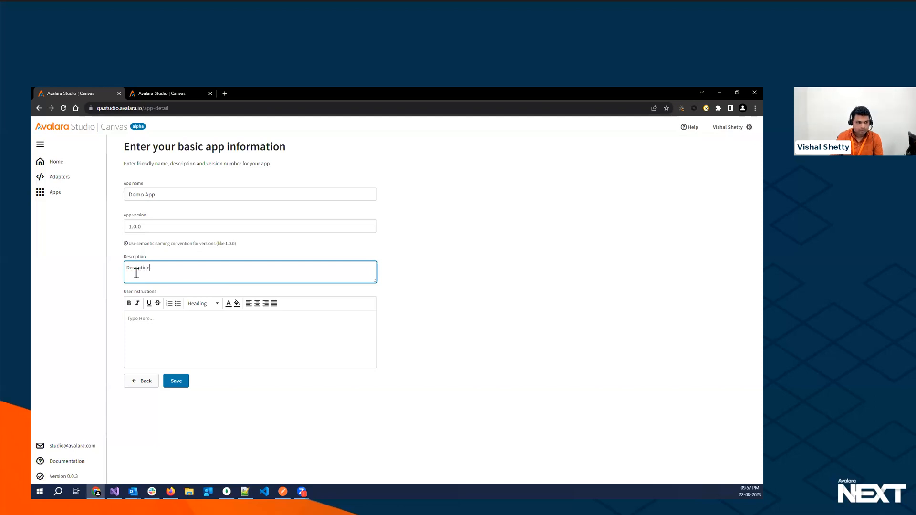
click(176, 381)
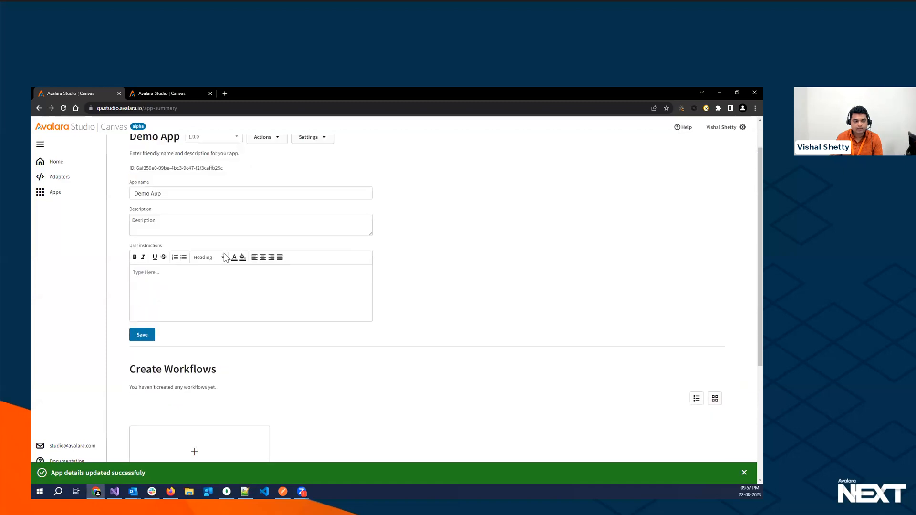
- Create a new workflow named "Demo WF" with the description "description" in the app, and continue to the trigger setup
scroll(226, 259, down, 3)
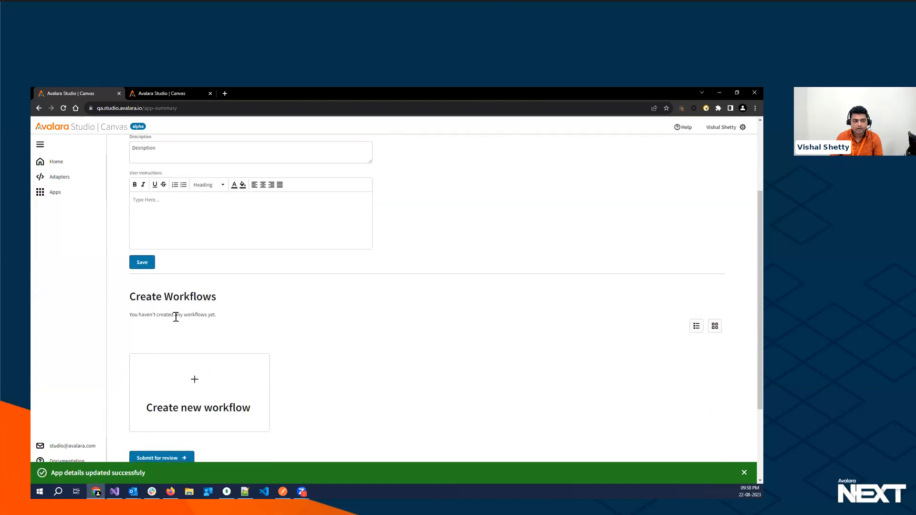
click(195, 383)
click(143, 221)
text(Demo WF)
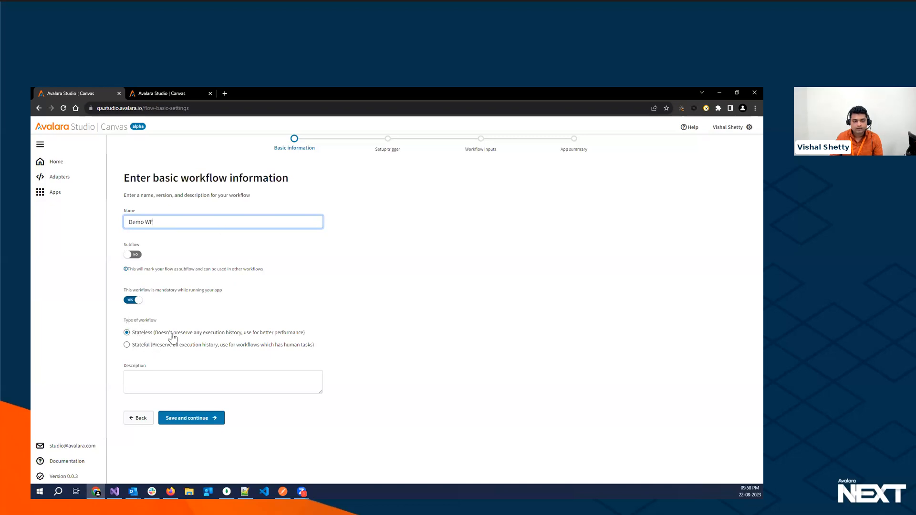
click(143, 378)
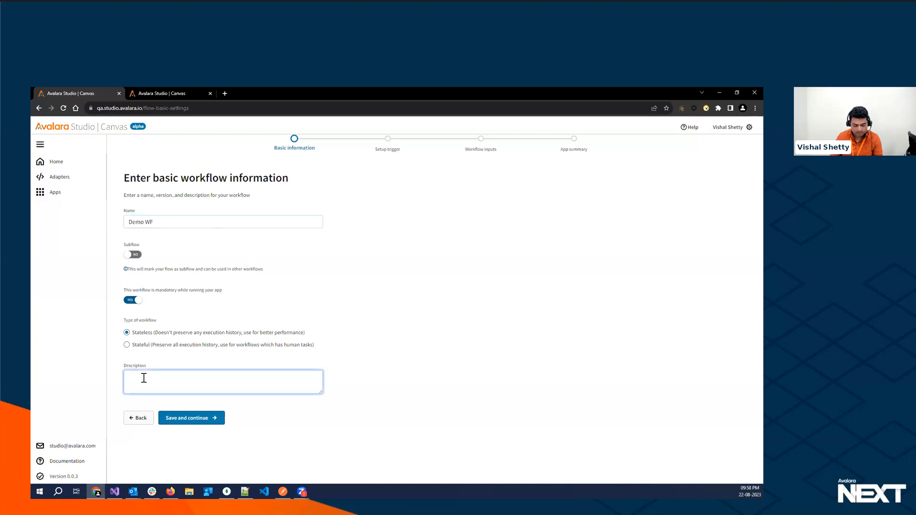
text(description)
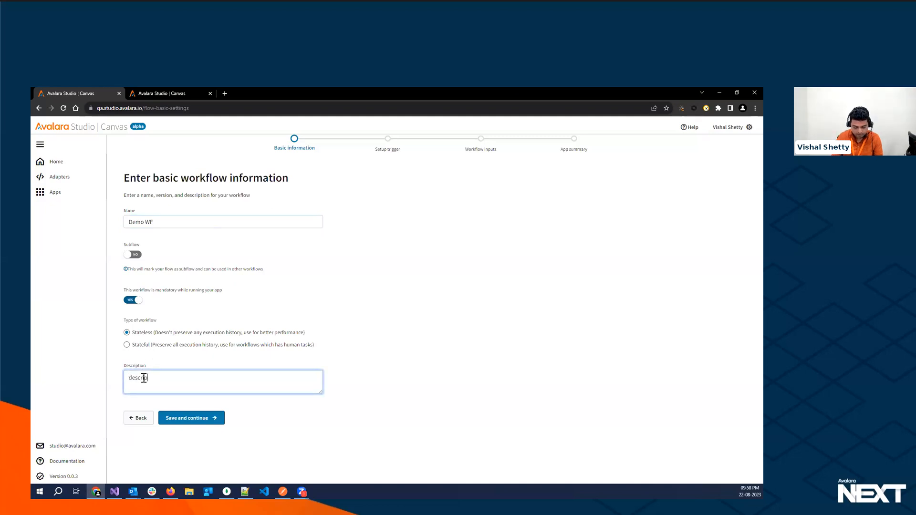
click(175, 418)
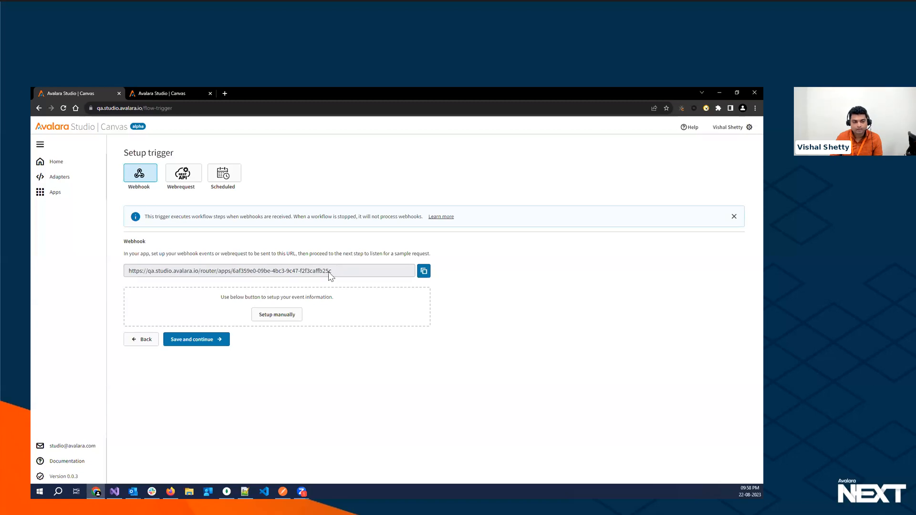
- Look at the Webrequest and Scheduled trigger options, and return to the Webhook trigger
click(172, 178)
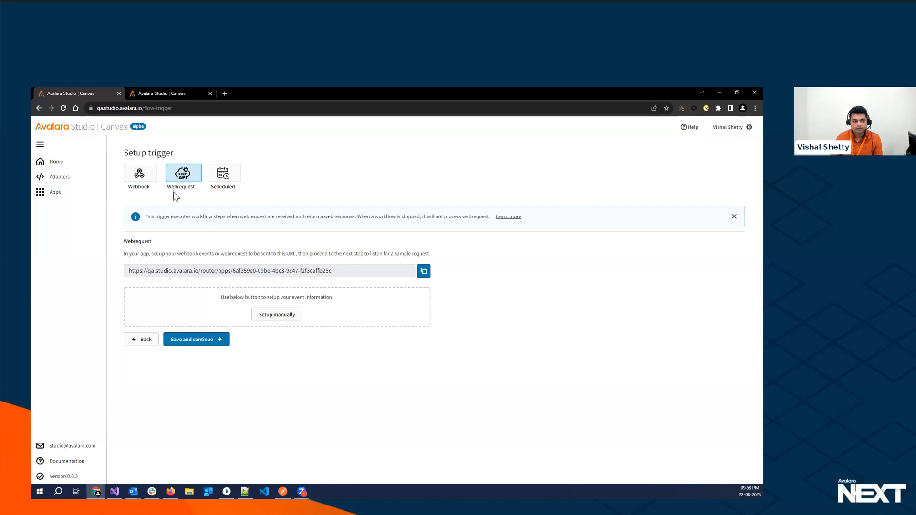
click(234, 180)
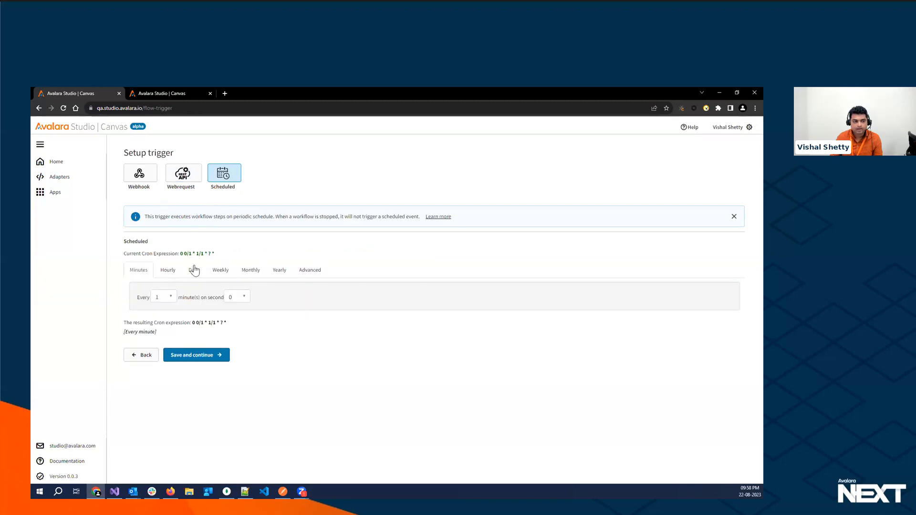
click(147, 176)
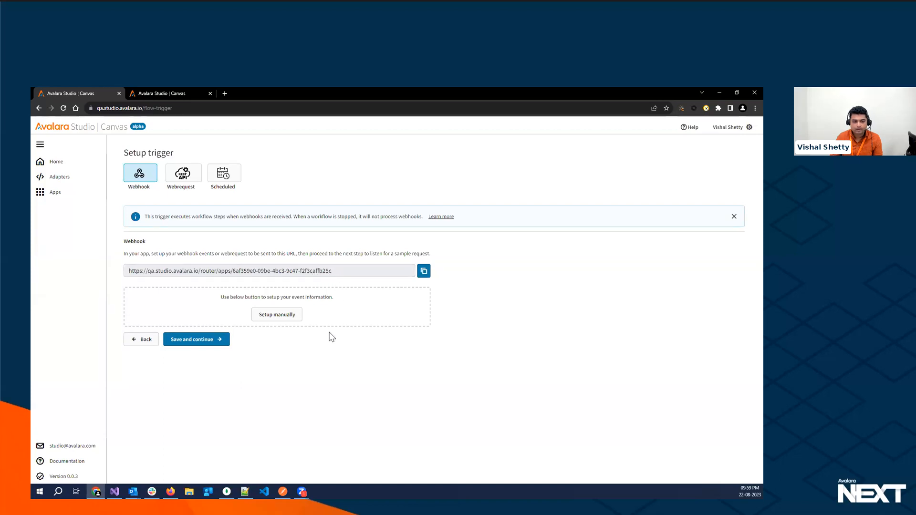
- Set up the webhook event manually with a body payload containing the key "topic" and the value "topicvalue"
click(278, 317)
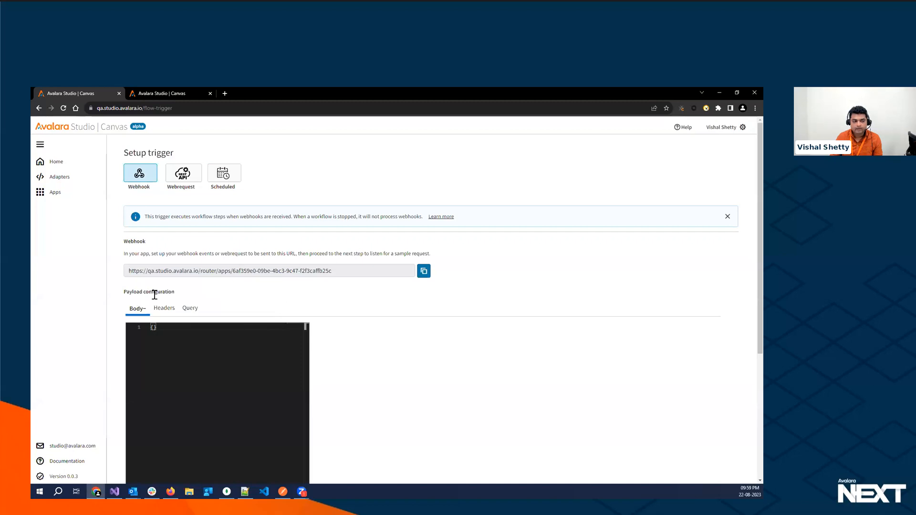
scroll(153, 295, down, 3)
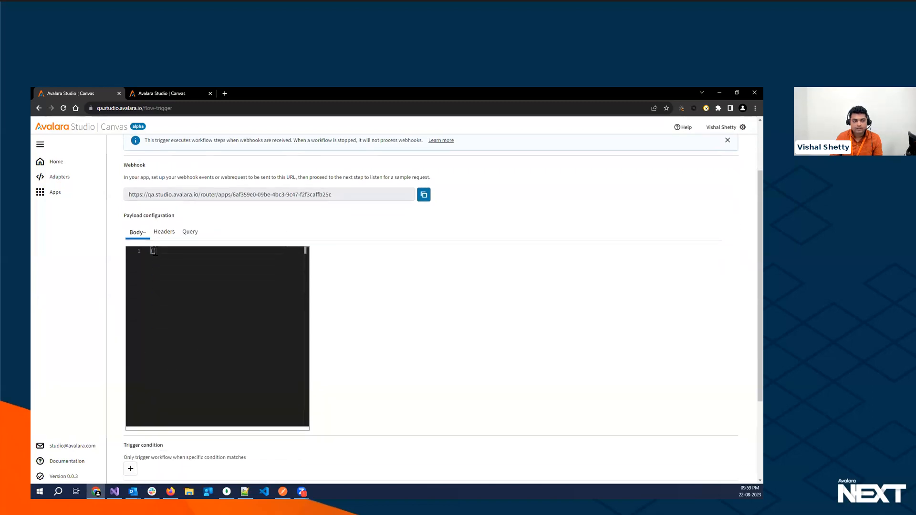
drag(334, 196, 129, 205)
click(153, 251)
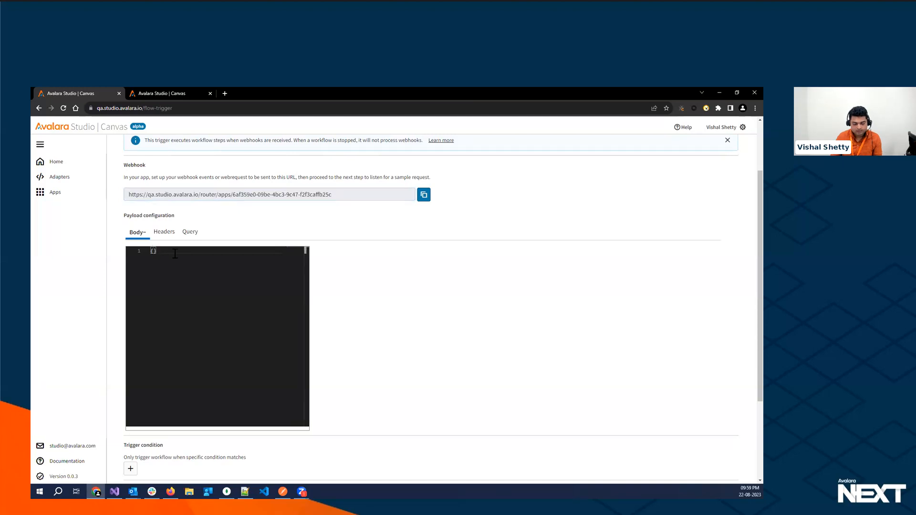
key(Return)
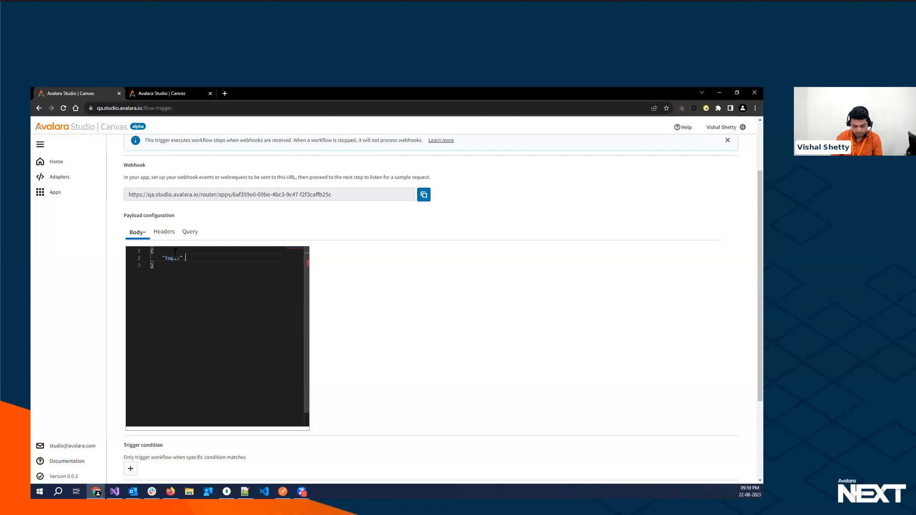
text("topic" :"topivvalue)
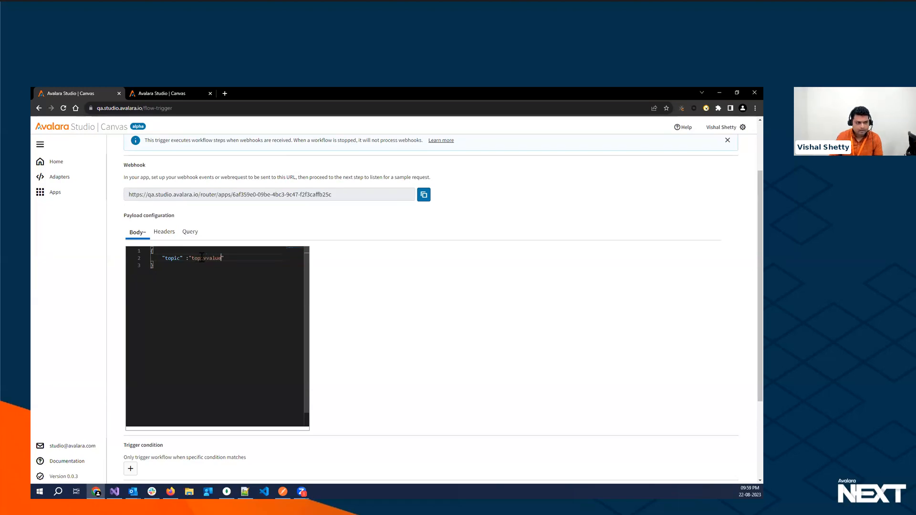
key(BackSpace)
text(c)
- Add a header named "token" with the value "value" to the webhook's payload configuration
click(164, 232)
click(148, 306)
click(148, 304)
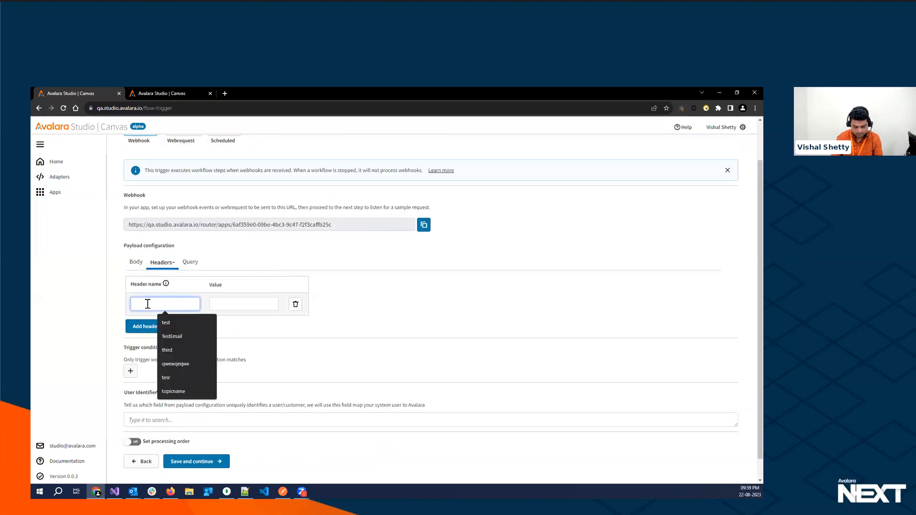
text(token)
click(219, 304)
click(219, 305)
text(value)
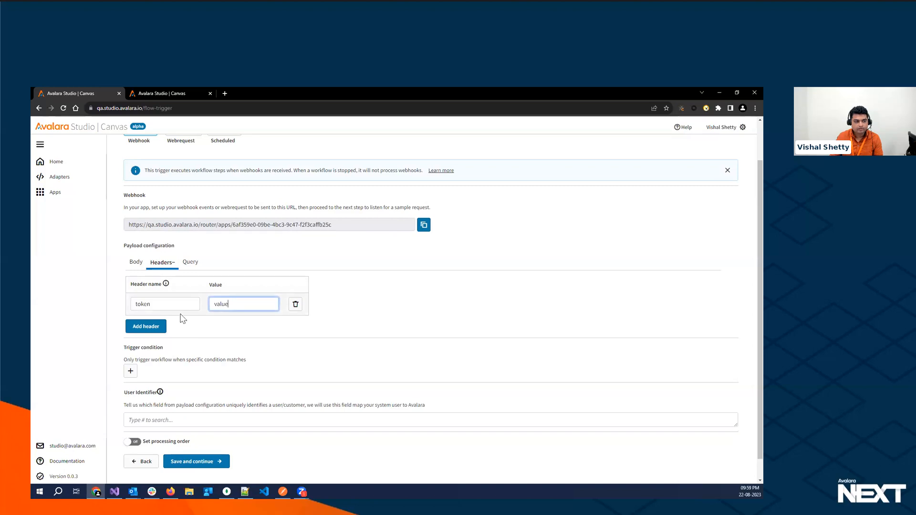
- Add an AND trigger condition requiring the body key ["topic"] to equal "topicname", and save it
click(130, 372)
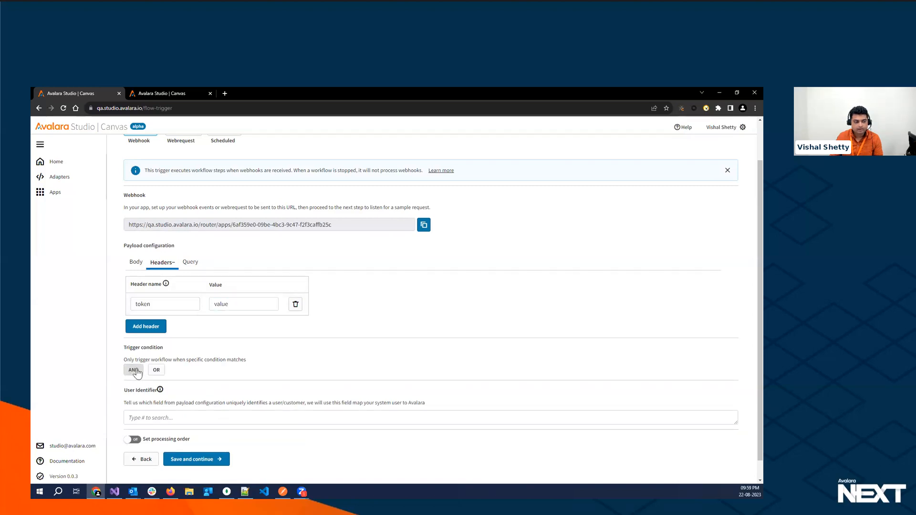
click(134, 370)
click(414, 266)
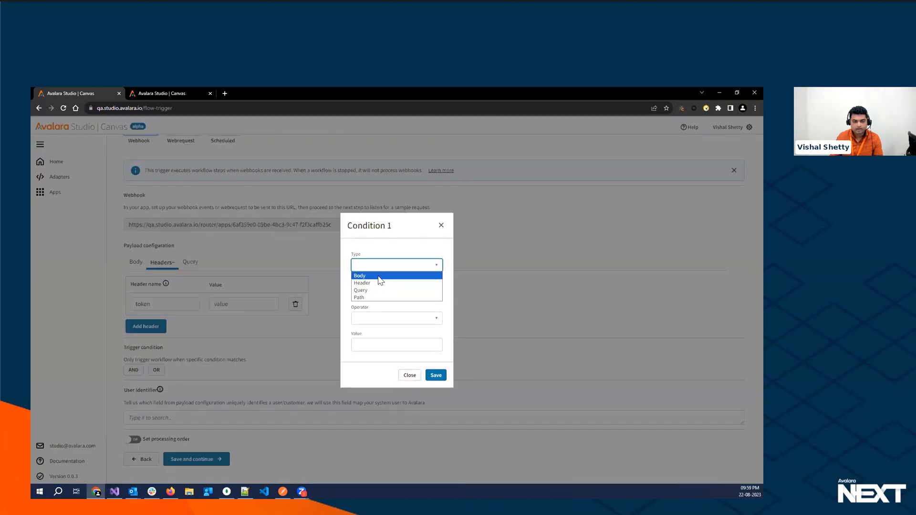
click(379, 278)
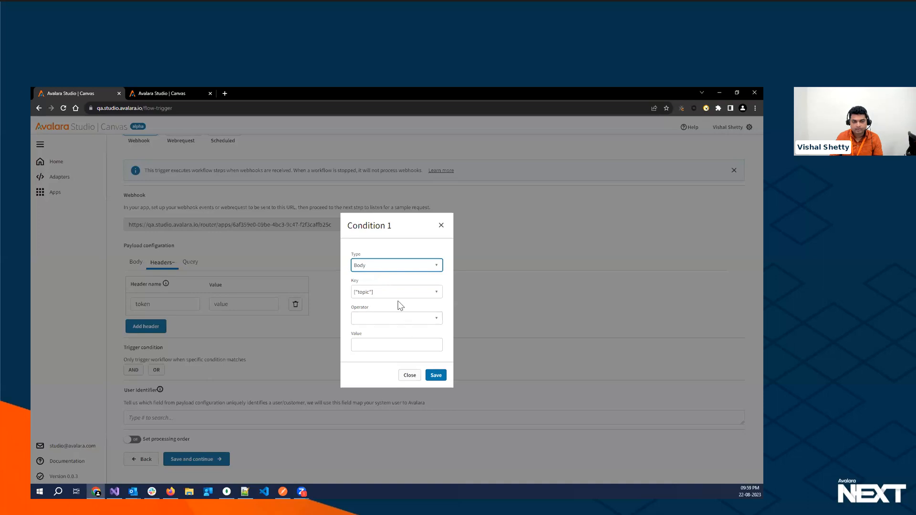
click(398, 319)
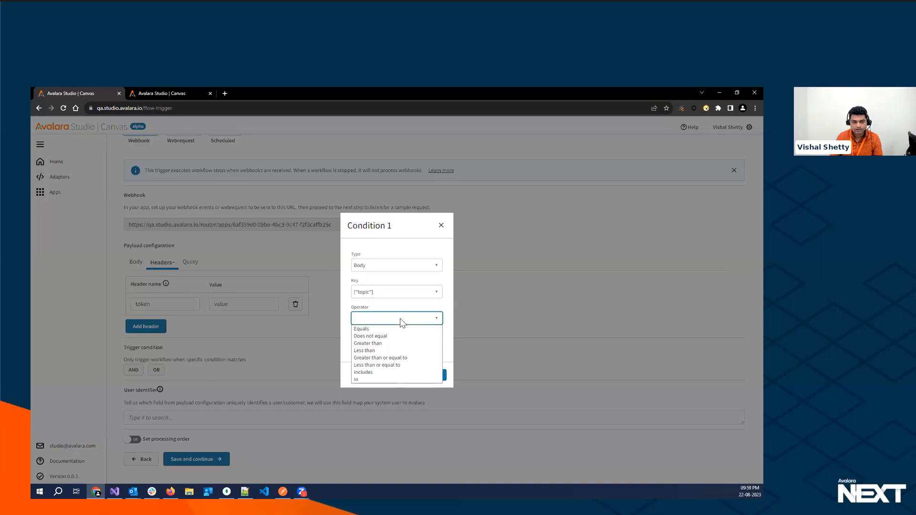
click(376, 328)
click(368, 344)
text(aome)
text(value)
double_click(365, 345)
text(topicname)
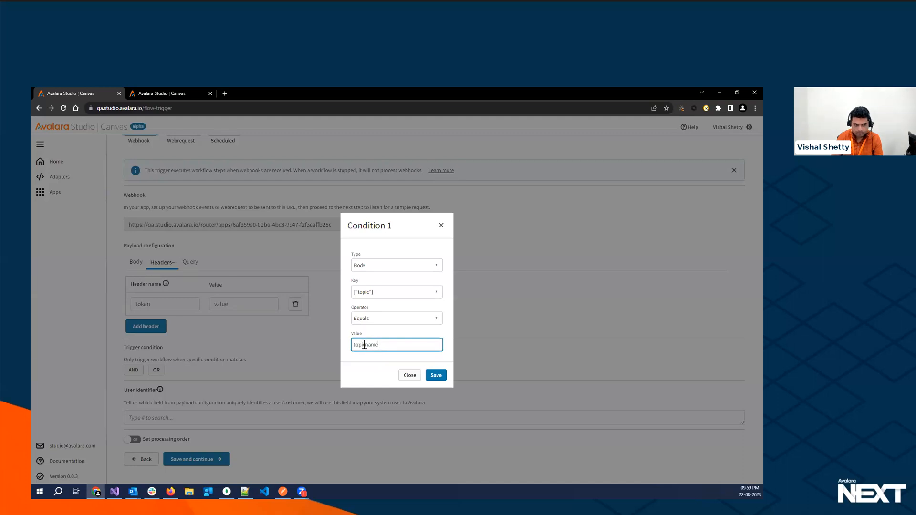
click(435, 375)
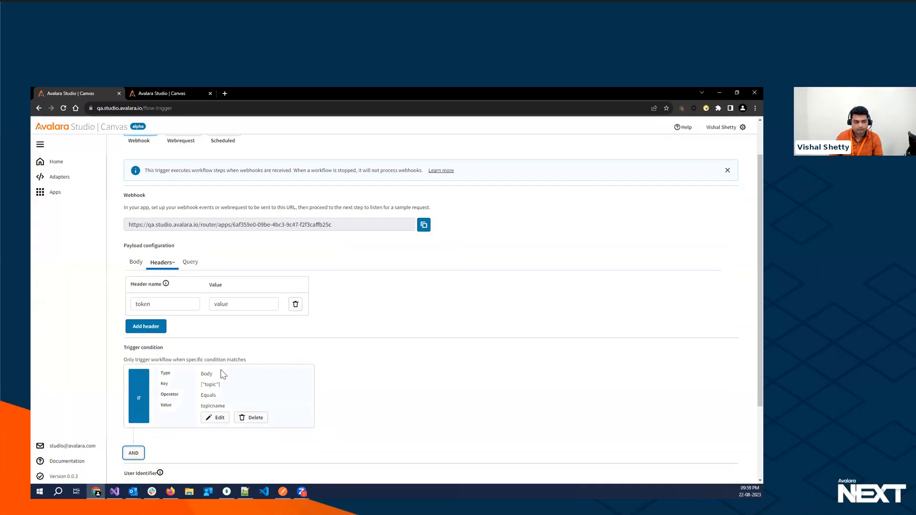
- Add a second AND trigger condition requiring the header "token" to equal "value", and save it
scroll(221, 374, down, 2)
click(133, 375)
click(399, 269)
click(390, 286)
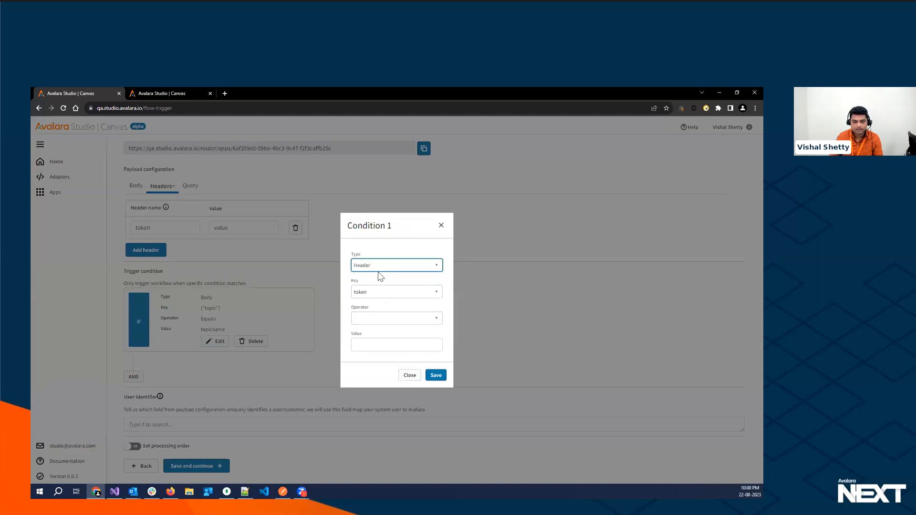
click(371, 318)
click(368, 333)
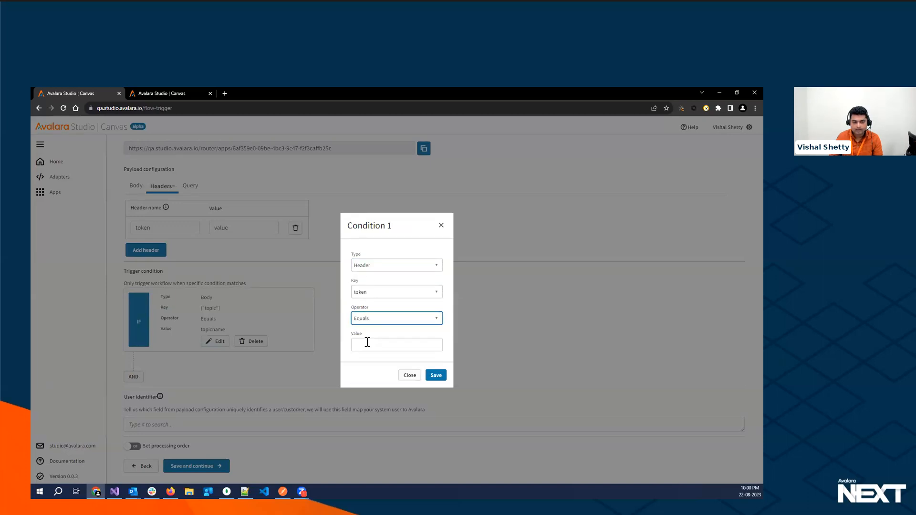
click(366, 344)
text(value)
click(436, 375)
- Set the user identifier to the header's token field, then save the trigger and continue to the workflow inputs
scroll(287, 363, down, 5)
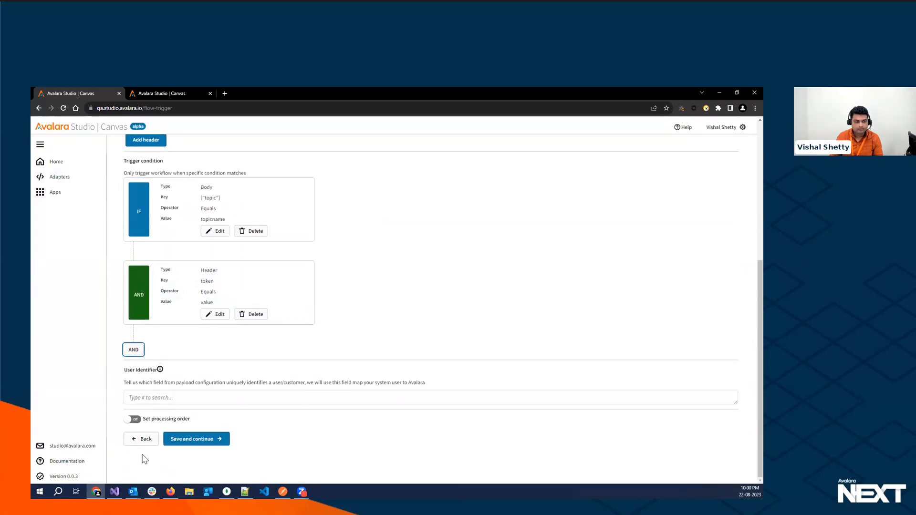
click(151, 398)
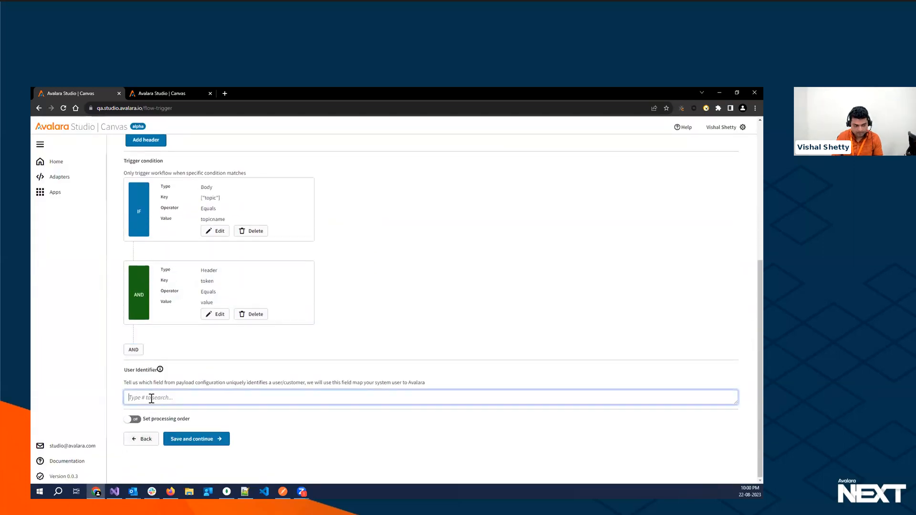
text(#)
click(136, 424)
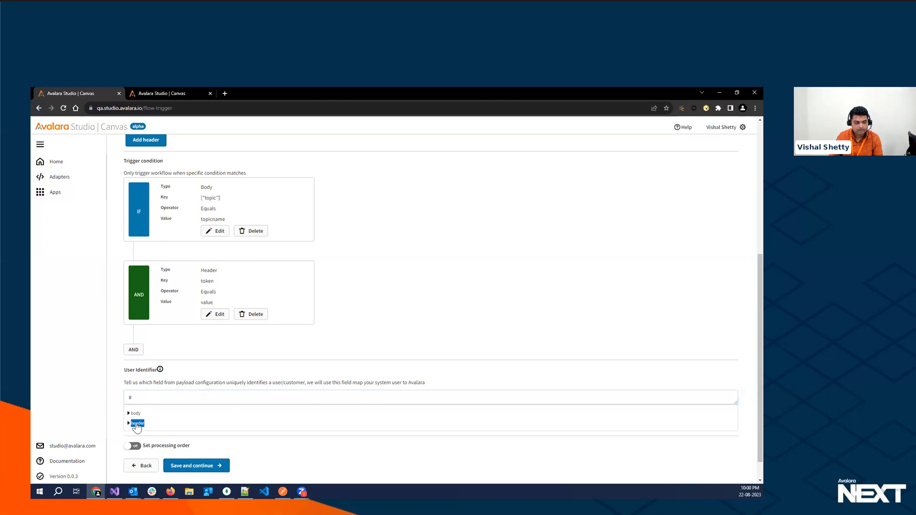
click(140, 433)
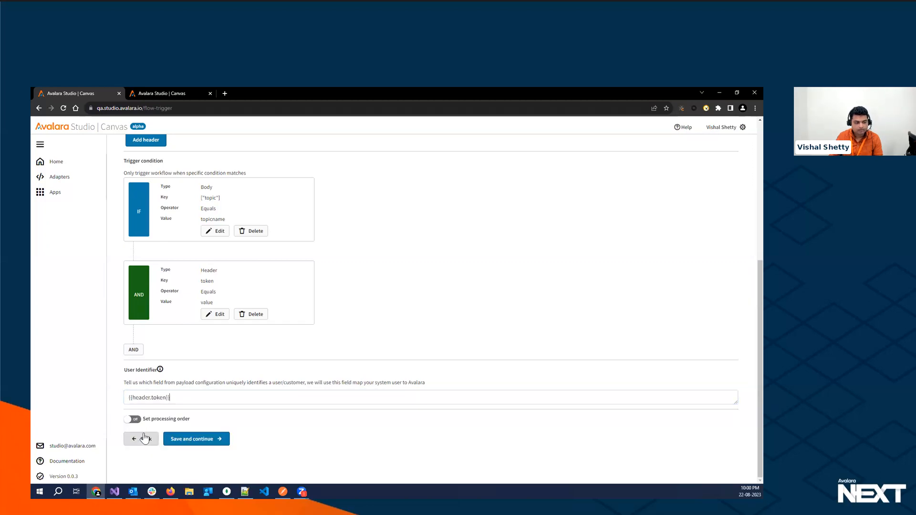
click(189, 440)
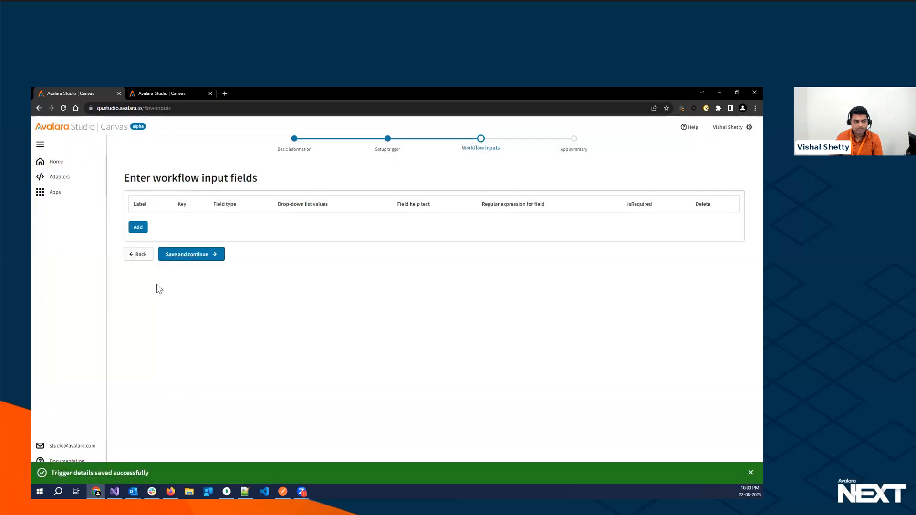
- Add a required workflow input field with the label "OpahCode" and the key "opahCode", then save and continue
click(137, 228)
click(147, 221)
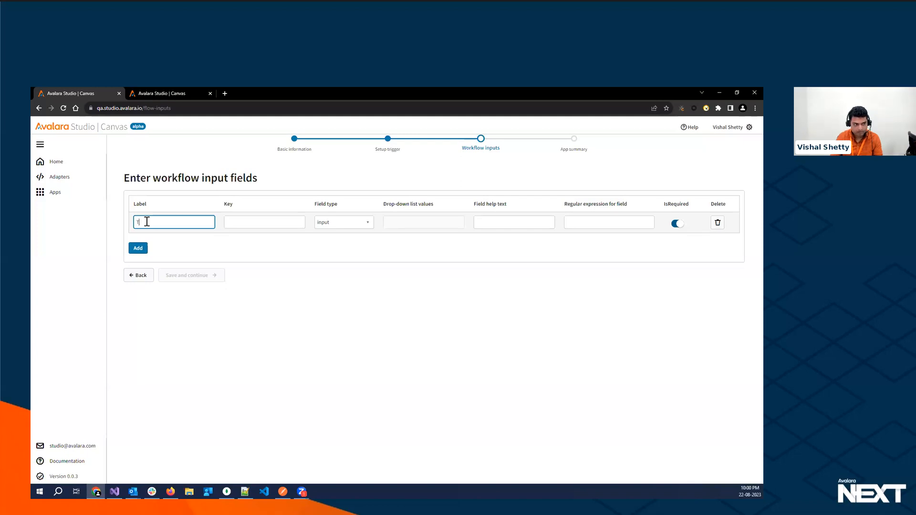
text(F)
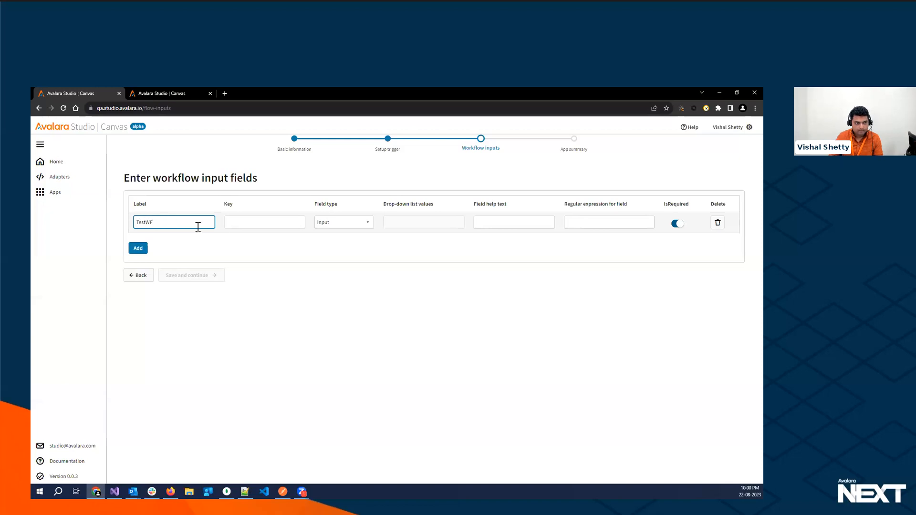
double_click(146, 223)
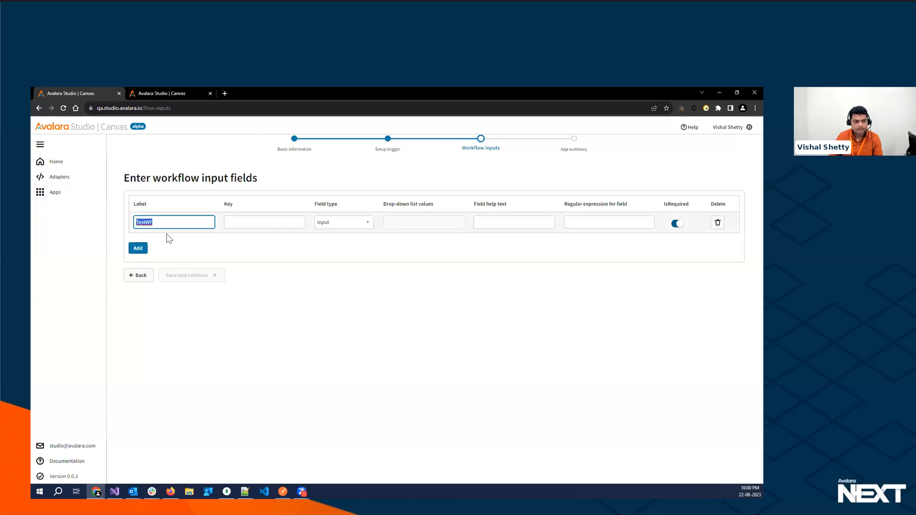
text(opnah)
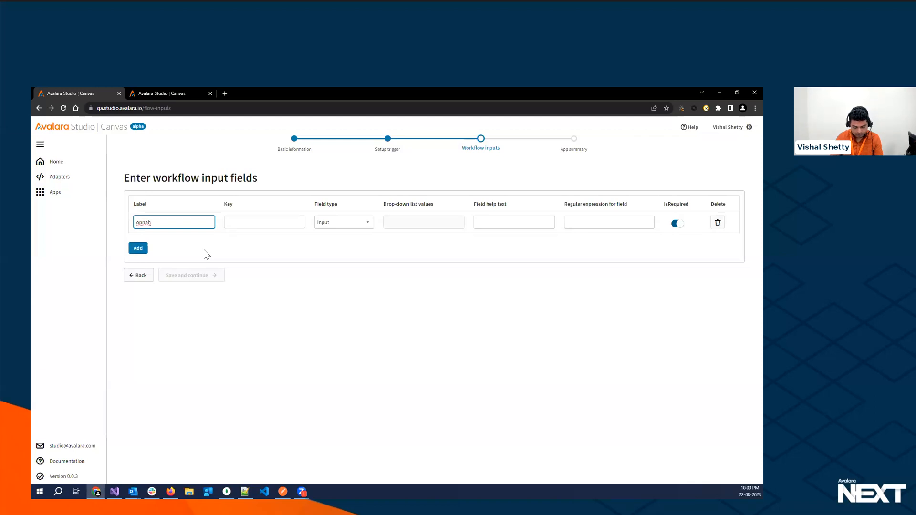
text(Code)
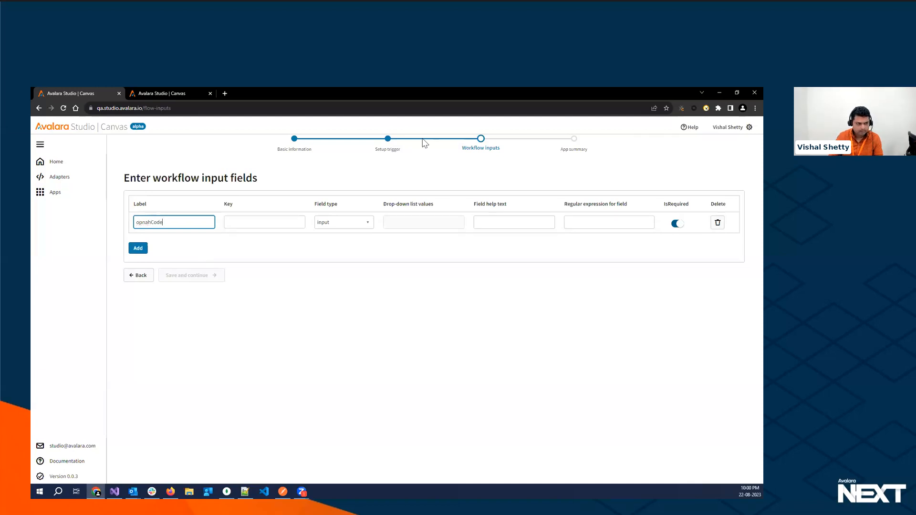
key(BackSpace)
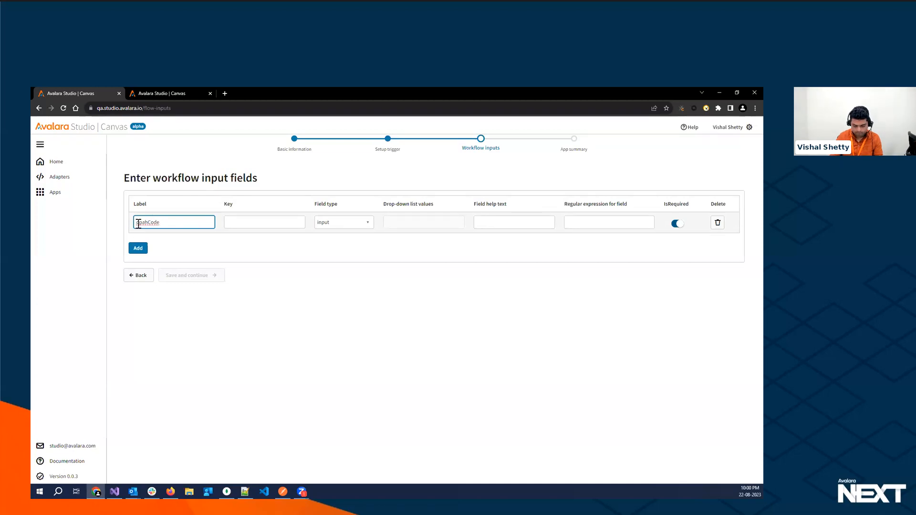
click(232, 223)
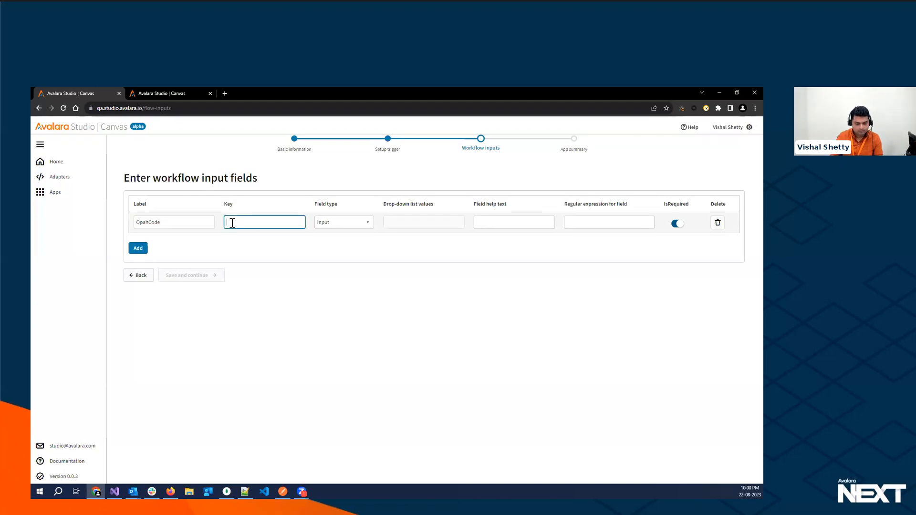
text(opahCode)
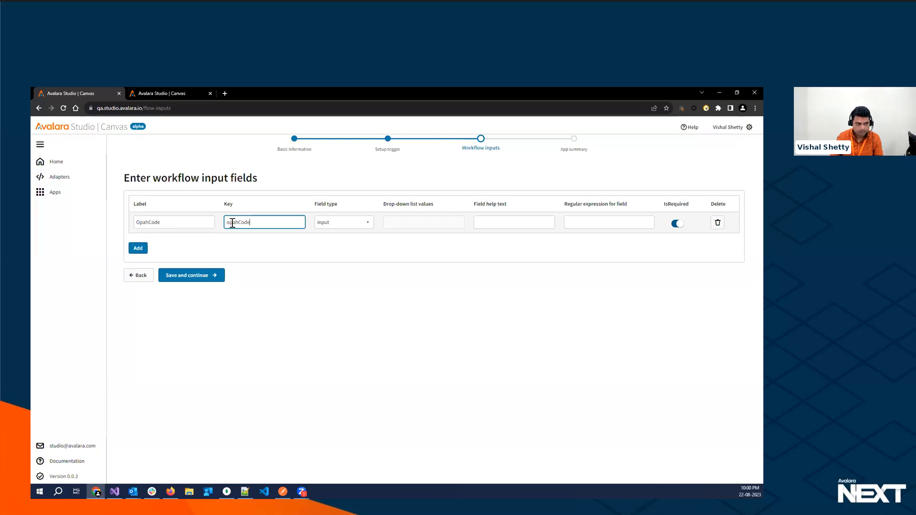
click(194, 277)
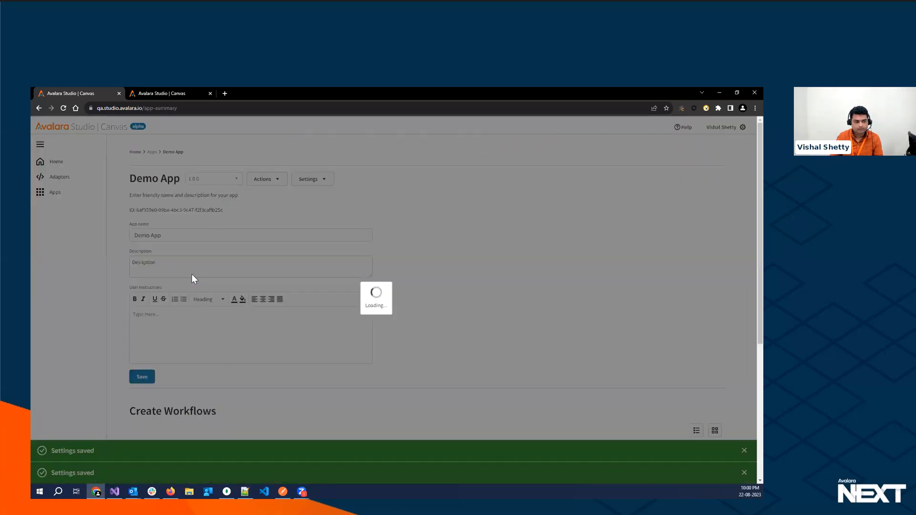
- Open the Demo WF workflow in the workflow editor
scroll(187, 253, down, 3)
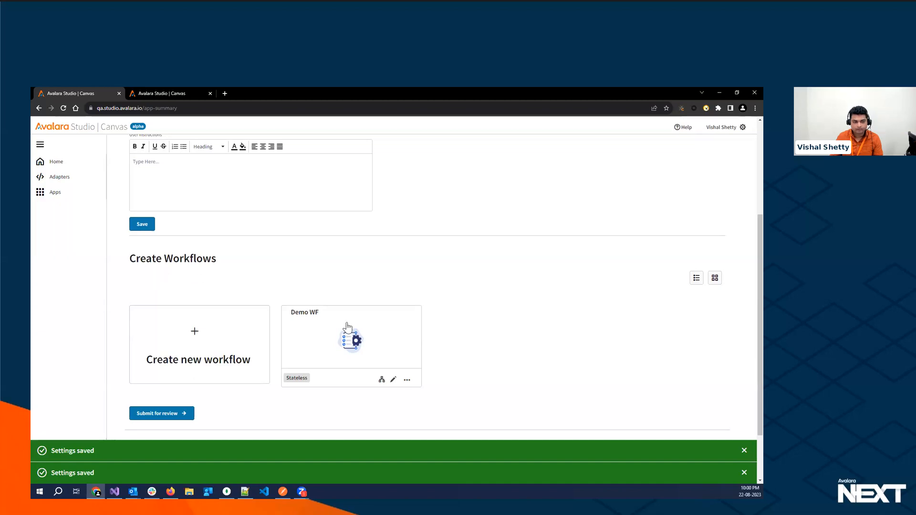
click(382, 381)
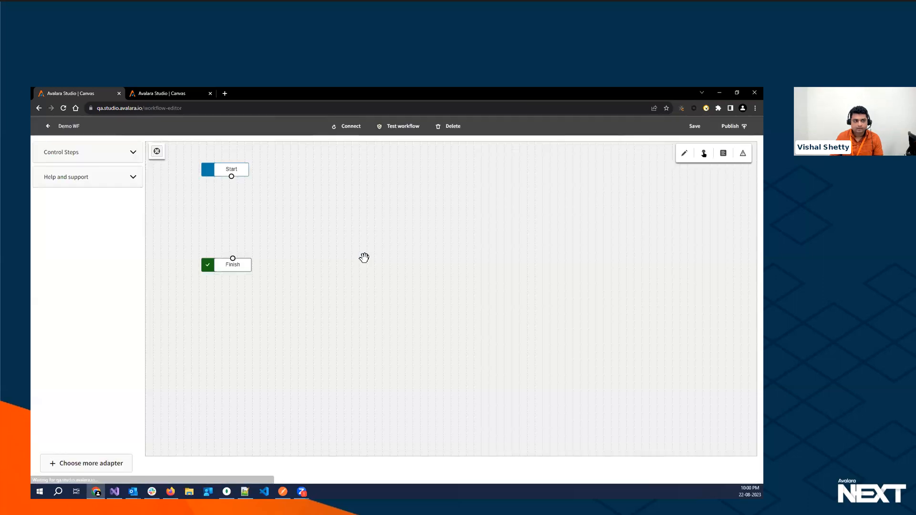
drag(296, 216, 320, 226)
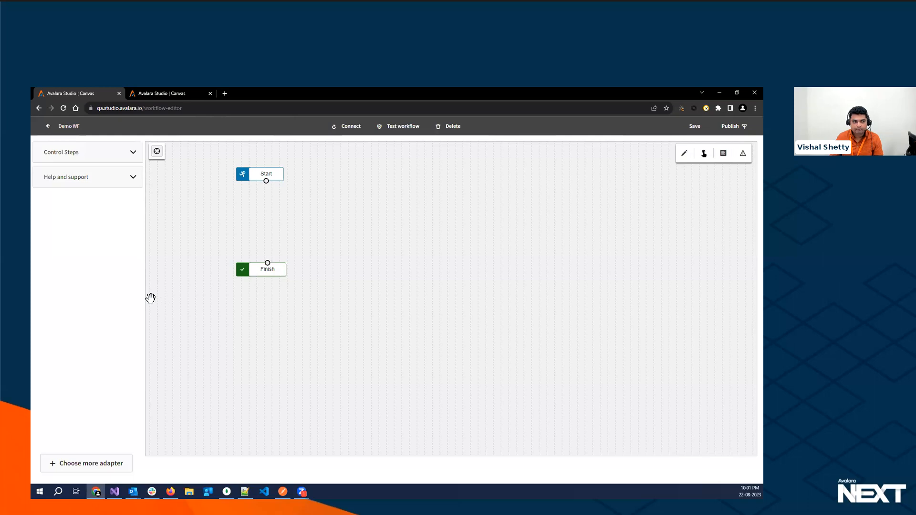
- Find Opah Adapter V1 by searching the adapters for "opah", and add it to the workflow
click(77, 467)
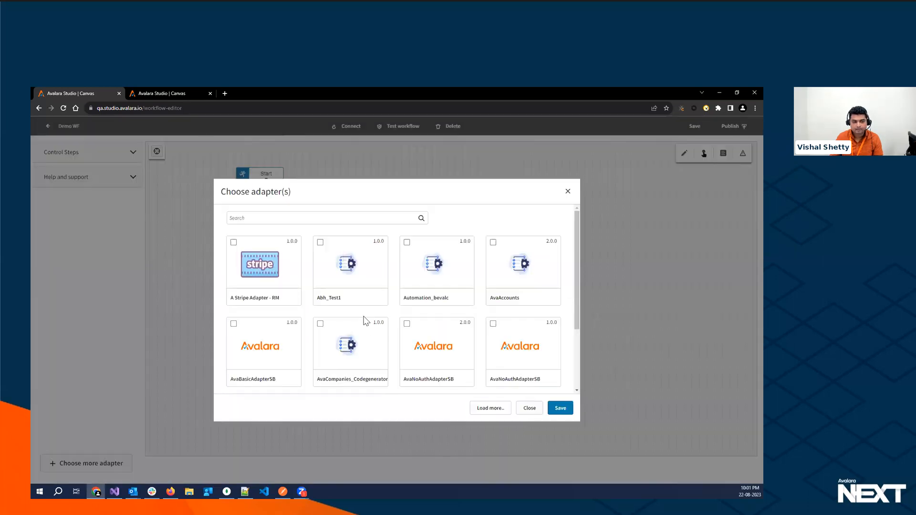
click(489, 409)
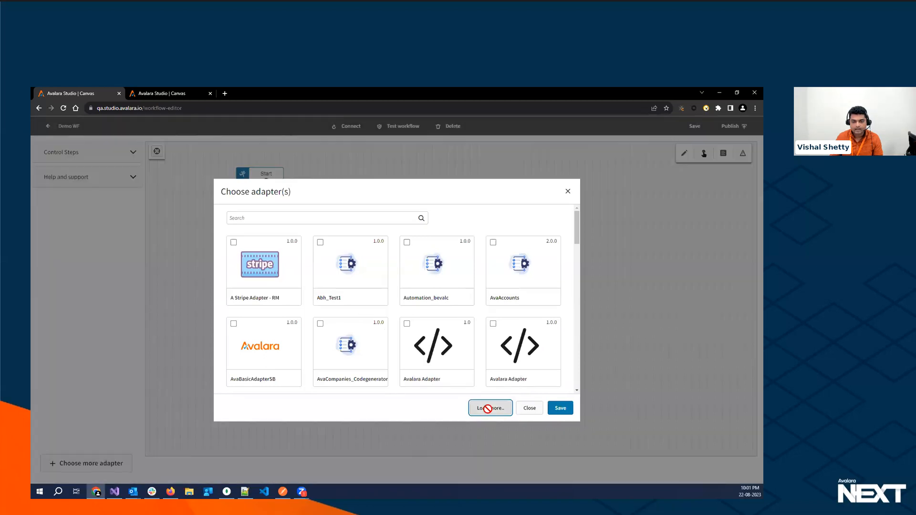
click(489, 408)
click(489, 409)
click(286, 218)
text(opah)
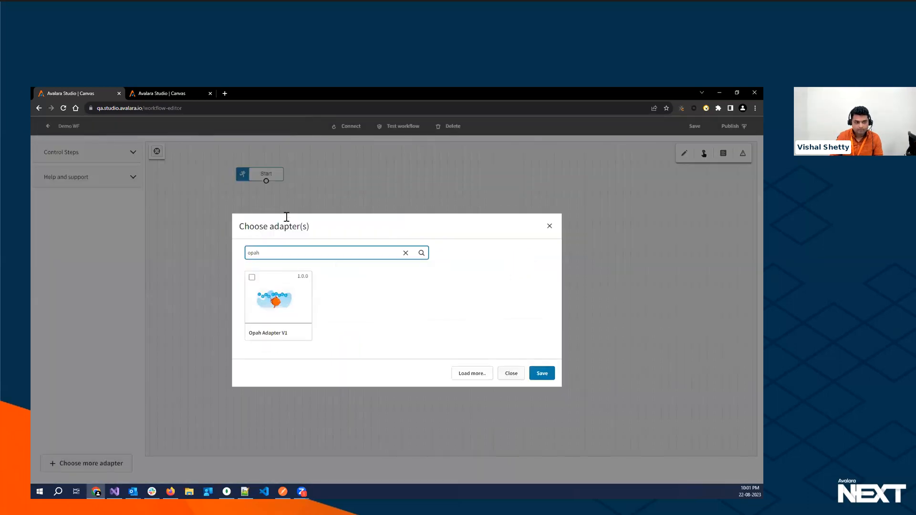
click(252, 277)
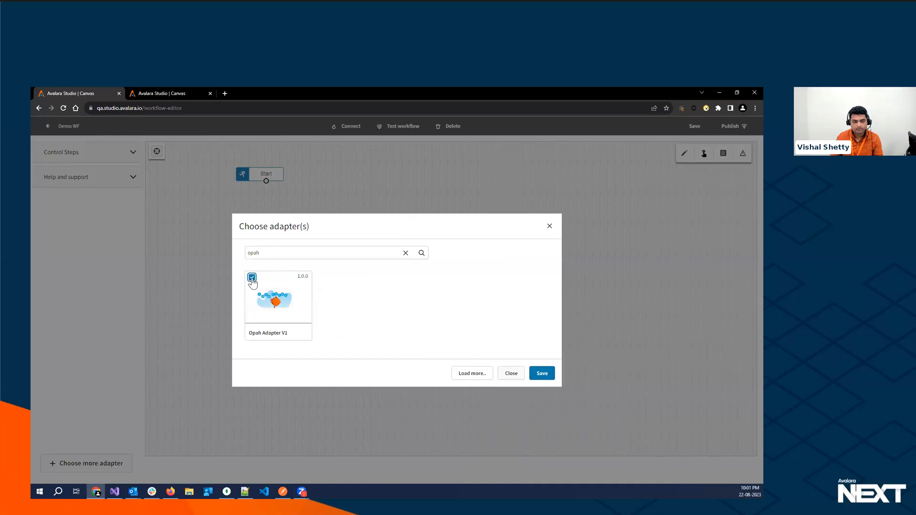
click(542, 373)
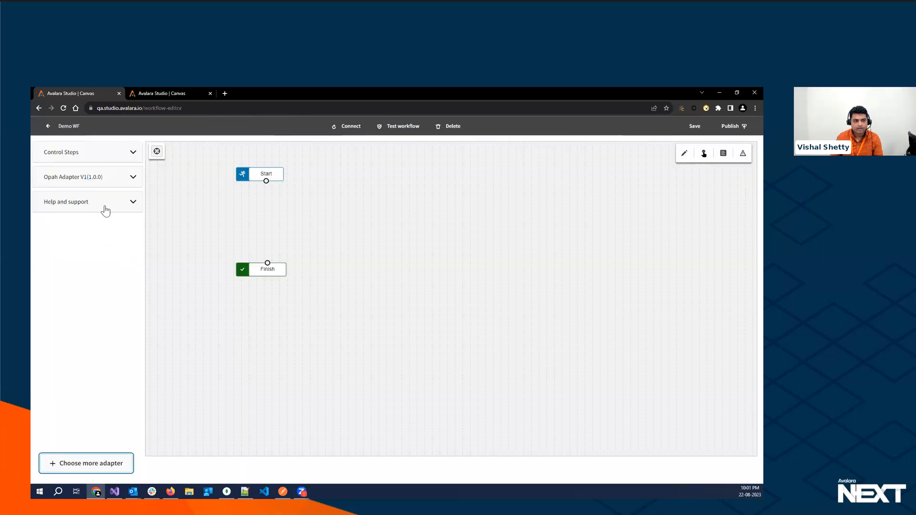
- Place GetOrderById and PrepareOrderId from Opah Adapter V1 between Start and Finish, and connect all four steps in sequence
click(132, 180)
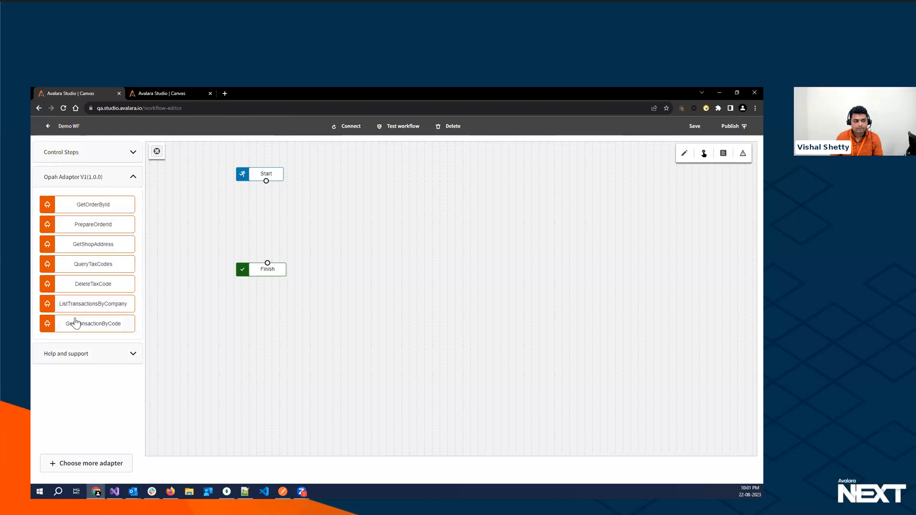
drag(89, 210, 305, 222)
drag(100, 225, 356, 250)
drag(258, 273, 270, 293)
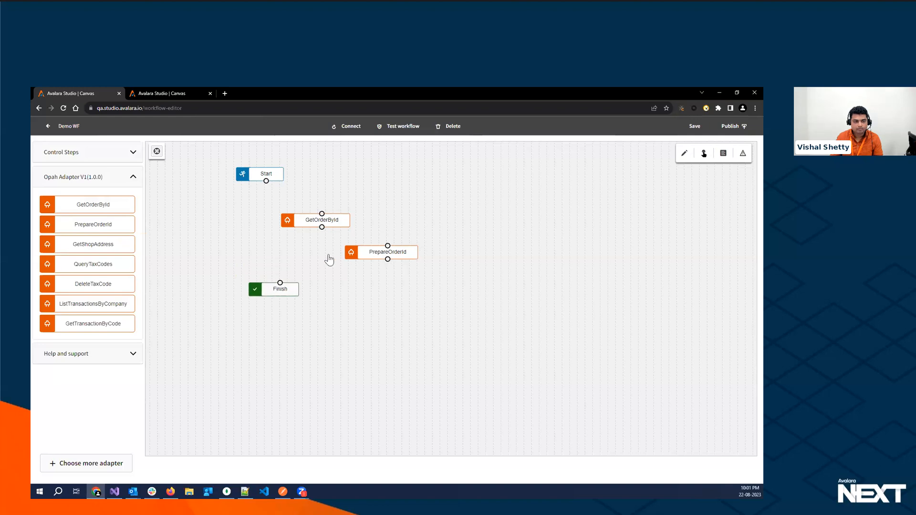
drag(384, 256, 305, 260)
drag(330, 222, 291, 216)
drag(266, 181, 282, 208)
drag(282, 221, 280, 283)
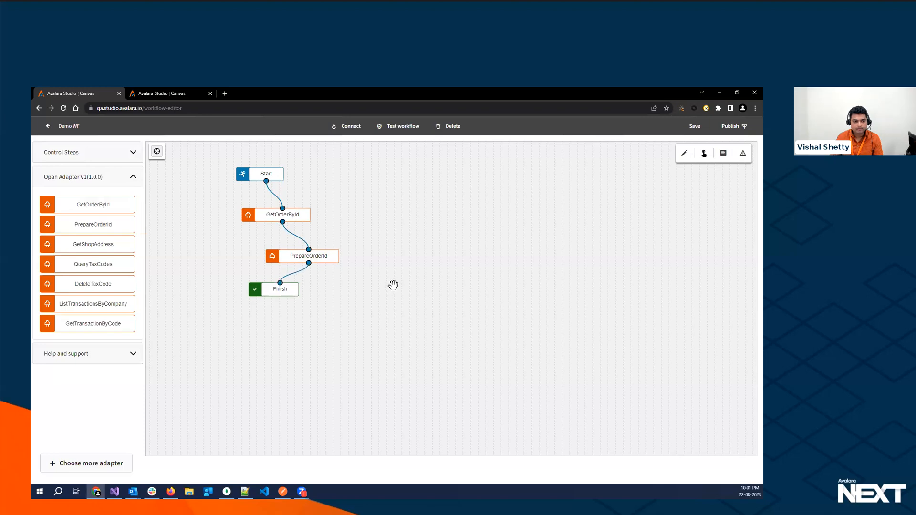
- Insert a Transform control step between Start and GetOrderById, and realign the workflow steps into a clear vertical sequence
click(132, 153)
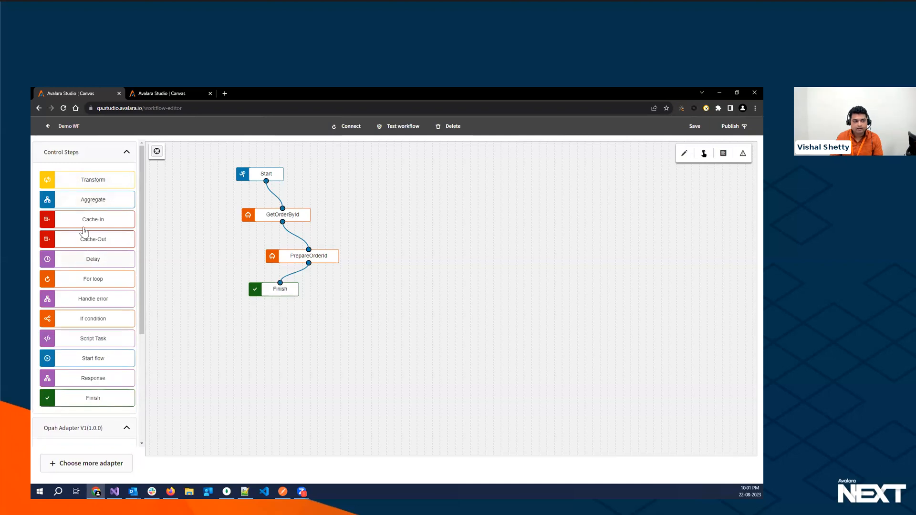
drag(96, 184, 361, 197)
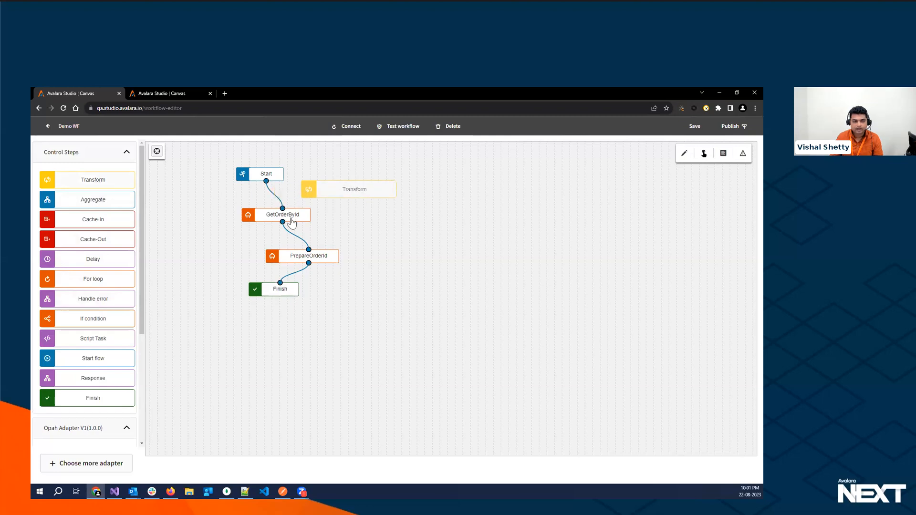
click(285, 217)
drag(266, 181, 363, 234)
drag(285, 292, 329, 308)
drag(300, 257, 318, 274)
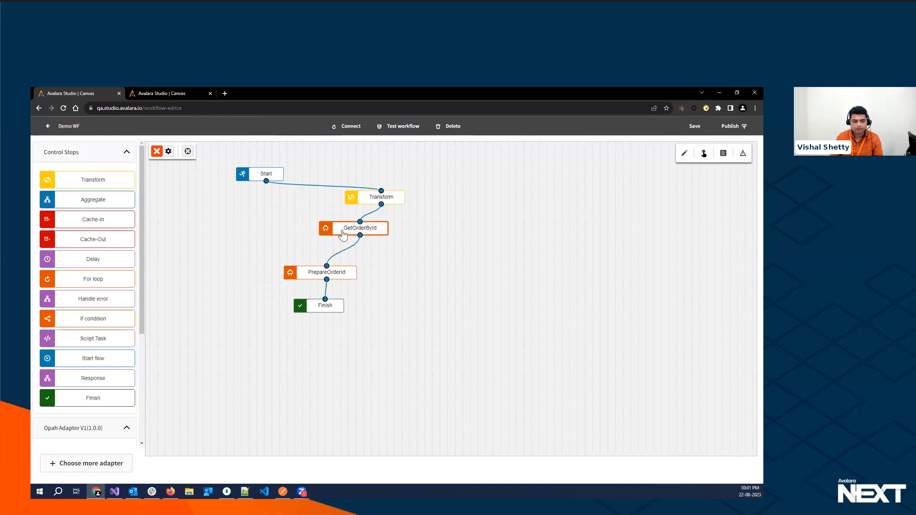
drag(342, 233, 304, 243)
drag(365, 202, 290, 213)
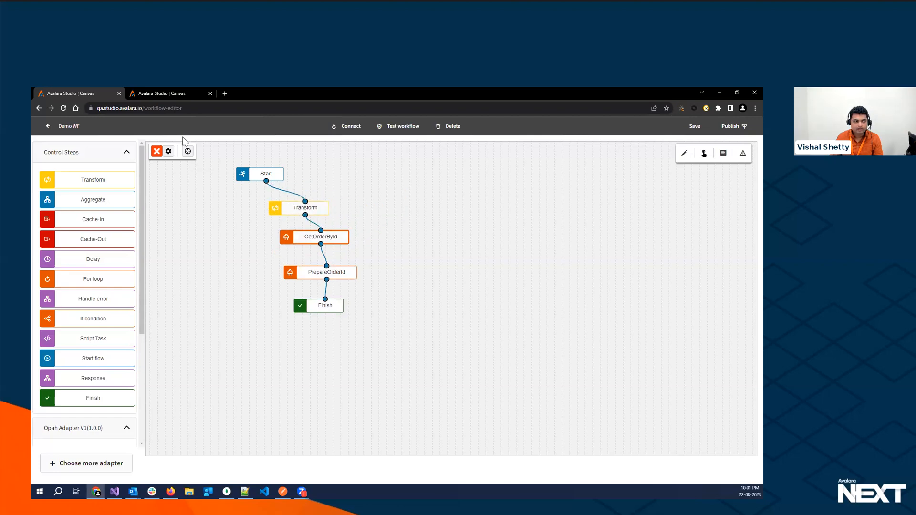
- Switch to the CalculateAdvTax workflow and examine its step sequence and the available Opah Adapter V1 methods
click(164, 94)
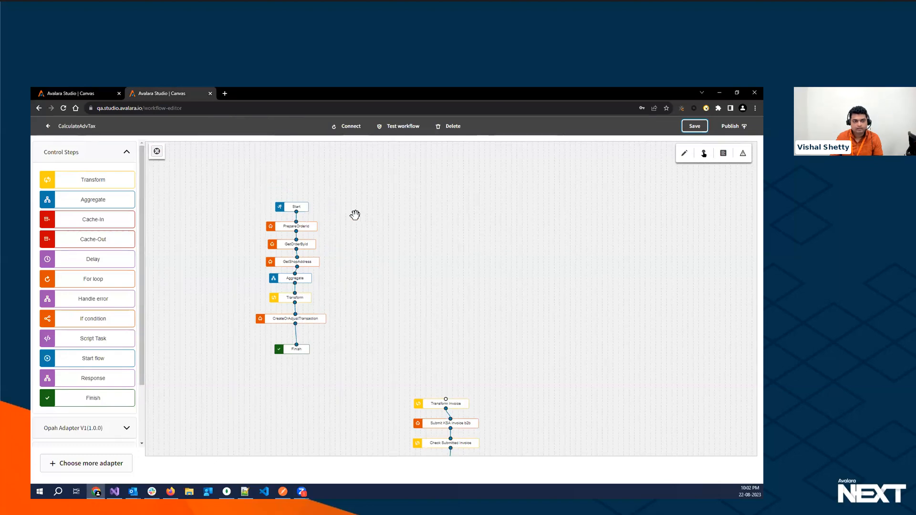
drag(380, 244, 404, 275)
scroll(488, 311, up, 3)
drag(489, 310, 490, 272)
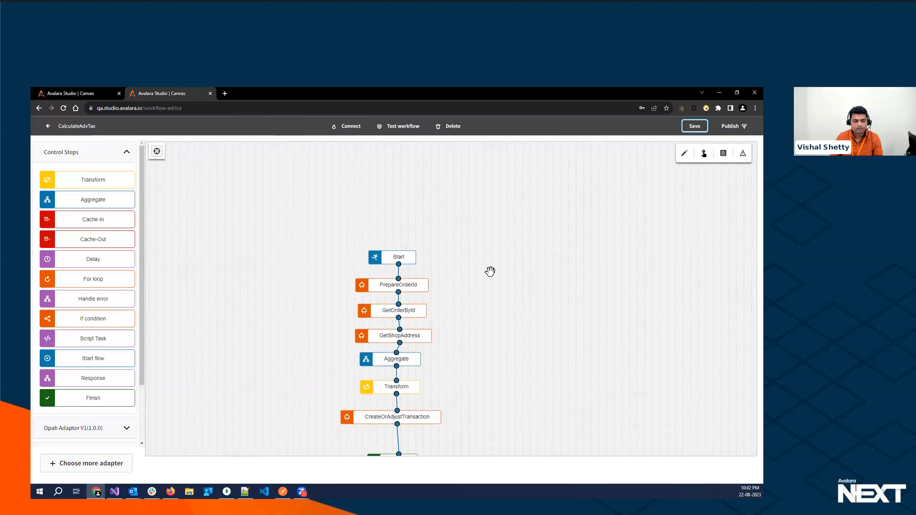
click(127, 152)
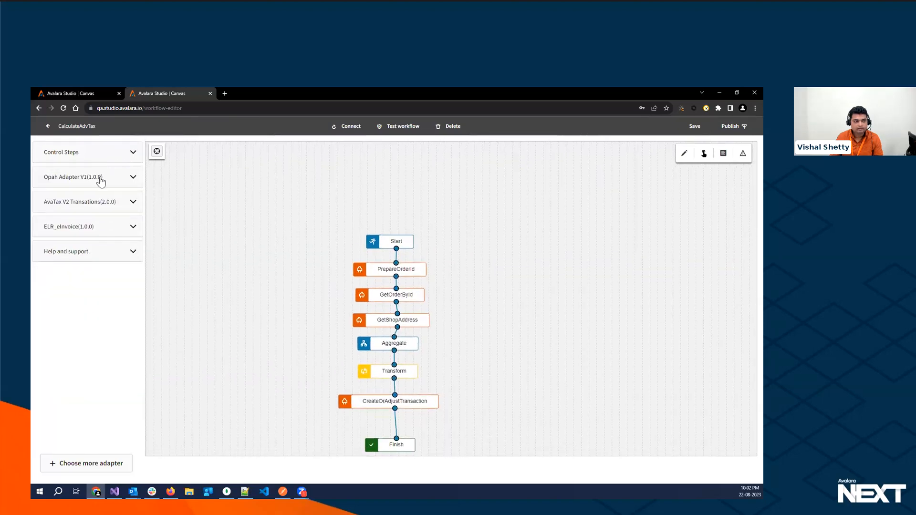
click(133, 177)
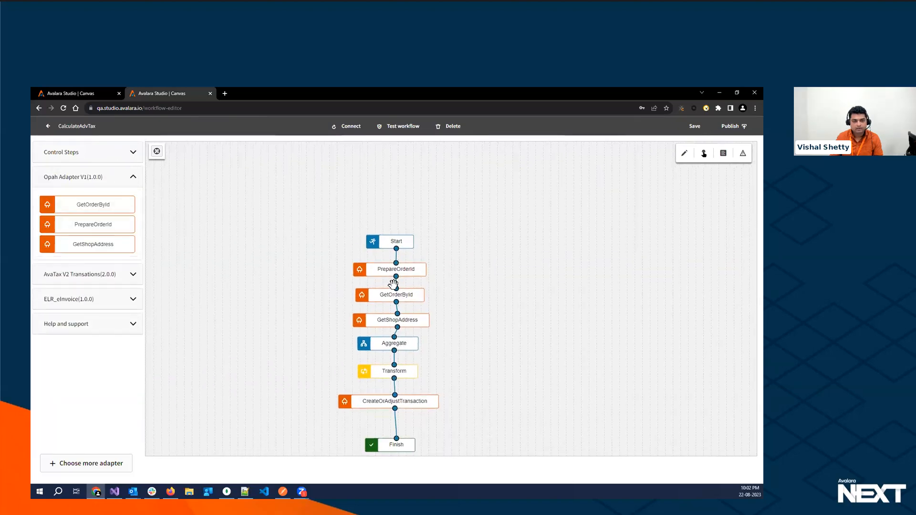
drag(458, 301, 444, 278)
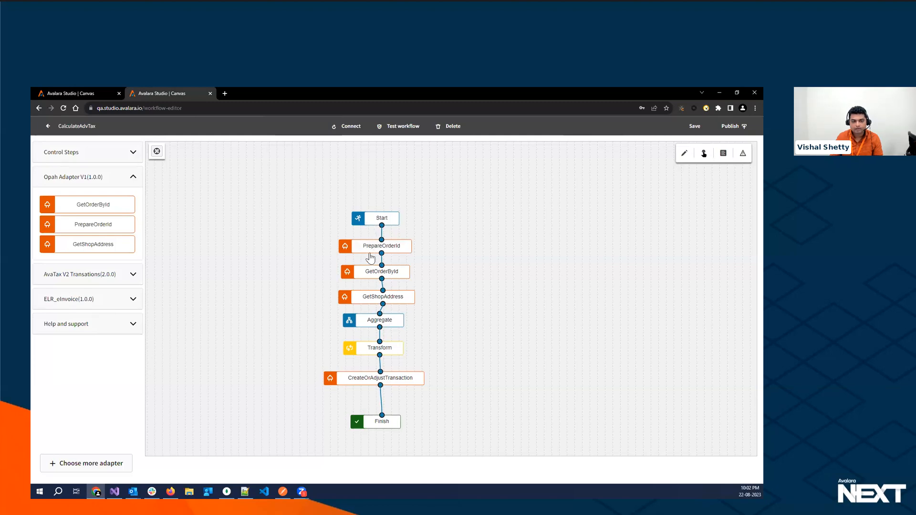
- Examine the Transform step's mapping from Aggregate to CreateOrAdjustTransaction, and list the AvaTax V2 Transations methods
double_click(375, 353)
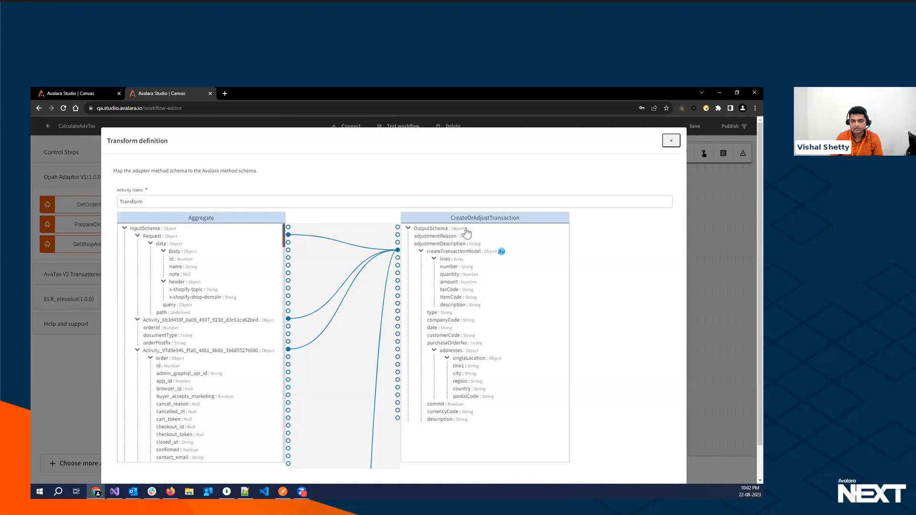
click(670, 143)
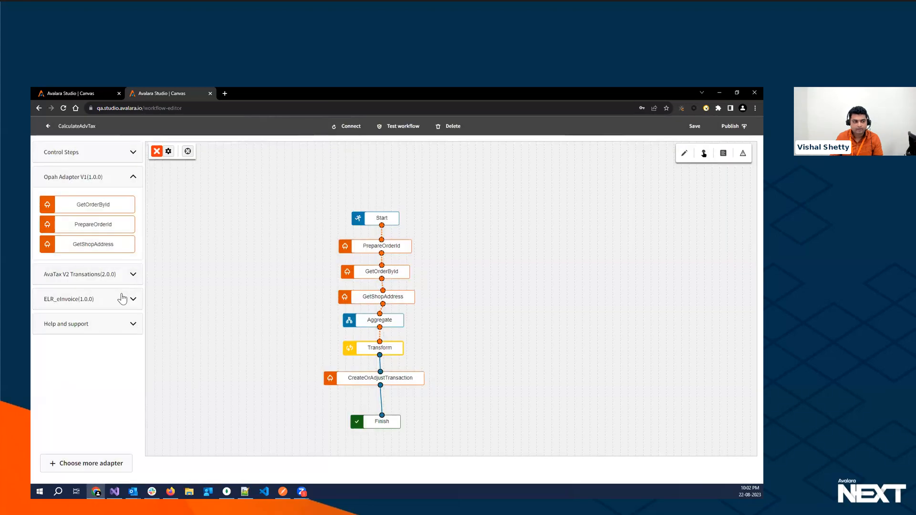
click(133, 275)
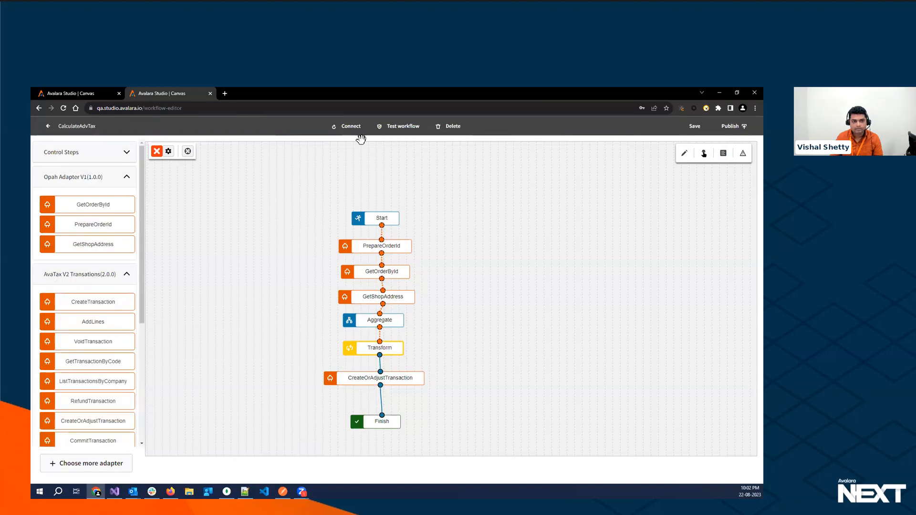
- Test the CalculateAdvTax workflow with the copied JSON order request containing id, metafields, name and note
click(393, 129)
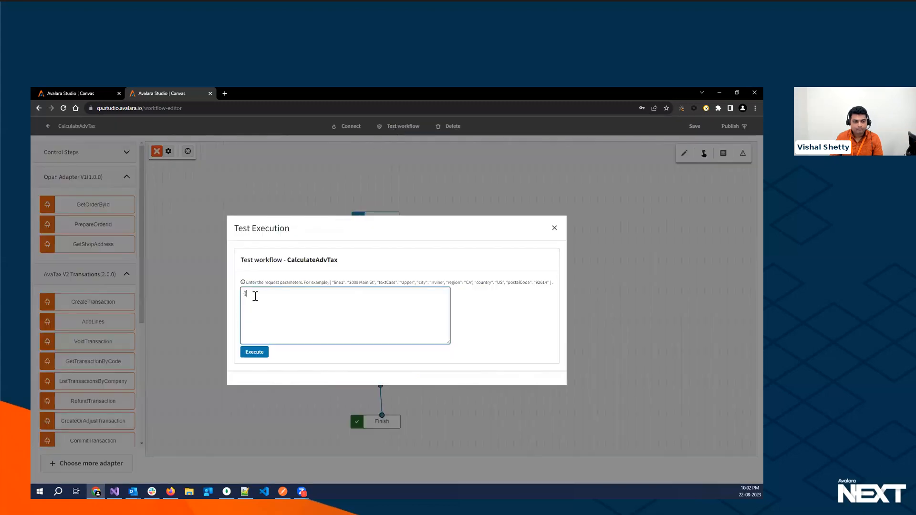
key(alt+Tab)
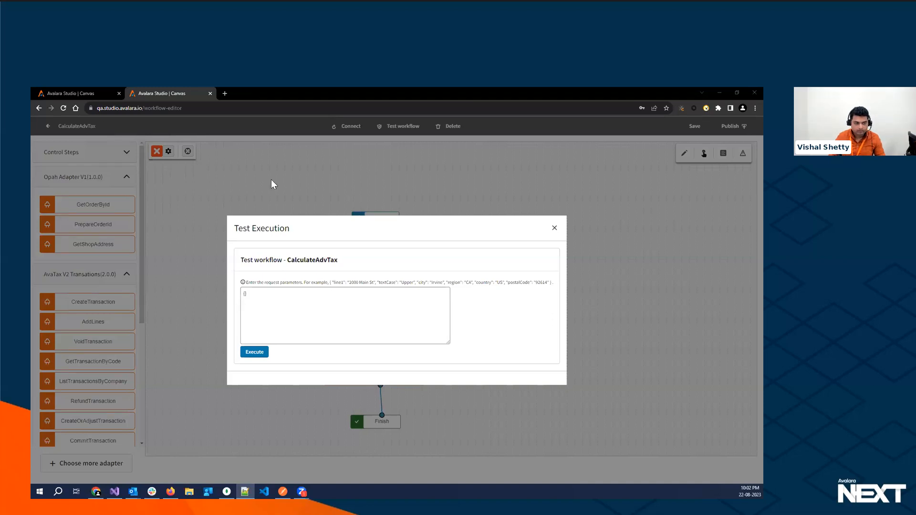
click(260, 296)
key(ctrl+a)
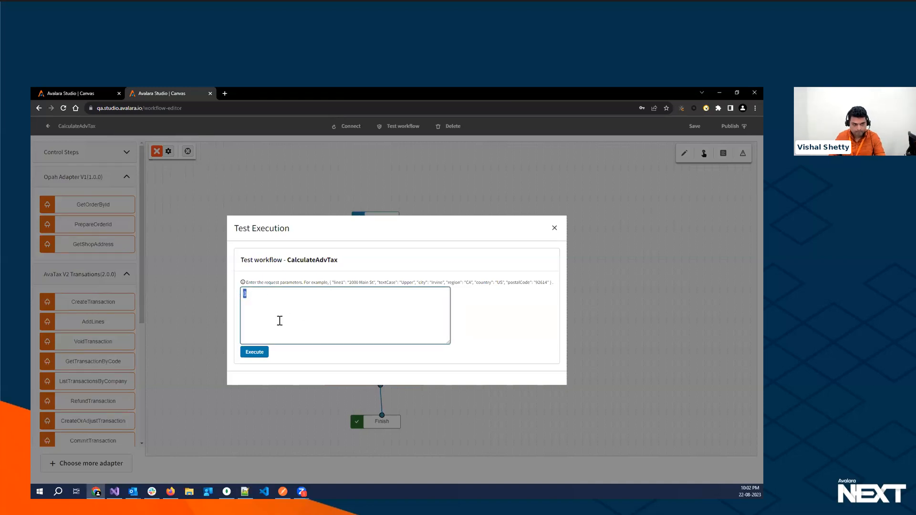
key(ctrl+v)
click(254, 352)
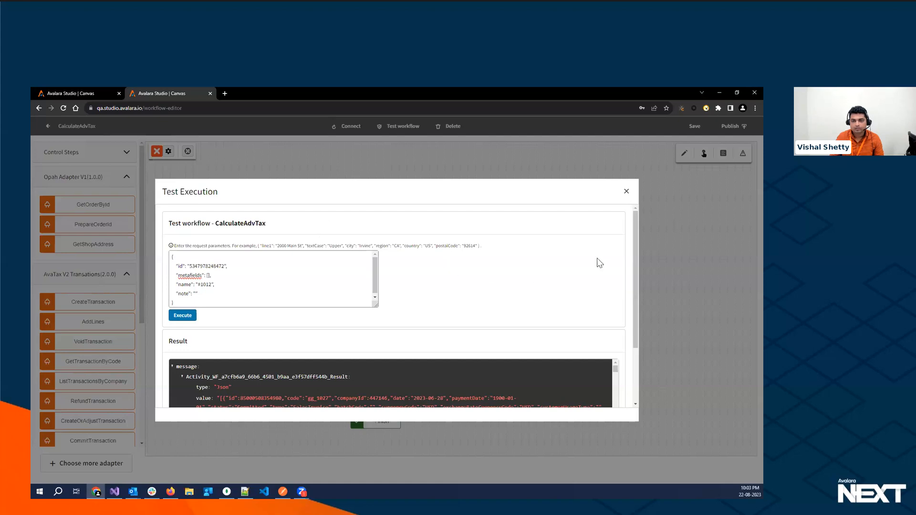
- Examine the test result by collapsing each activity's output under message, including CreateOrAdjustTransaction and PrepareOrderId, and close the test
drag(635, 236, 640, 310)
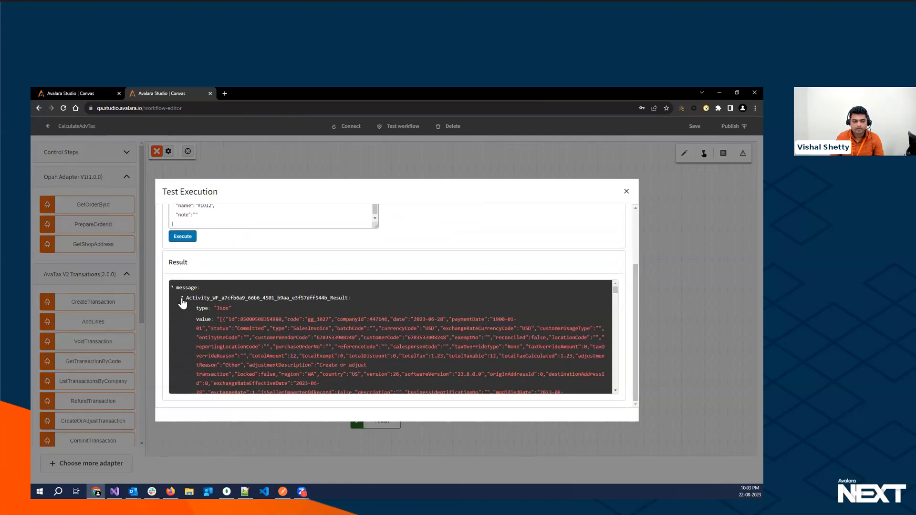
click(182, 299)
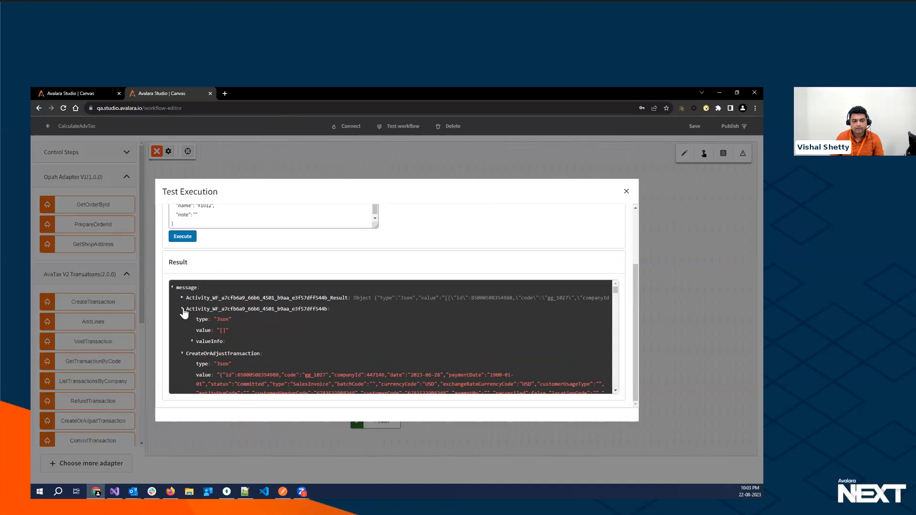
click(182, 310)
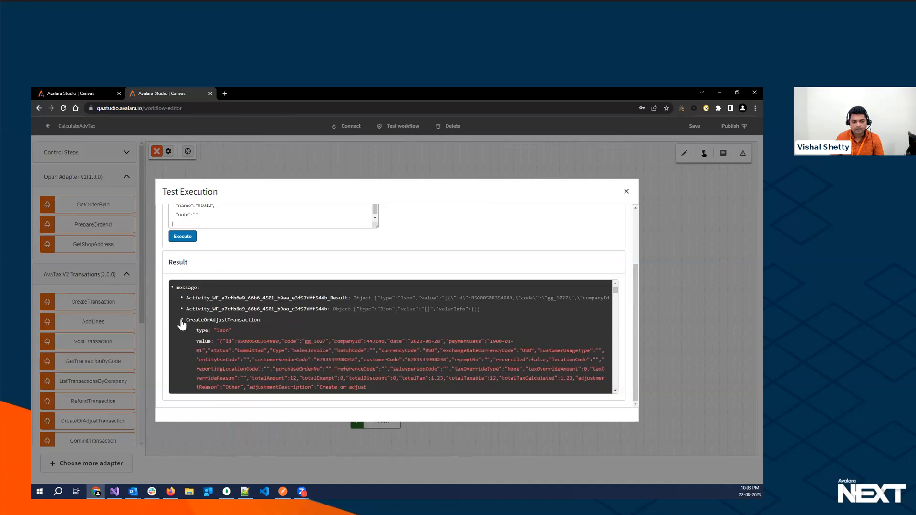
click(182, 321)
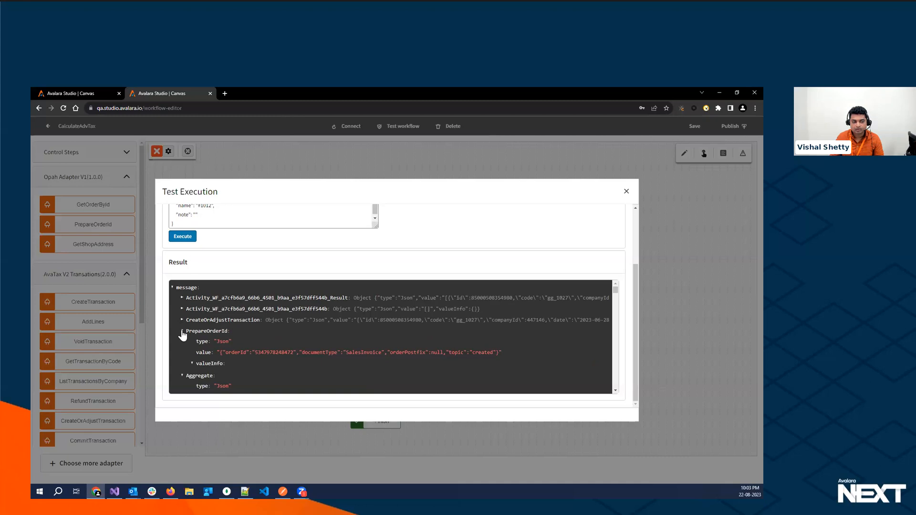
click(181, 321)
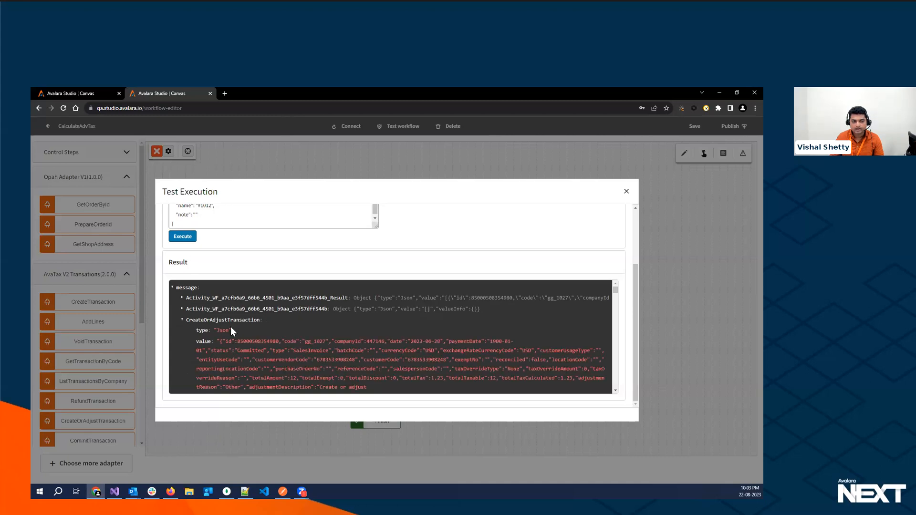
click(181, 321)
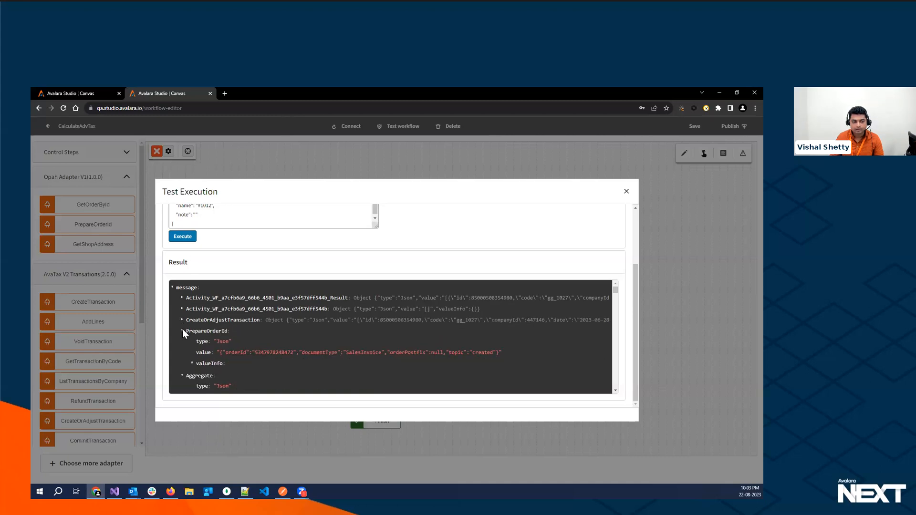
click(182, 330)
click(182, 342)
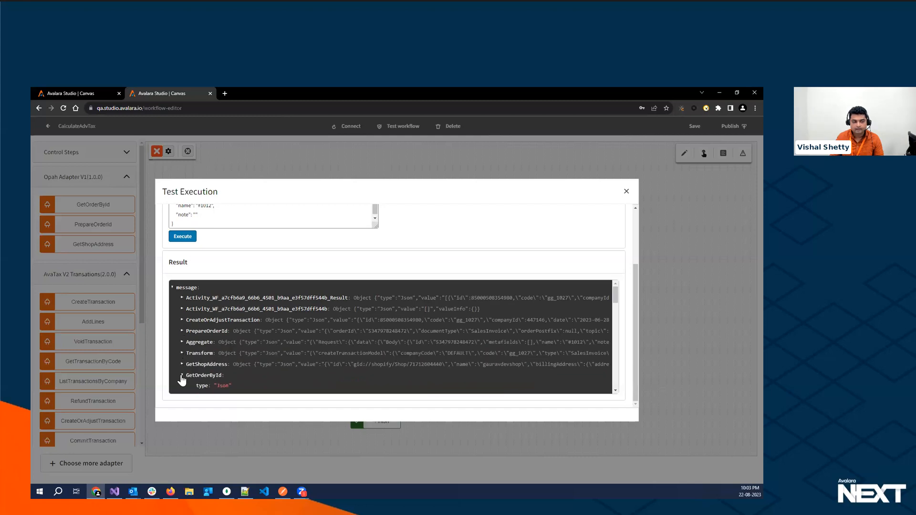
click(182, 354)
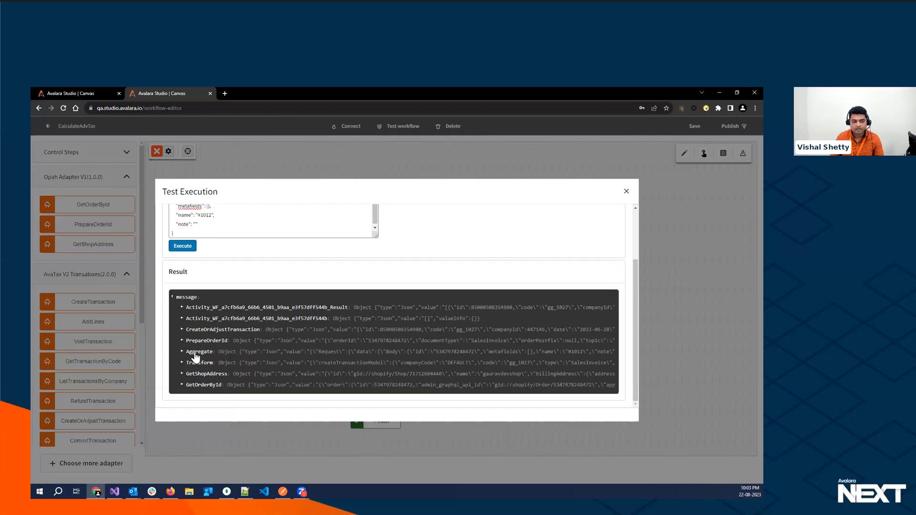
click(626, 192)
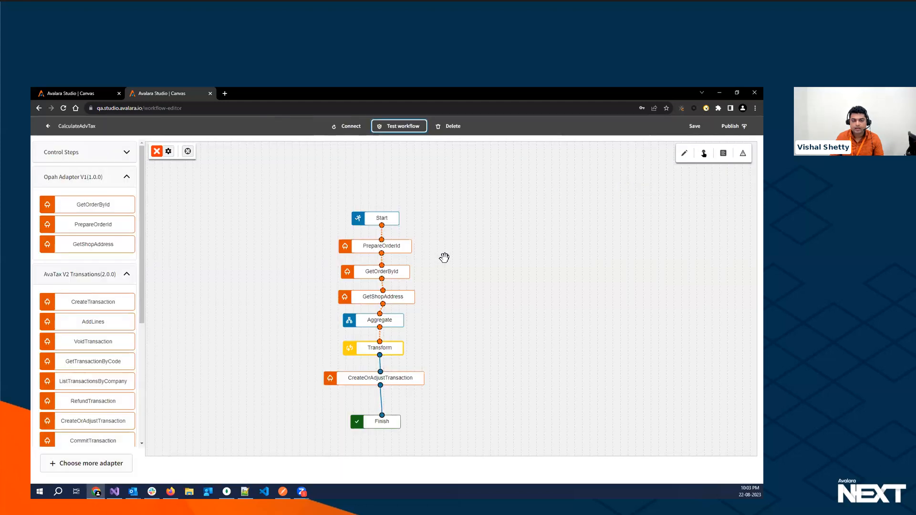
- Add the Submit ITA Invoice b2b step from ELR_eInvoice to the canvas beside CreateOrAdjustTransaction
click(125, 177)
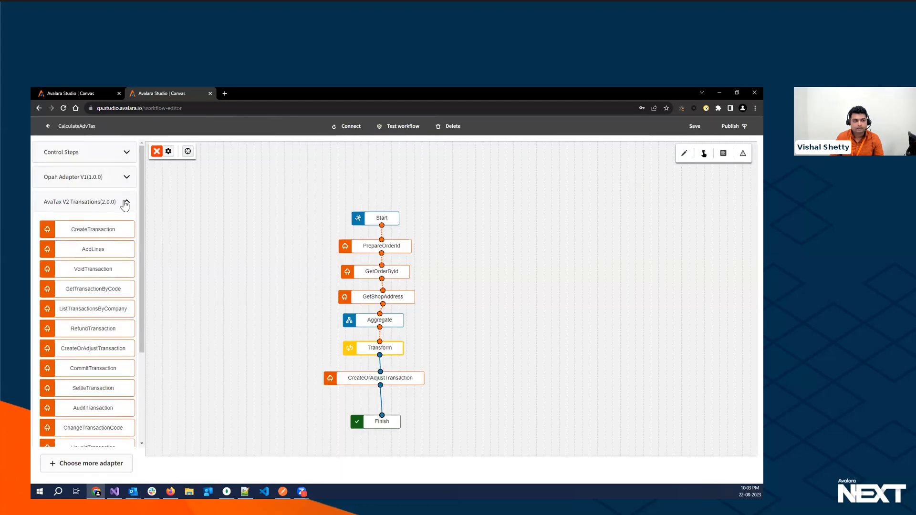
click(125, 203)
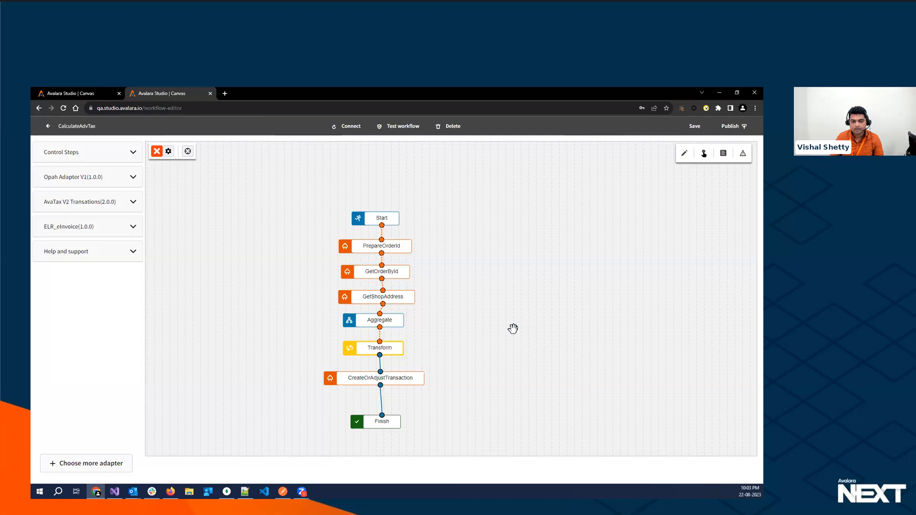
click(133, 228)
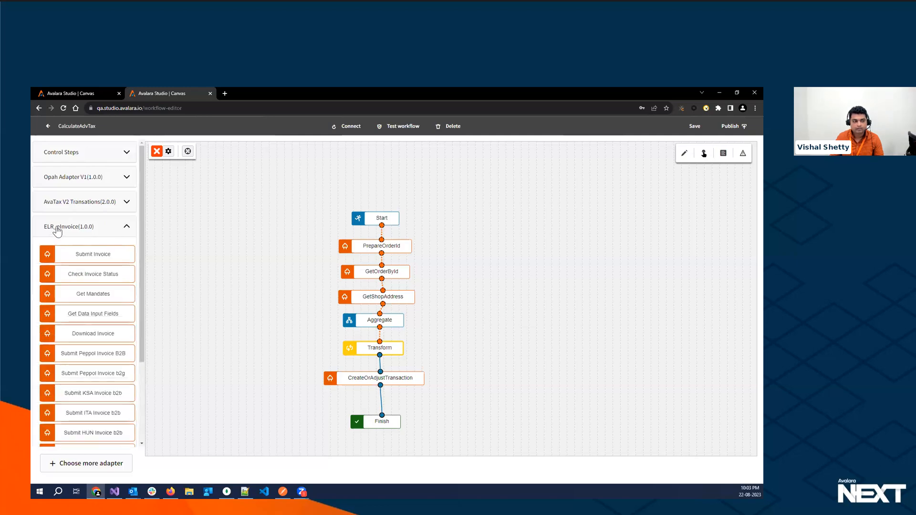
drag(141, 273, 139, 337)
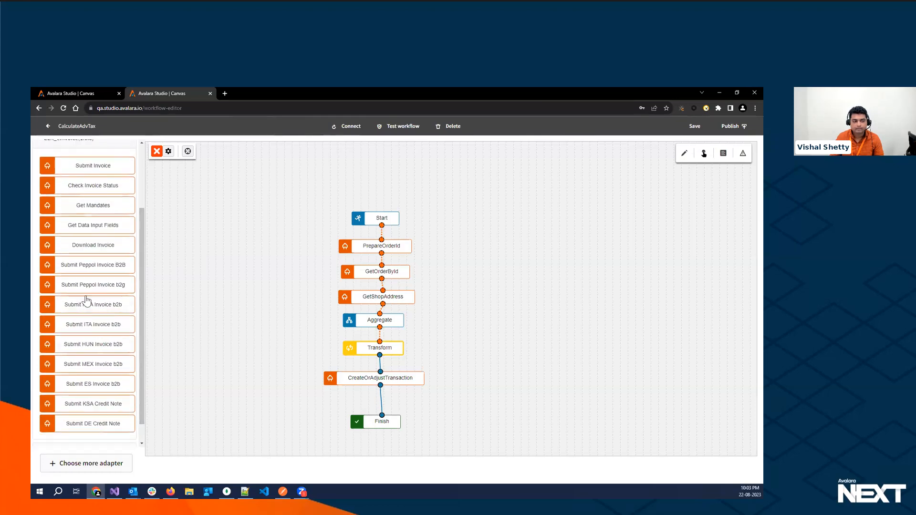
mouse_move(141, 289)
mouse_down()
mouse_move(141, 318)
mouse_move(141, 288)
mouse_up()
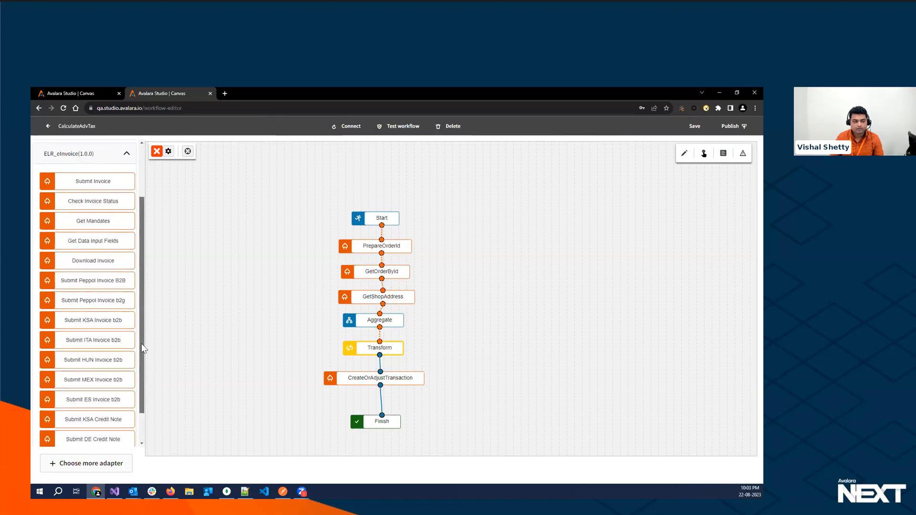
scroll(142, 343, down, 1)
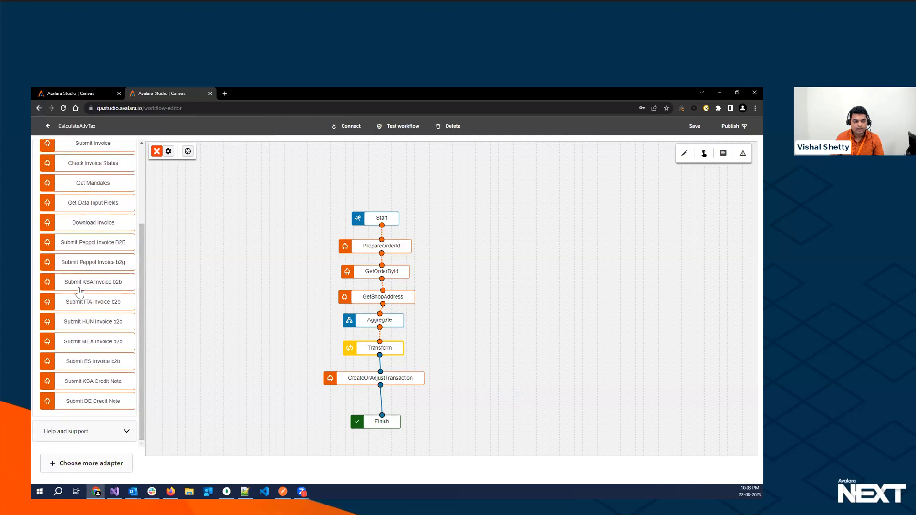
drag(88, 302, 225, 263)
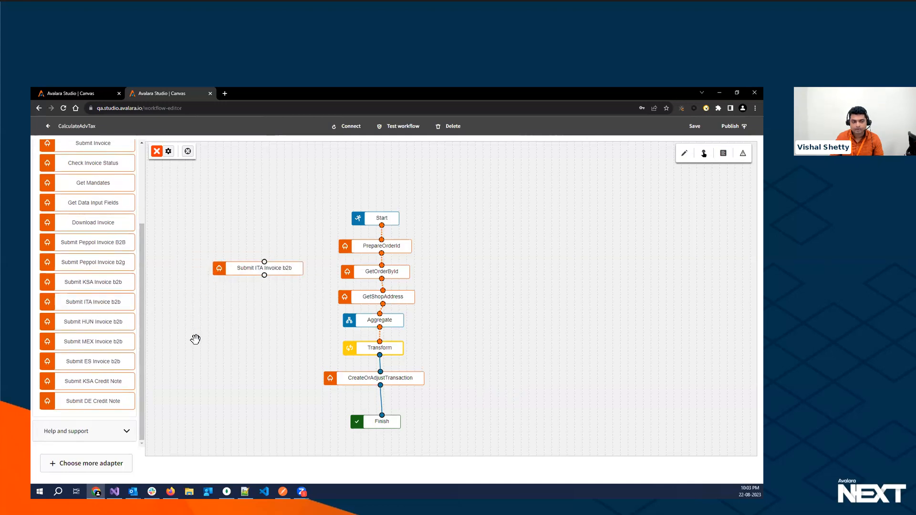
drag(262, 265, 517, 391)
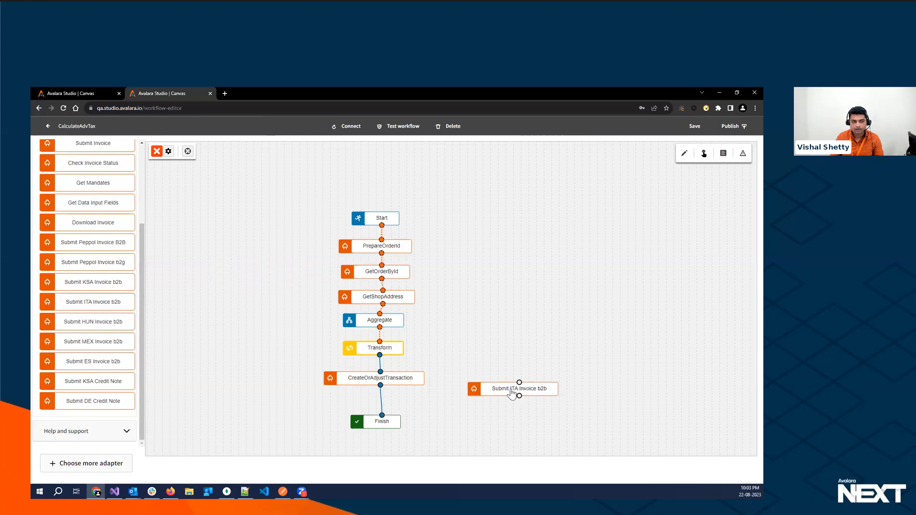
- Delete the Transform step below Aggregate and try to connect Aggregate directly to CreateOrAdjustTransaction
click(157, 151)
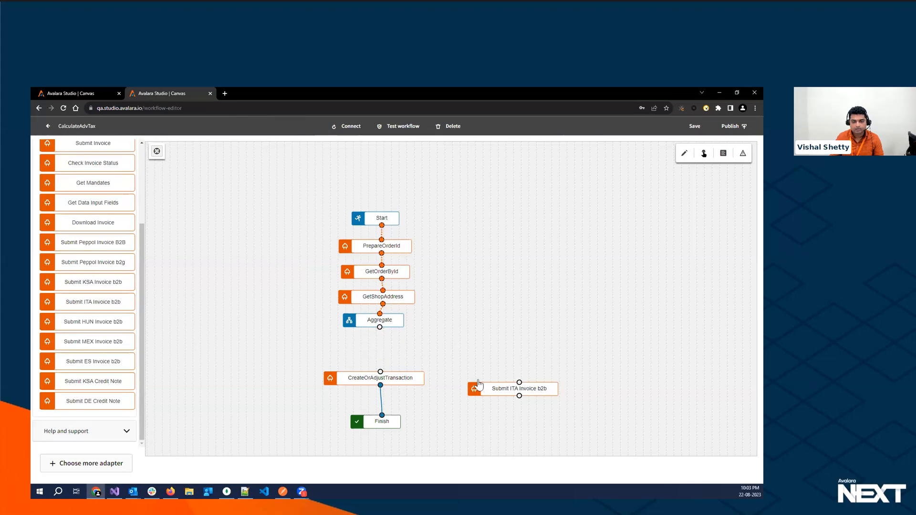
drag(380, 327, 381, 371)
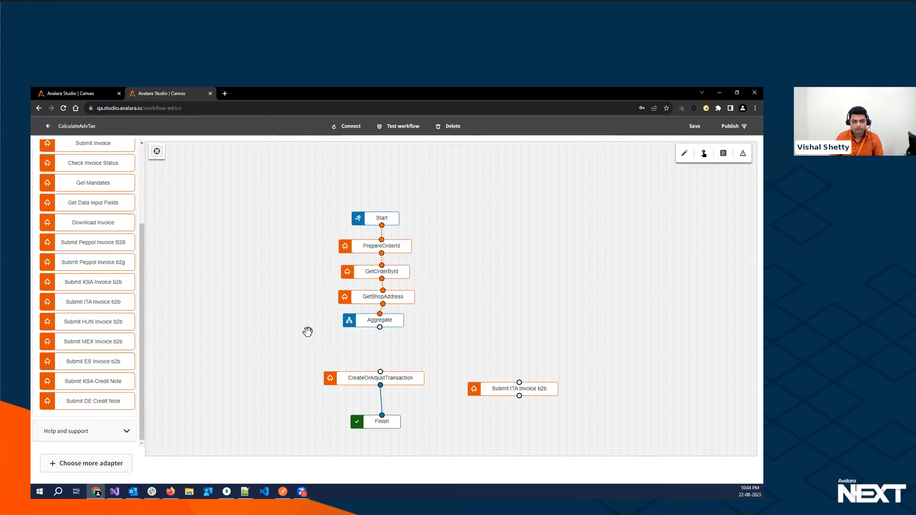
- Leave the edited workflow without saving and reopen the stored CalculateAdvTax workflow
click(47, 127)
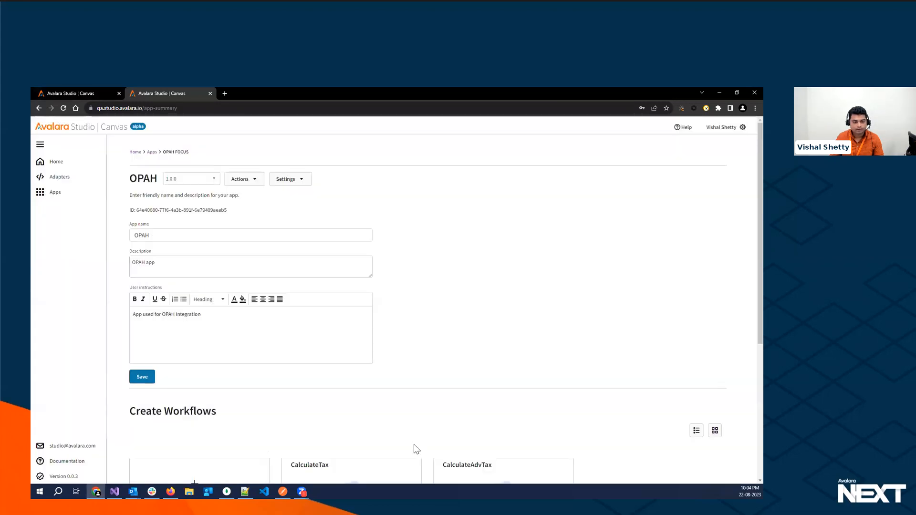
scroll(477, 410, down, 3)
click(533, 380)
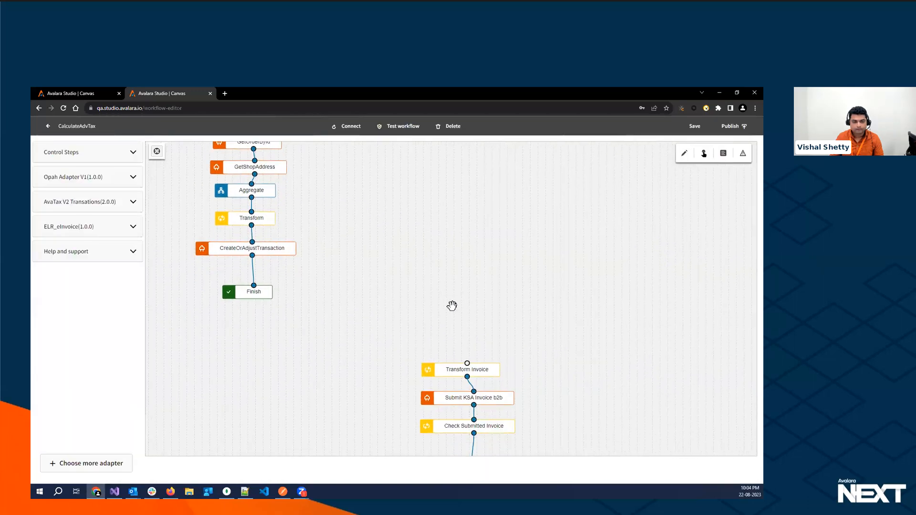
- Connect CreateOrAdjustTransaction to Transform Invoice in place of Finish, and move Finish further down the canvas
drag(404, 340, 395, 307)
drag(275, 254, 490, 363)
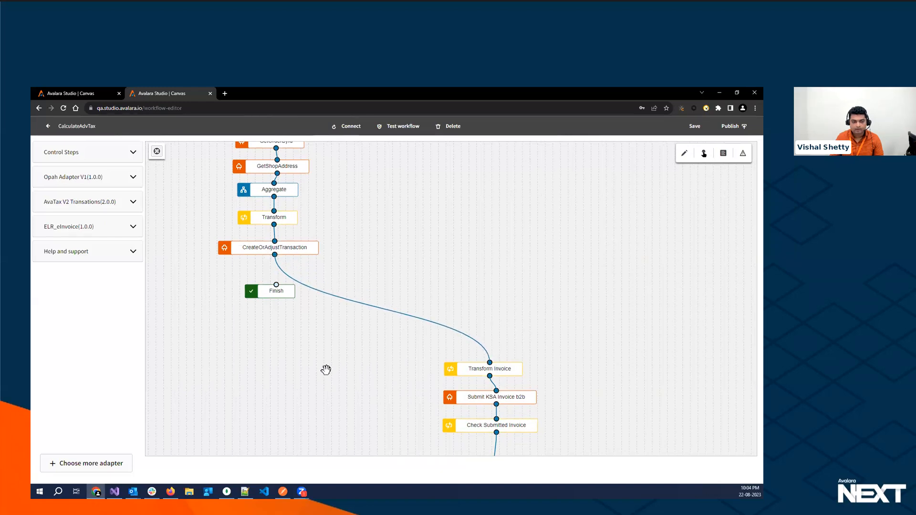
drag(325, 369, 333, 315)
drag(280, 241, 276, 319)
drag(453, 413, 491, 331)
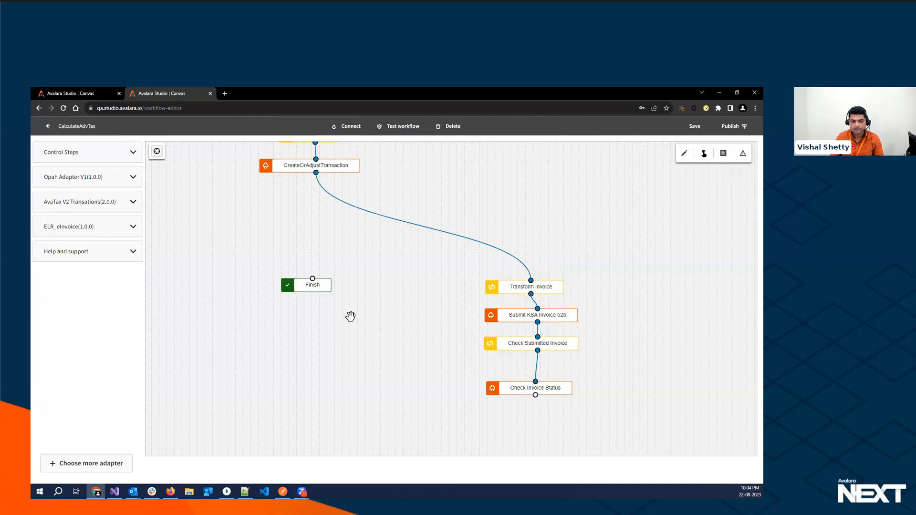
- Arrange the four invoice steps diagonally below CreateOrAdjustTransaction, with Finish placed below Check Invoice Status and connected to it
drag(516, 294, 319, 204)
drag(509, 315, 352, 228)
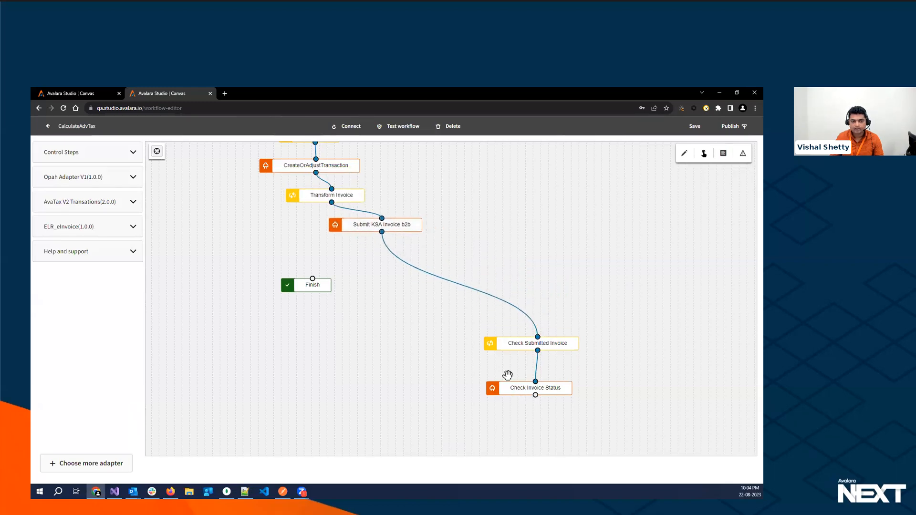
drag(525, 349, 413, 260)
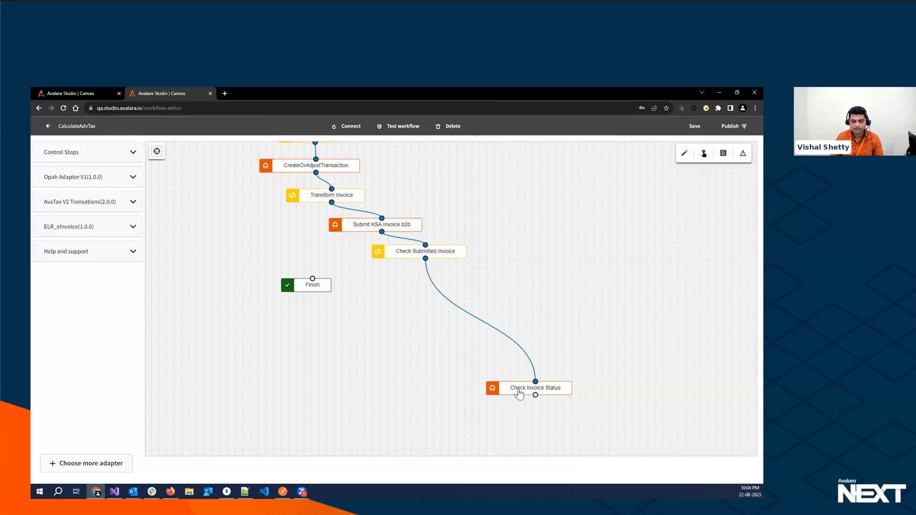
drag(519, 394, 439, 284)
drag(313, 288, 467, 321)
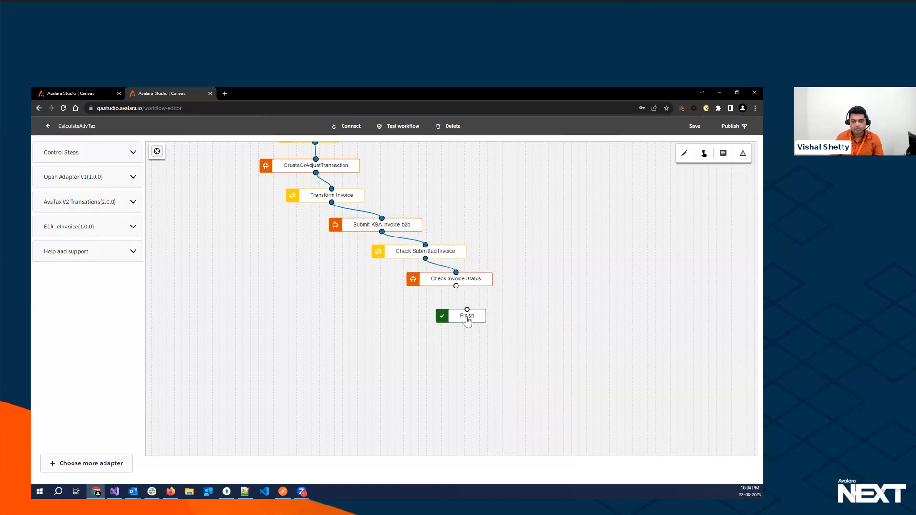
drag(456, 286, 468, 309)
- Publish the CalculateAdvTax workflow and check the status of the Building app and Publishing app stages
click(731, 127)
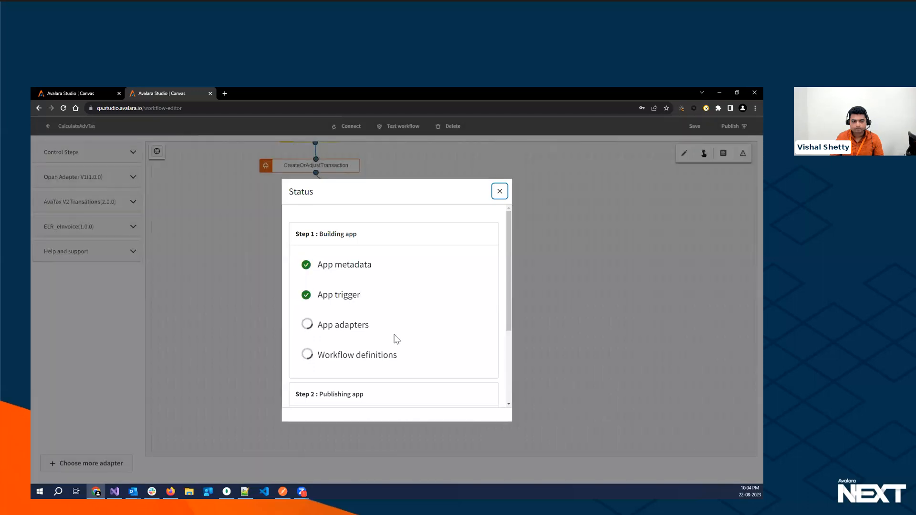
drag(510, 244, 513, 317)
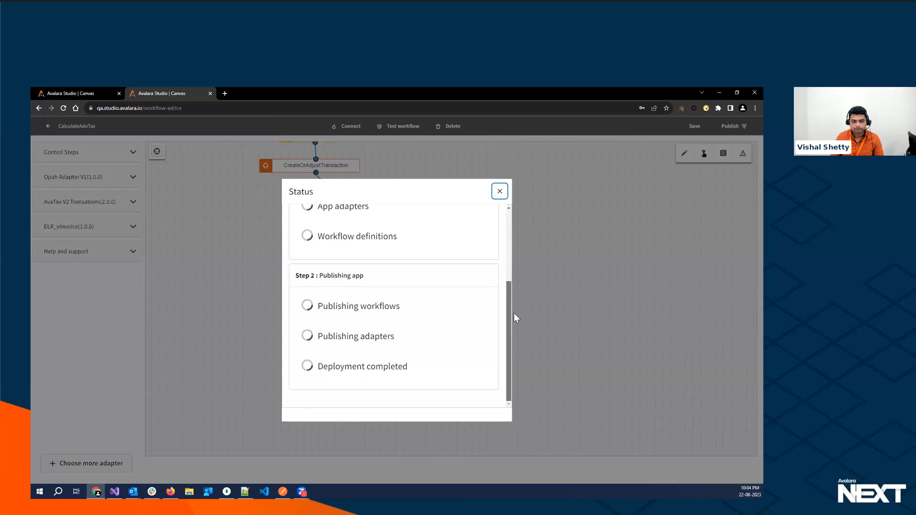
- Connect the workflow through the onboarding page's Integration settings, check the authentication of AvaTax V2 Transations and ELR_eInvoice, and save the settings
click(345, 128)
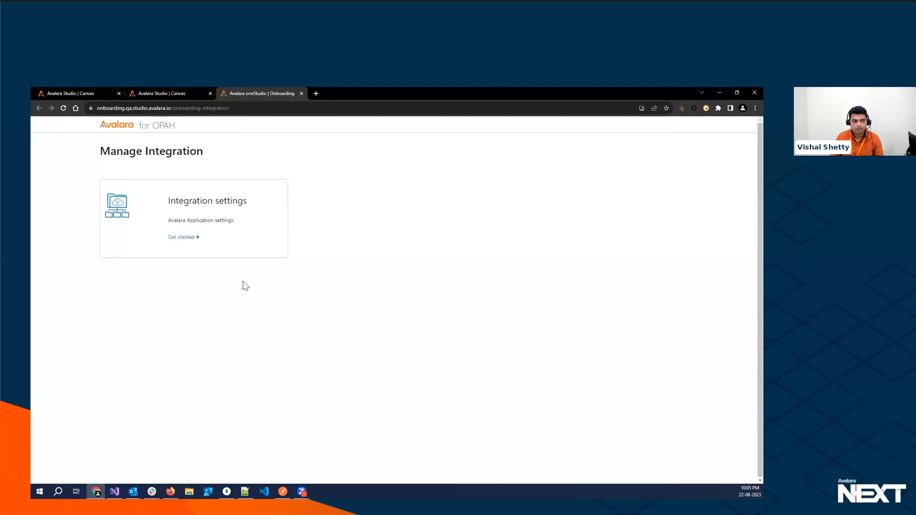
click(183, 239)
scroll(327, 352, down, 1)
scroll(381, 348, down, 2)
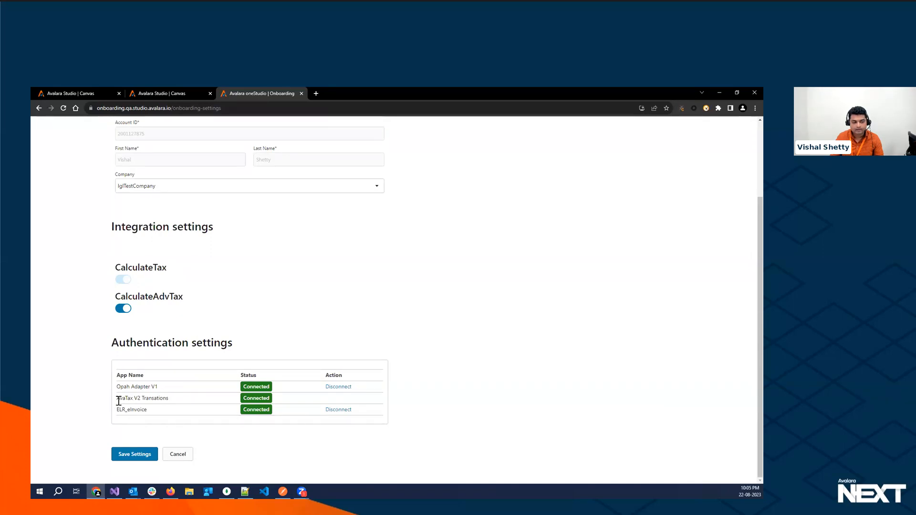
drag(118, 401, 168, 401)
drag(116, 416, 150, 414)
click(242, 423)
click(134, 454)
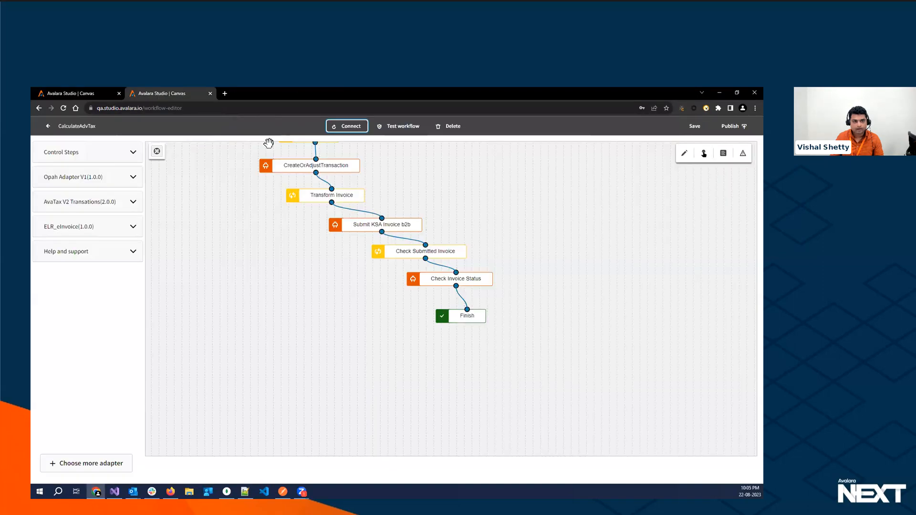
- Run a test of the extended CalculateAdvTax workflow with the copied JSON order request
click(402, 126)
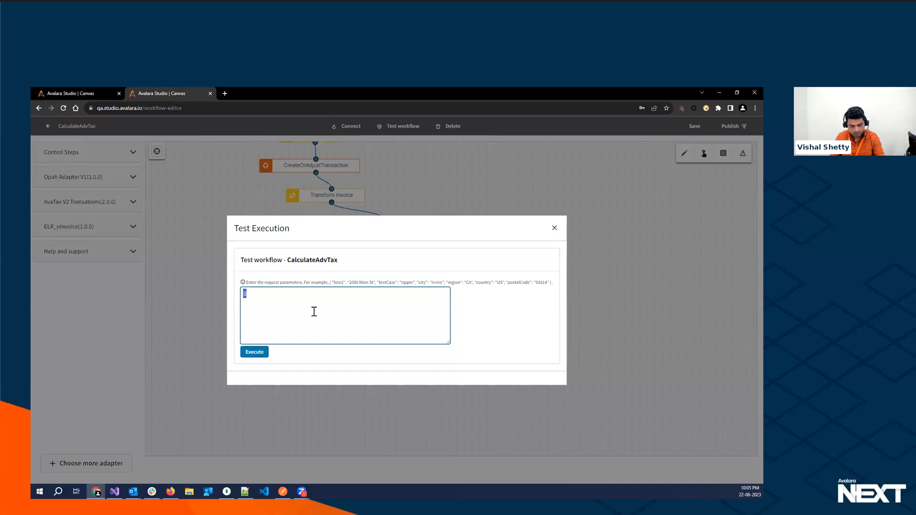
key(ctrl+v)
click(255, 352)
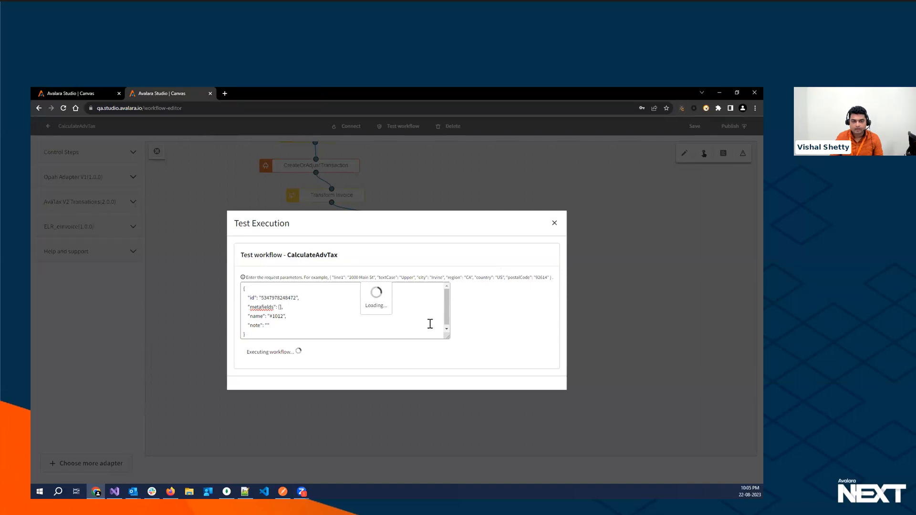
- Collapse the other activities in the test result to examine the Submit_KSA_Invoice_b2b and Check_Invoice_Status outputs
scroll(634, 271, down, 2)
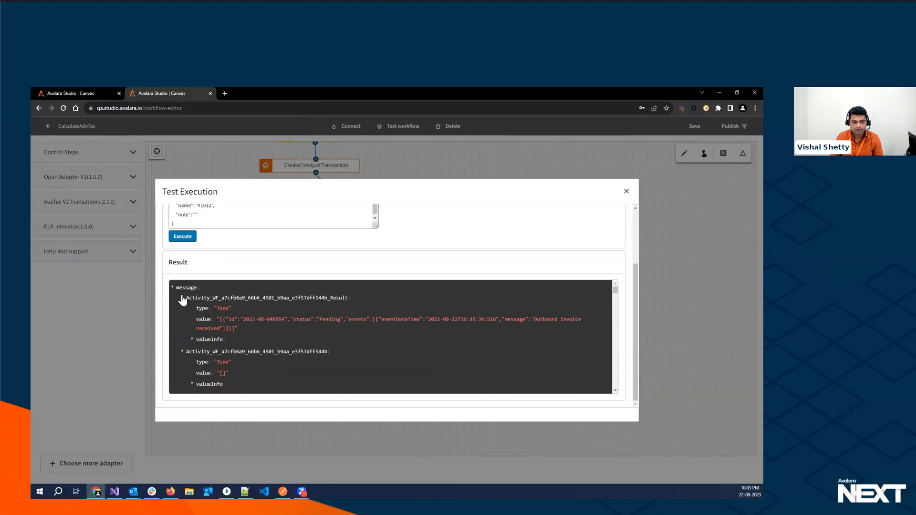
click(182, 298)
click(181, 310)
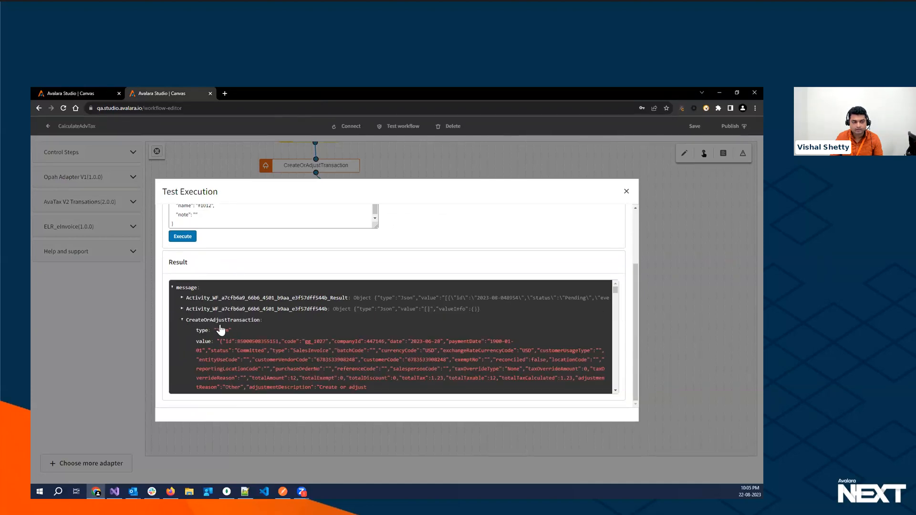
click(181, 320)
click(181, 331)
click(182, 342)
click(182, 353)
scroll(182, 355, down, 1)
scroll(182, 355, down, 3)
click(182, 288)
click(180, 298)
scroll(189, 355, down, 5)
scroll(179, 332, up, 3)
click(181, 326)
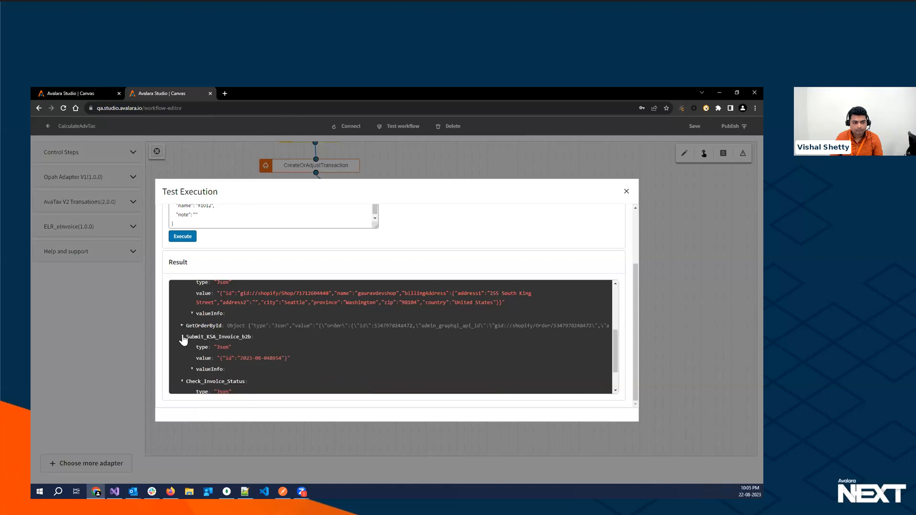
scroll(244, 374, down, 1)
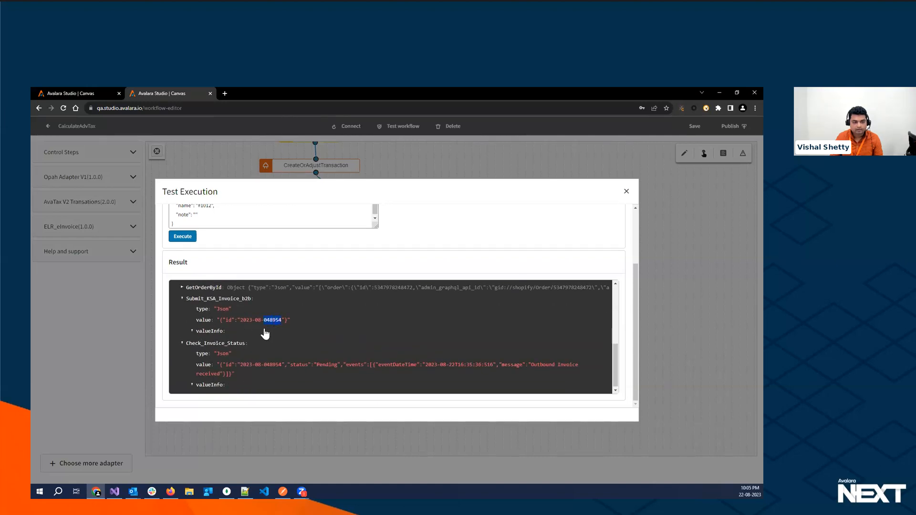
- Switch to Avalara E-Invoicing in Firefox, reload Documents to find the submitted invoice's process ID, and return to Studio to close the test
click(170, 492)
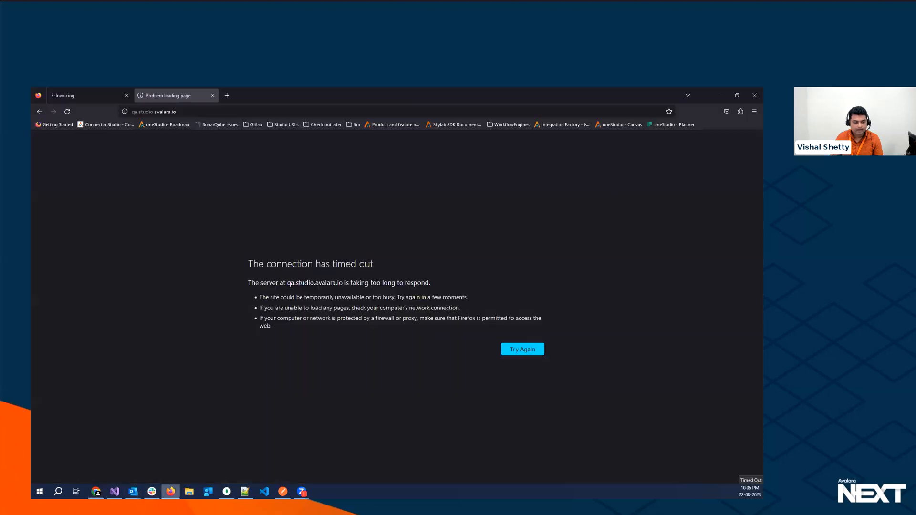
click(70, 95)
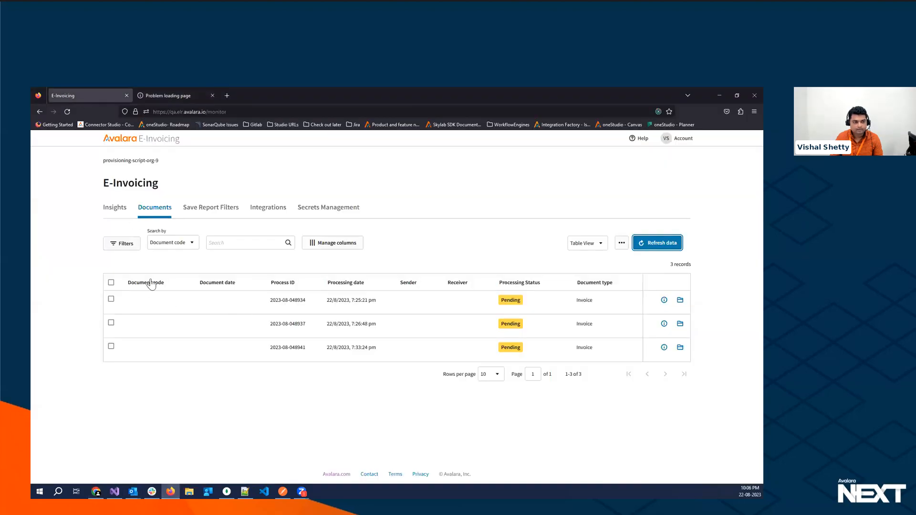
click(649, 244)
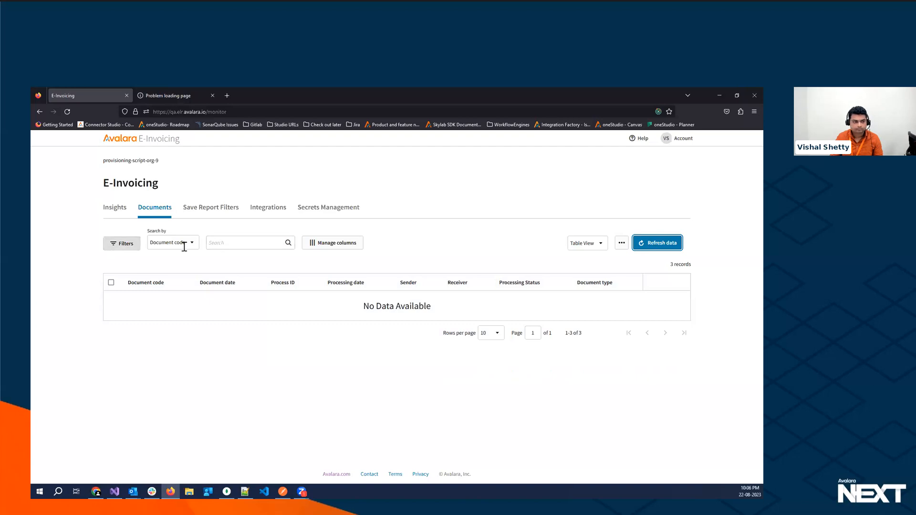
click(67, 113)
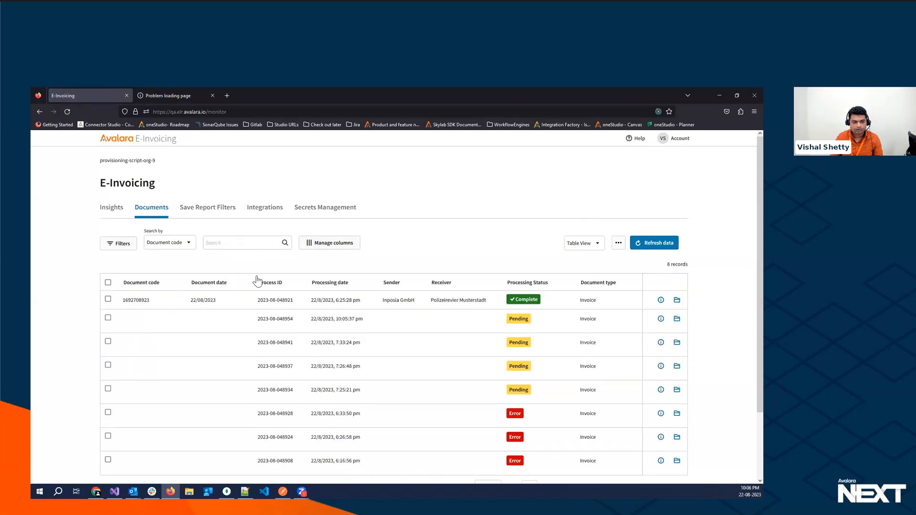
scroll(366, 297, down, 2)
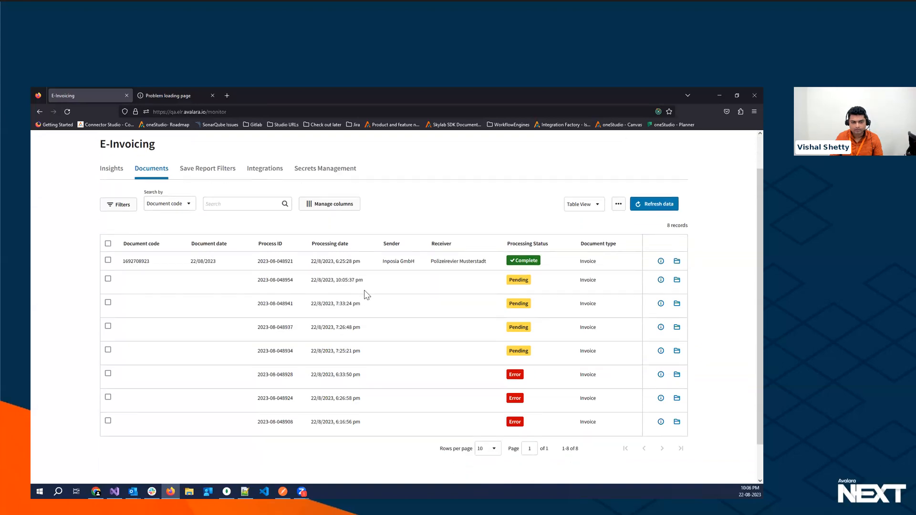
scroll(366, 293, up, 2)
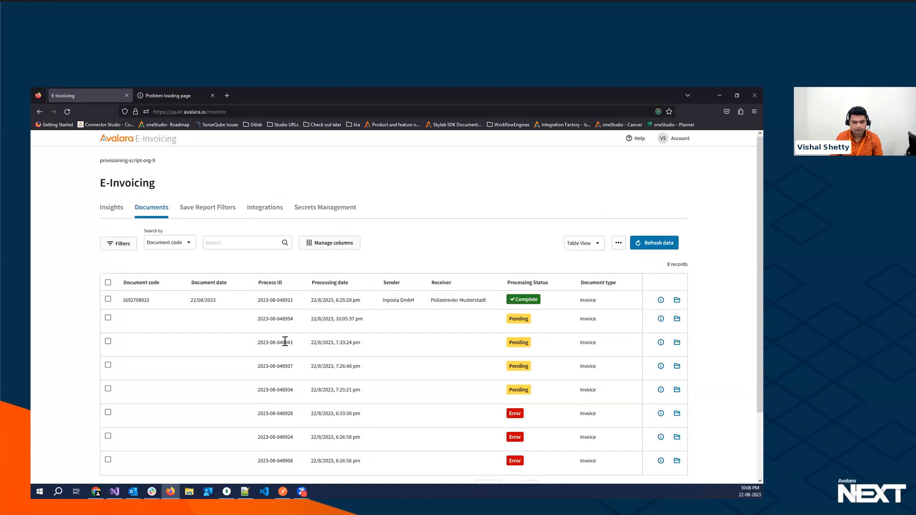
drag(291, 318, 295, 320)
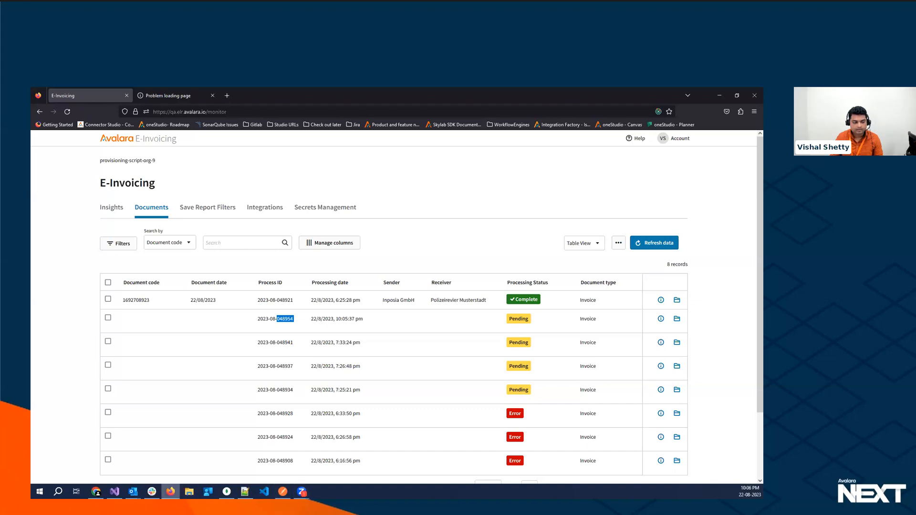
click(96, 491)
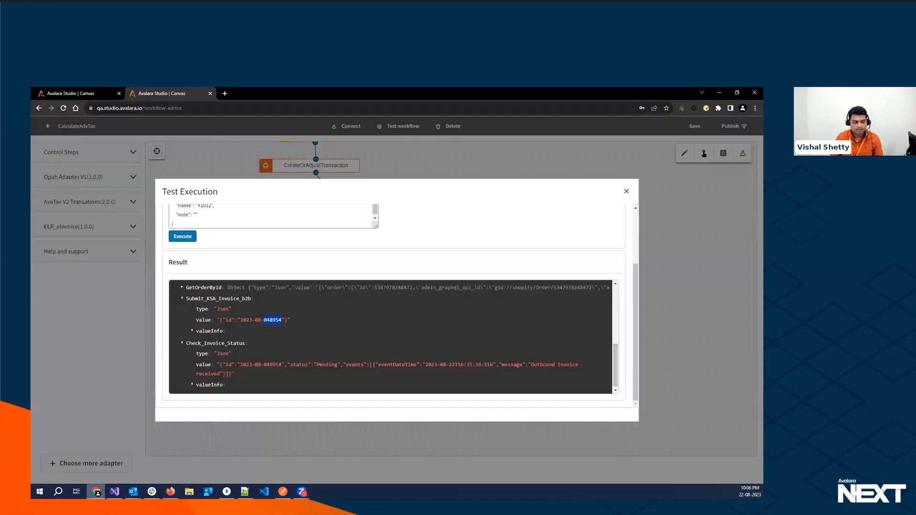
click(624, 192)
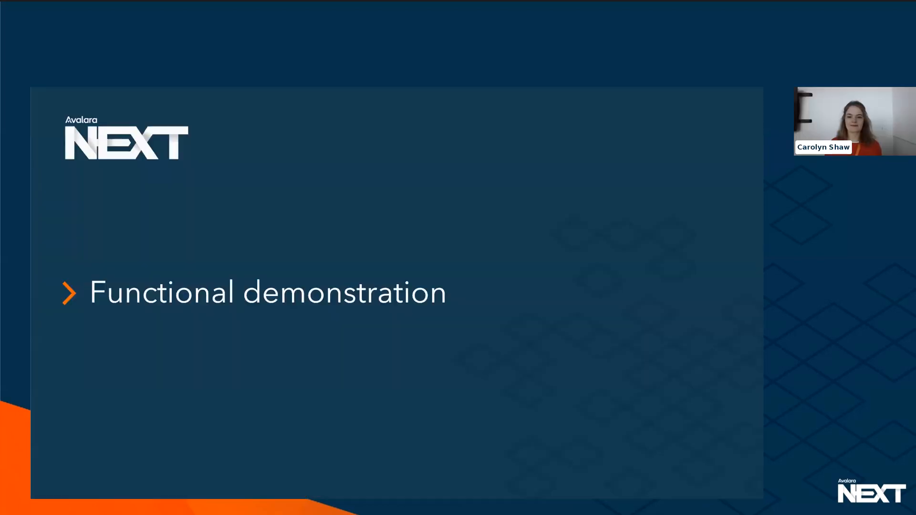
click(374, 334)
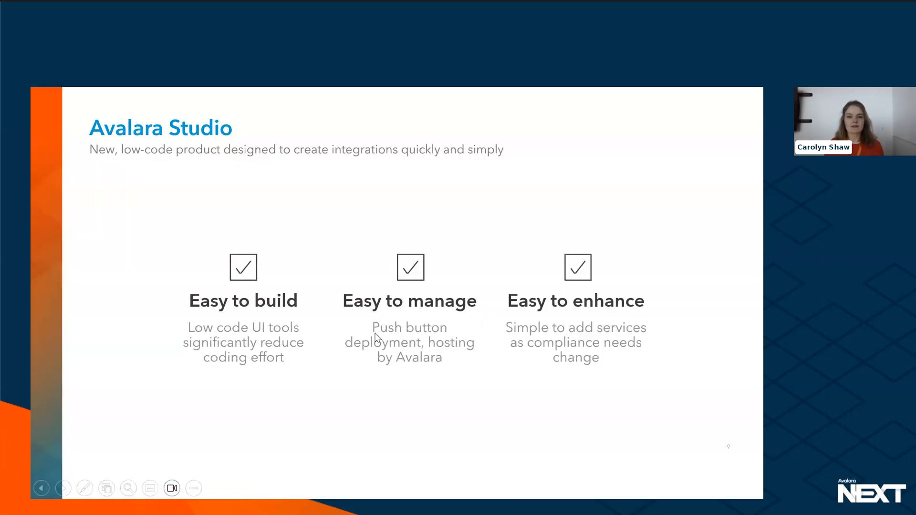